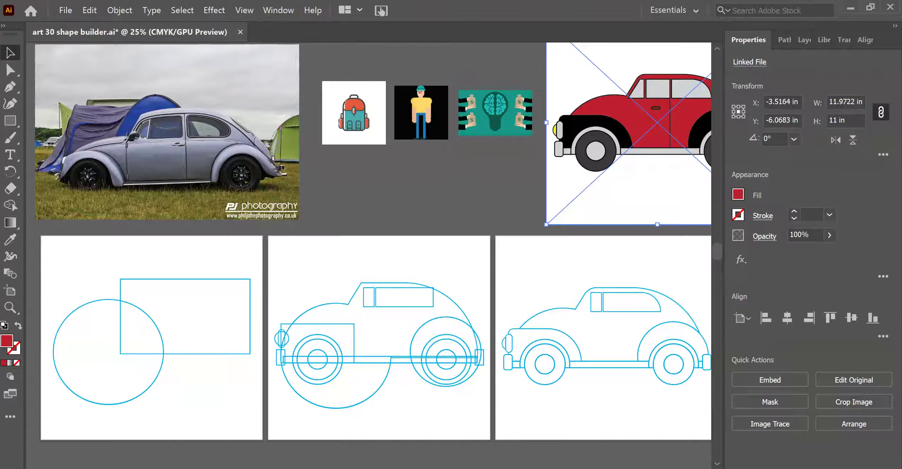
Step: Make Layer 2 with the pencil sketch of the car visible
key(ctrl+alt+0)
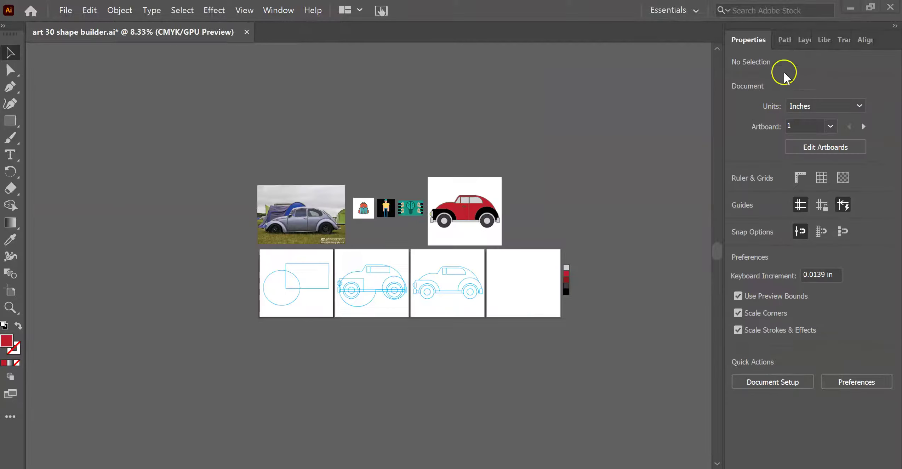
click(801, 40)
click(735, 62)
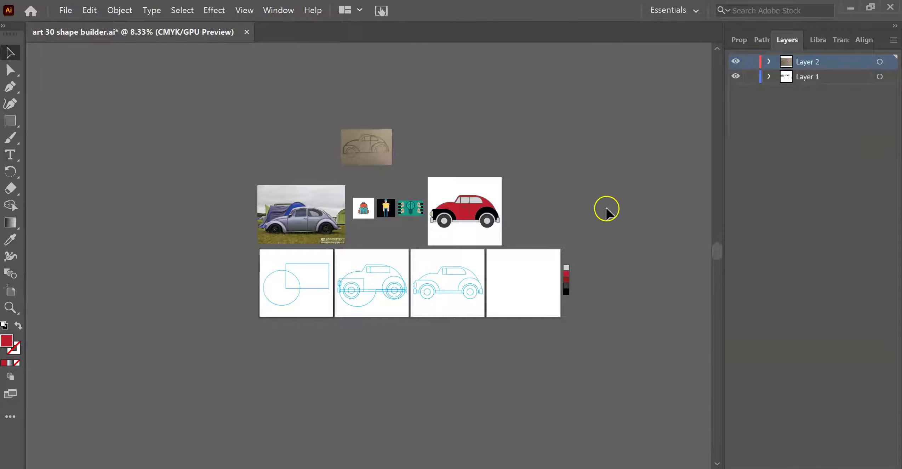
Step: Move the pencil car sketch to the empty canvas area just above the car photo
key(ctrl+plus)
key(ctrl+plus)
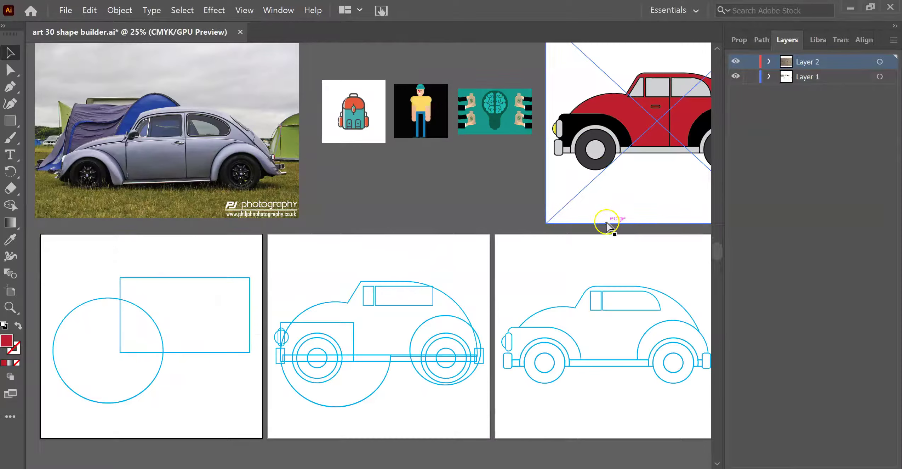
drag(419, 216, 419, 333)
drag(364, 72, 414, 154)
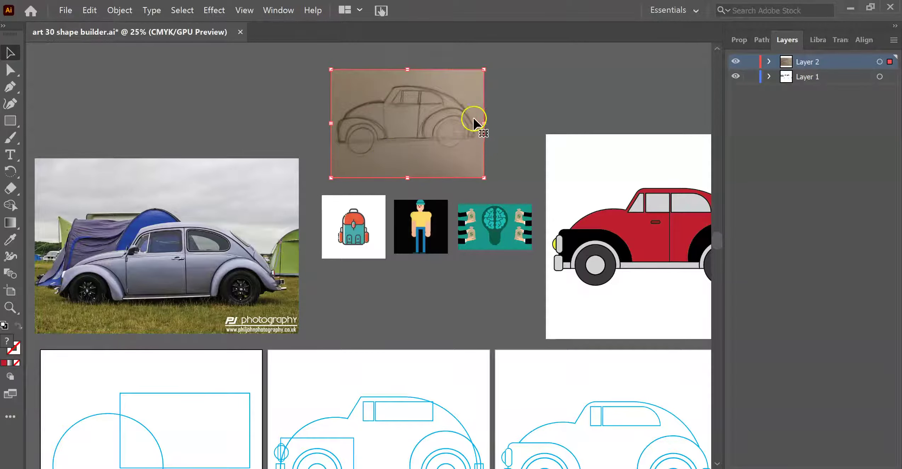
mouse_move(410, 163)
mouse_down()
mouse_move(383, 146)
mouse_move(388, 150)
mouse_up()
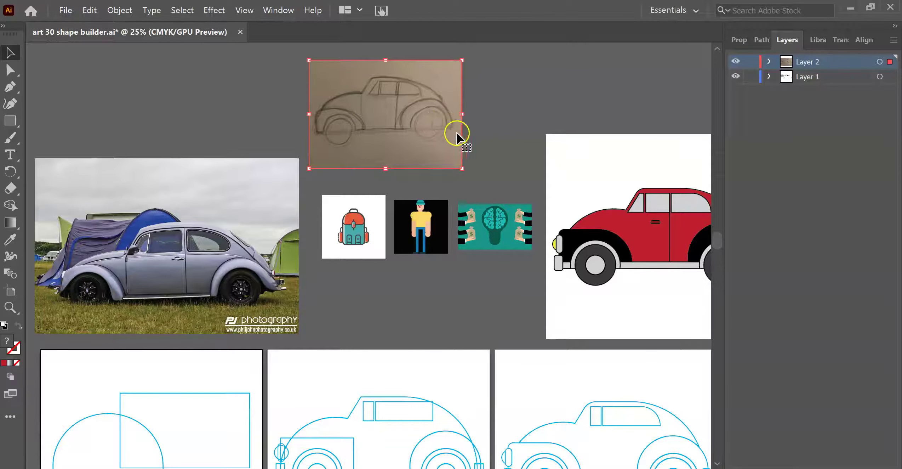
drag(504, 114, 500, 45)
mouse_move(424, 83)
mouse_down()
mouse_move(444, 231)
mouse_move(436, 246)
mouse_up()
drag(489, 276, 528, 234)
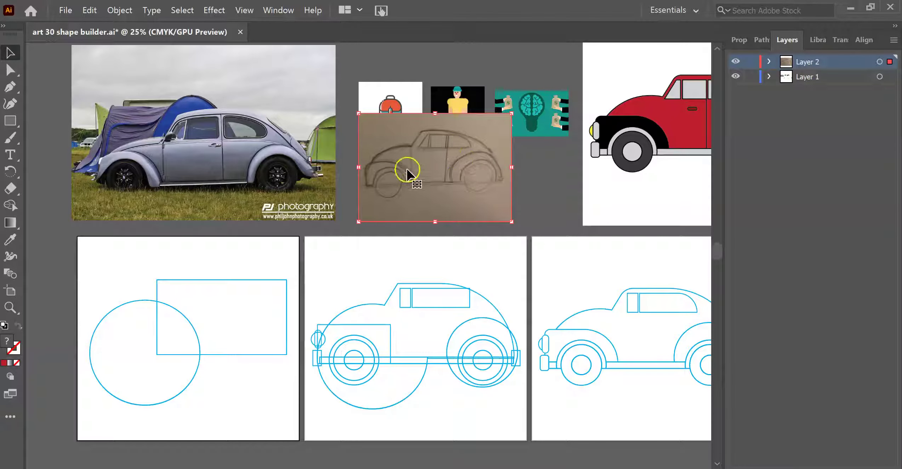
drag(431, 167, 435, 171)
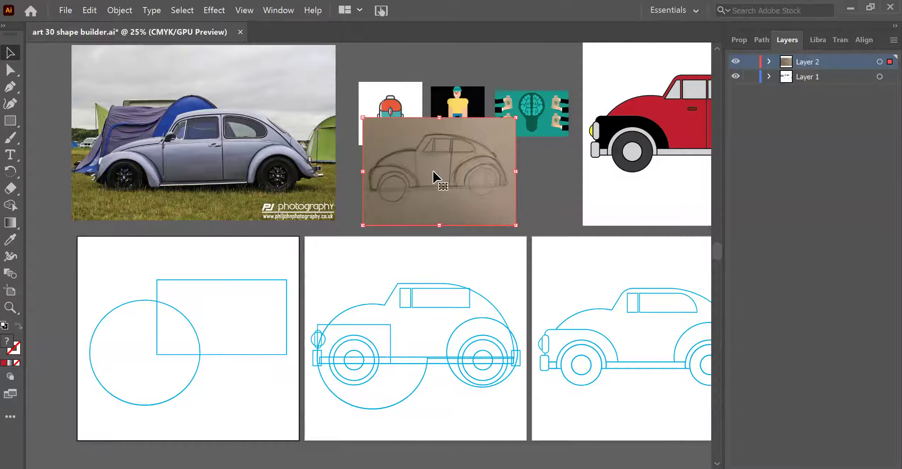
mouse_move(446, 163)
mouse_down()
mouse_move(271, 136)
mouse_move(439, 226)
mouse_move(423, 148)
mouse_move(431, 149)
mouse_up()
key(ctrl+minus)
mouse_move(374, 271)
mouse_down()
mouse_move(346, 177)
mouse_move(273, 142)
mouse_up()
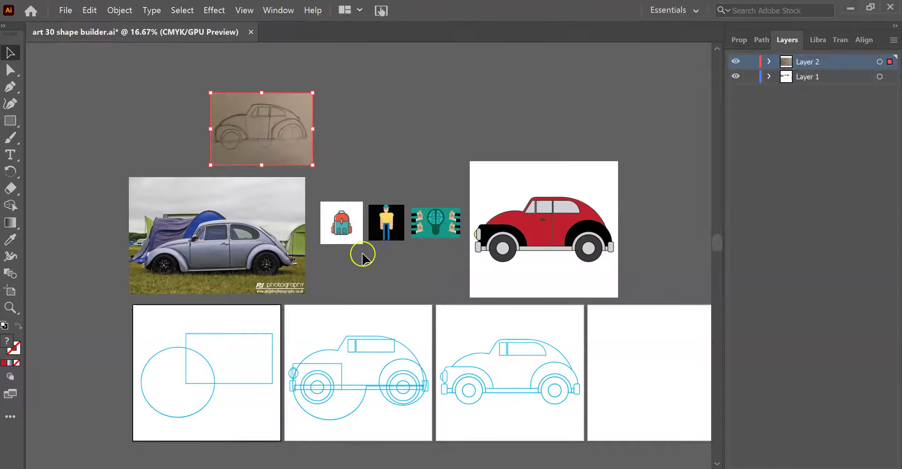
Step: Compare the pencil sketch with the car photo and the blue circle and rectangle outlines on the first artboard
key(ctrl+plus)
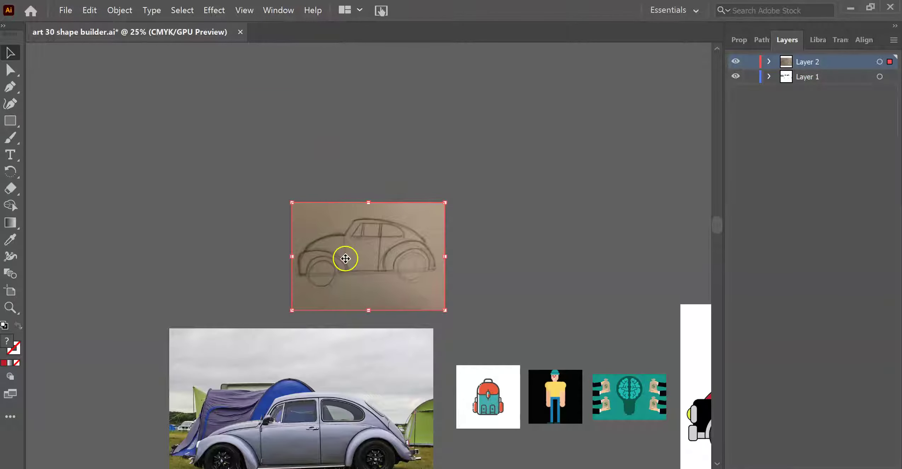
drag(510, 246, 478, 75)
drag(463, 318, 478, 227)
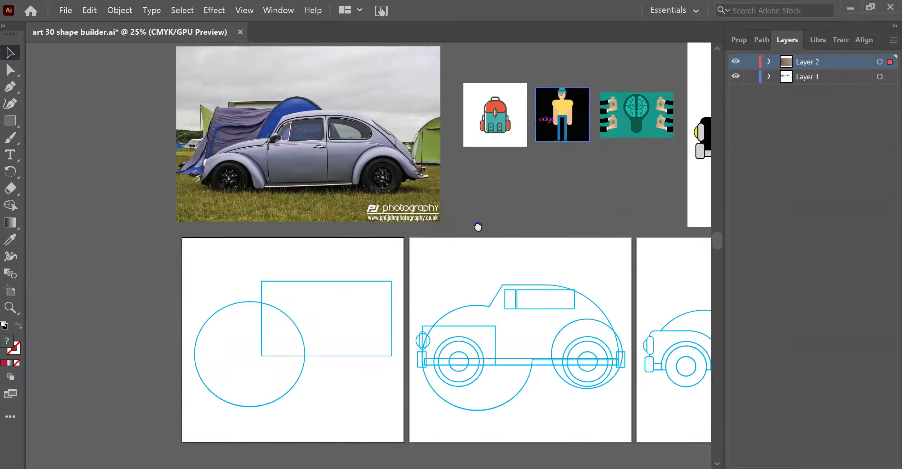
key(ctrl+plus)
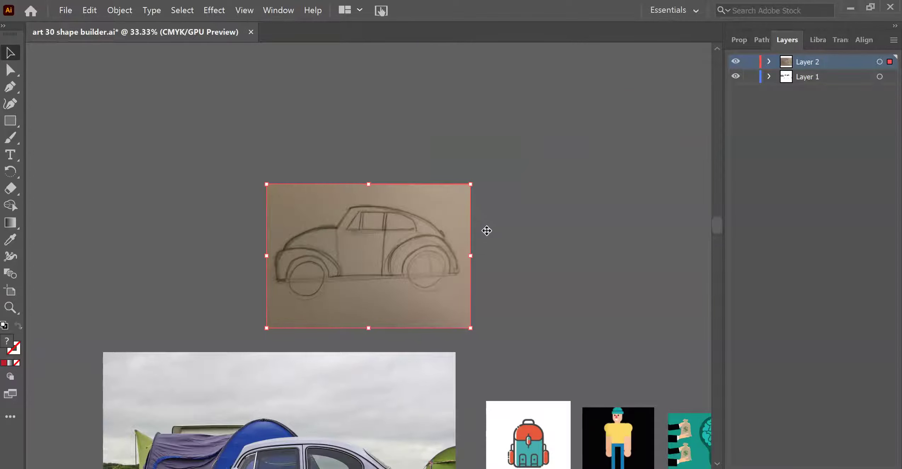
key(ctrl+plus)
drag(540, 334, 586, 55)
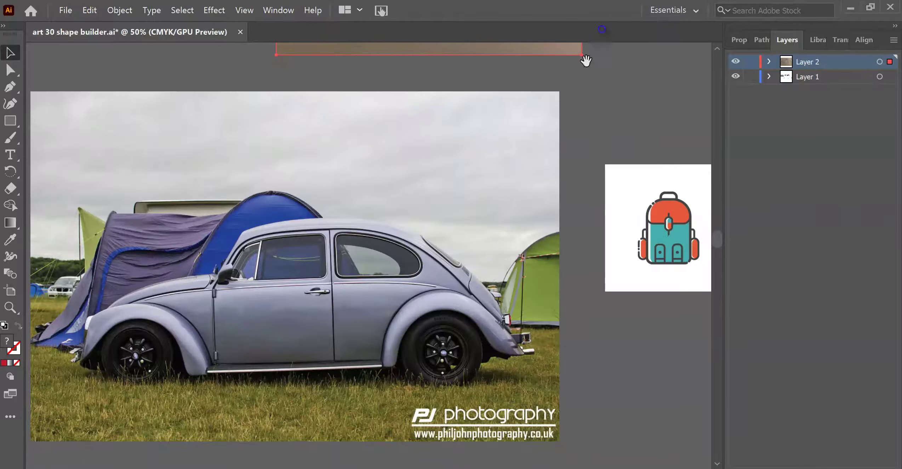
drag(608, 424, 614, 179)
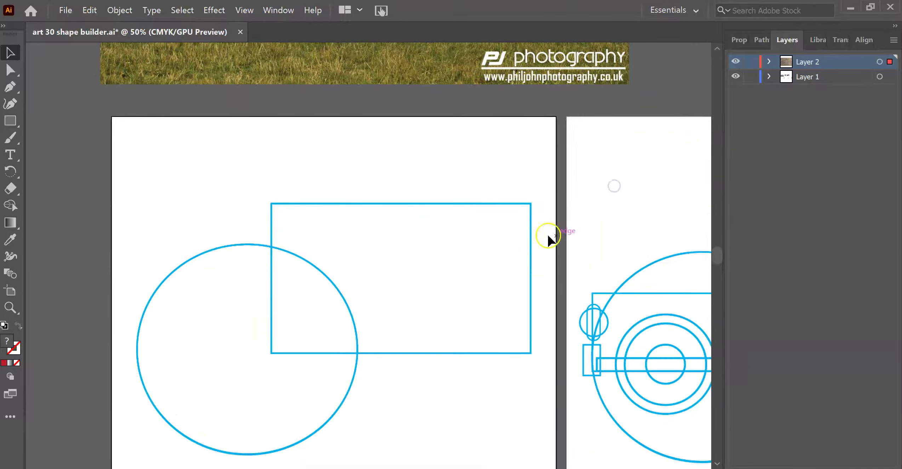
Step: With nothing selected, draw a circle about 5.87 in wide over the blue circle on the first artboard using the Ellipse tool
click(571, 240)
scroll(580, 233, down, 3)
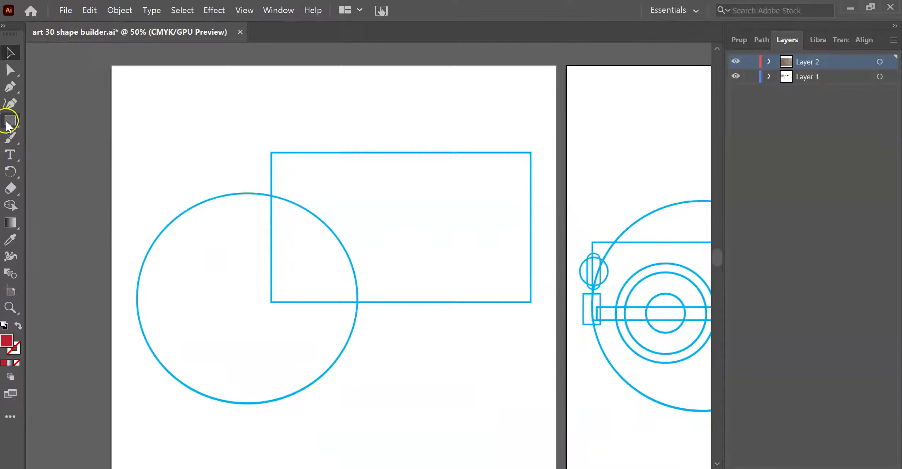
drag(8, 122, 58, 137)
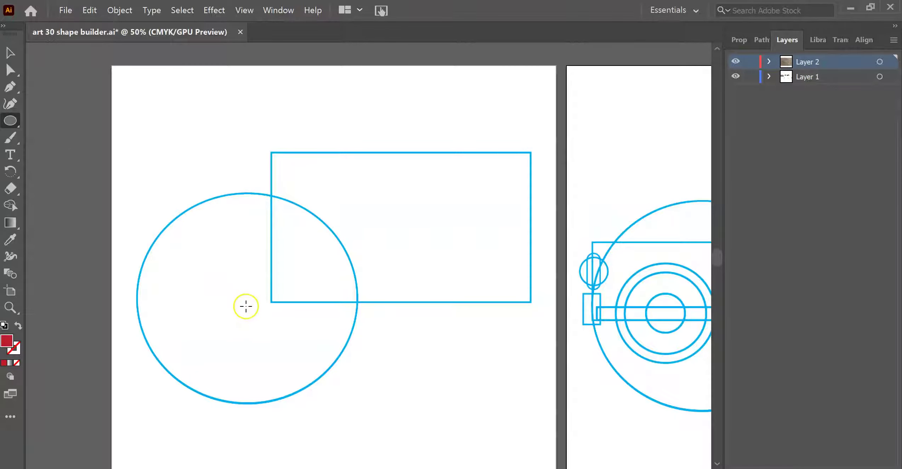
drag(240, 305, 348, 353)
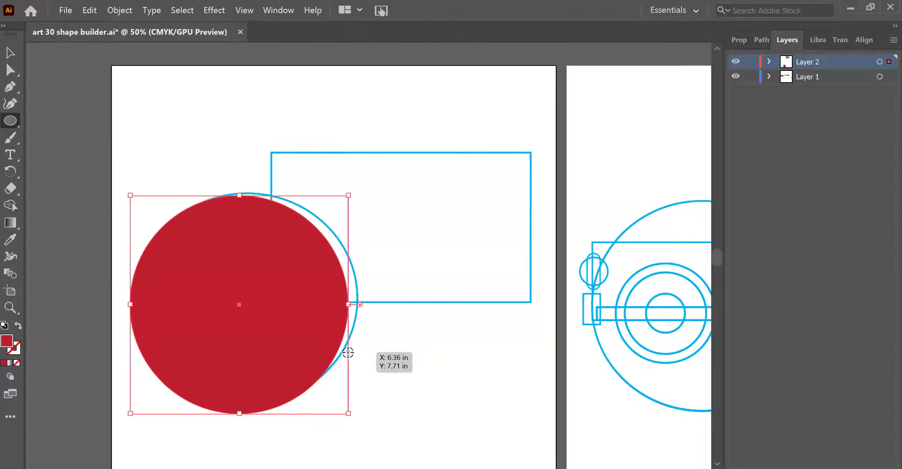
Step: Remove the circle's fill and give it a 3 pt black stroke
click(739, 39)
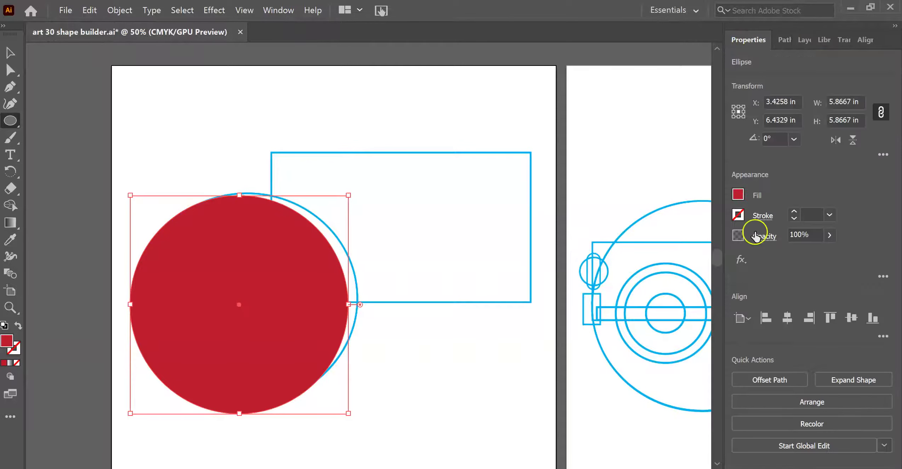
click(738, 194)
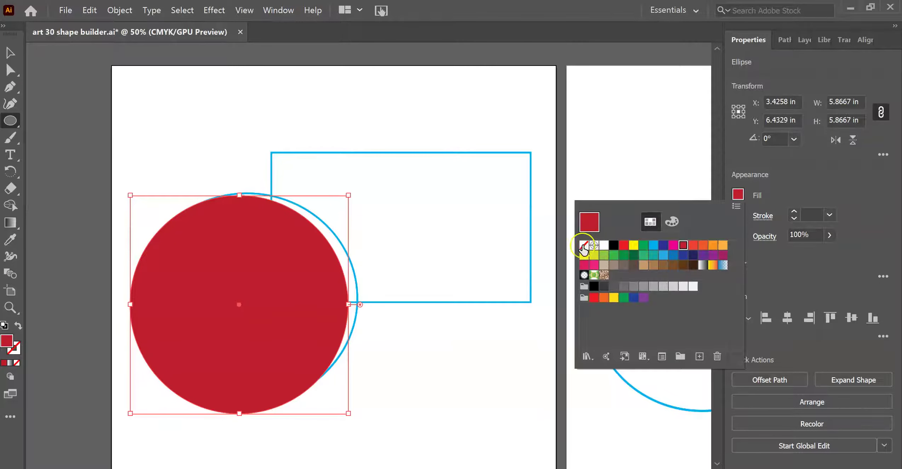
click(583, 245)
click(795, 210)
click(796, 211)
click(794, 212)
Step: Move the black circle onto the blue circle outline and resize it to about 5.91 by 5.76 in
click(7, 53)
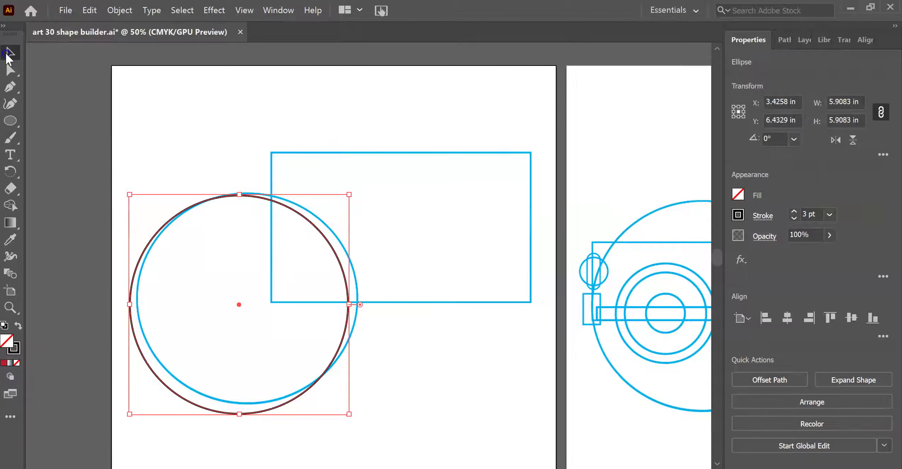
drag(291, 211, 298, 207)
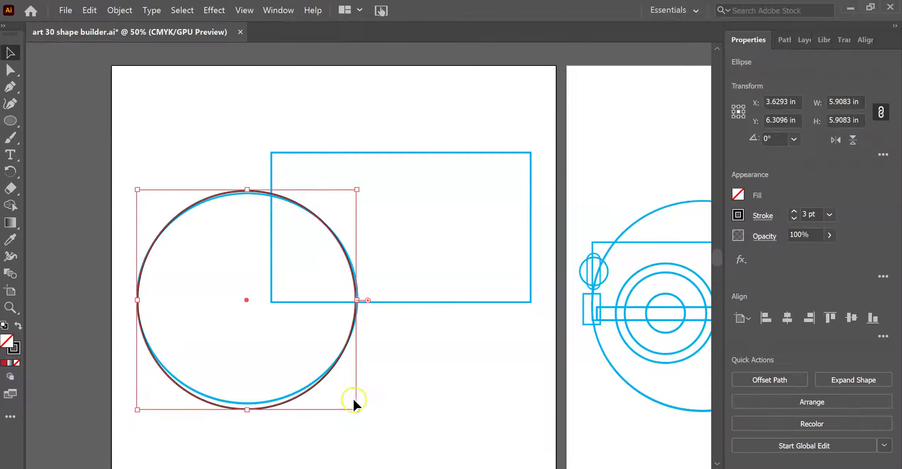
drag(356, 409, 355, 404)
drag(248, 190, 248, 195)
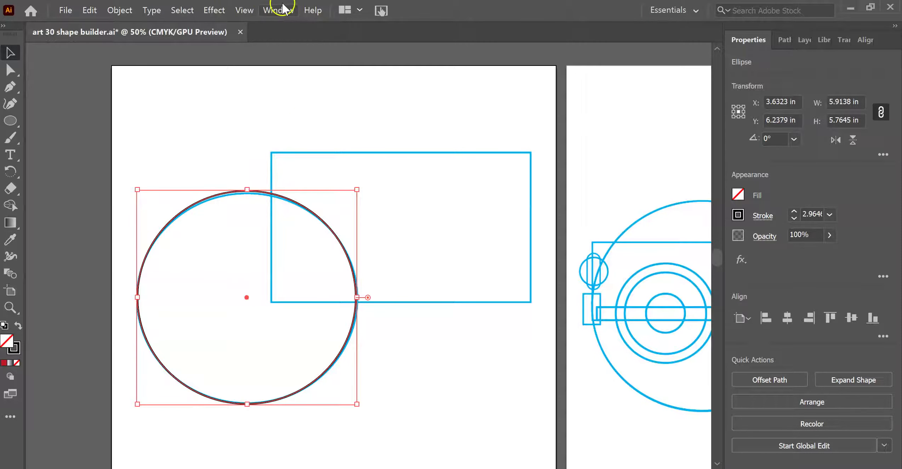
Step: Turn off Smart Guides and lower the circle's top edge to fit the blue outline
click(245, 10)
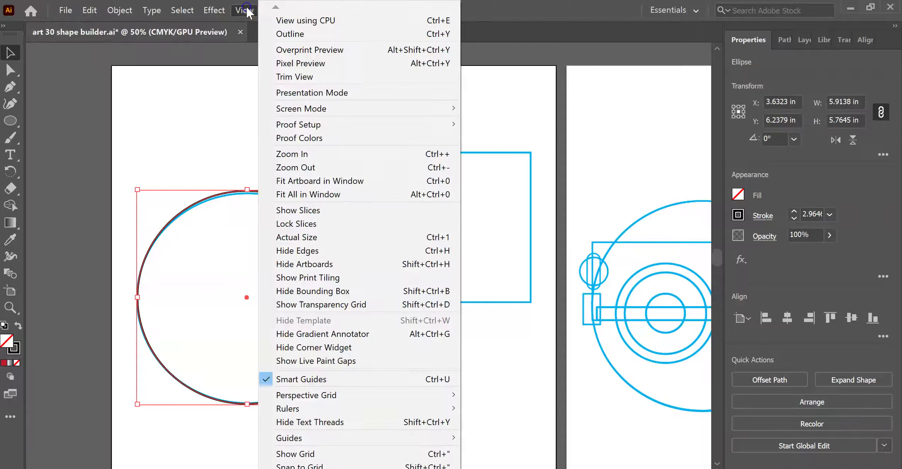
click(288, 379)
click(449, 277)
click(247, 194)
drag(247, 193, 247, 196)
click(436, 194)
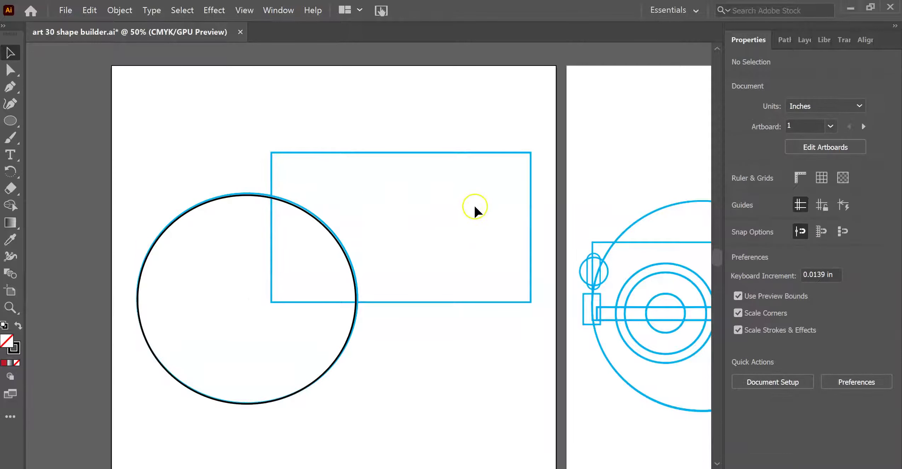
Step: Trace the blue rectangle on the first artboard with a black-outlined rectangle about 7.03 by 4.02 in
click(20, 119)
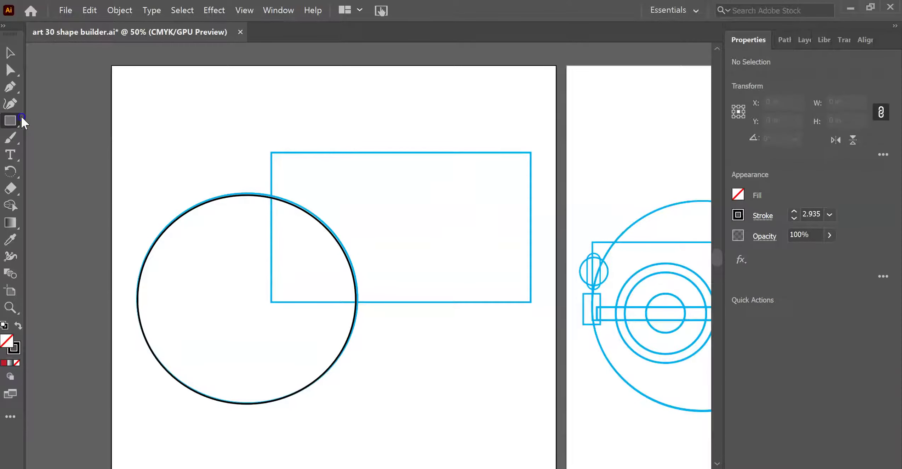
drag(21, 121, 40, 125)
drag(272, 154, 531, 302)
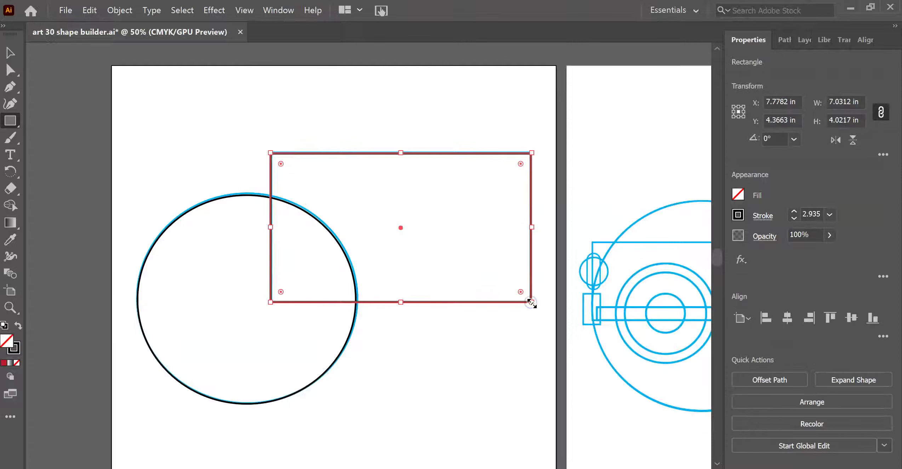
click(11, 53)
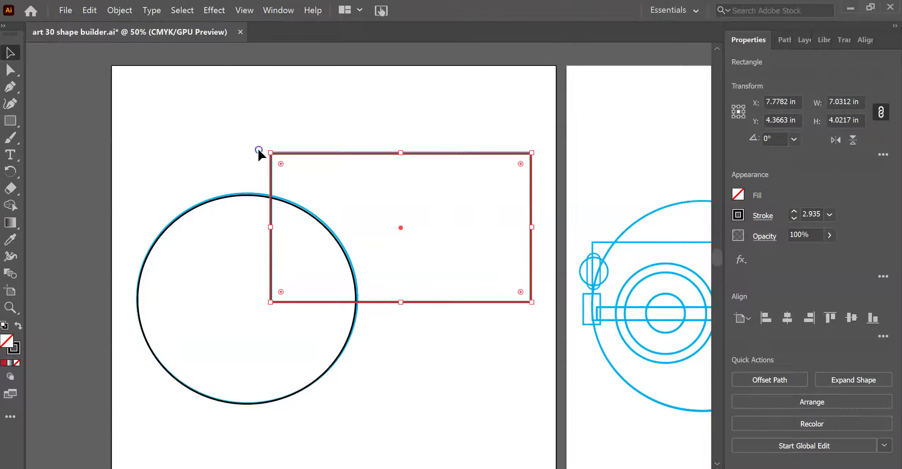
click(202, 138)
click(151, 101)
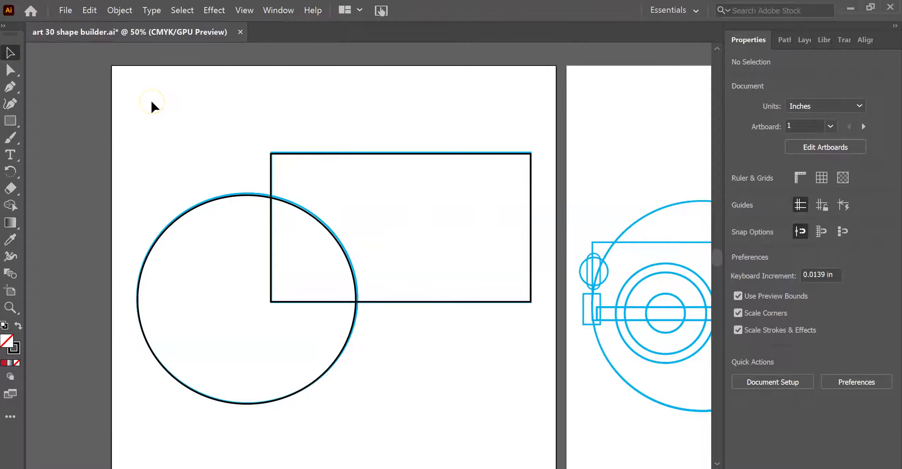
Step: Select the black circle and rectangle and merge them into one shape with the Shape Builder tool
key(ctrl+minus)
click(426, 149)
drag(426, 148, 299, 151)
drag(244, 314, 344, 388)
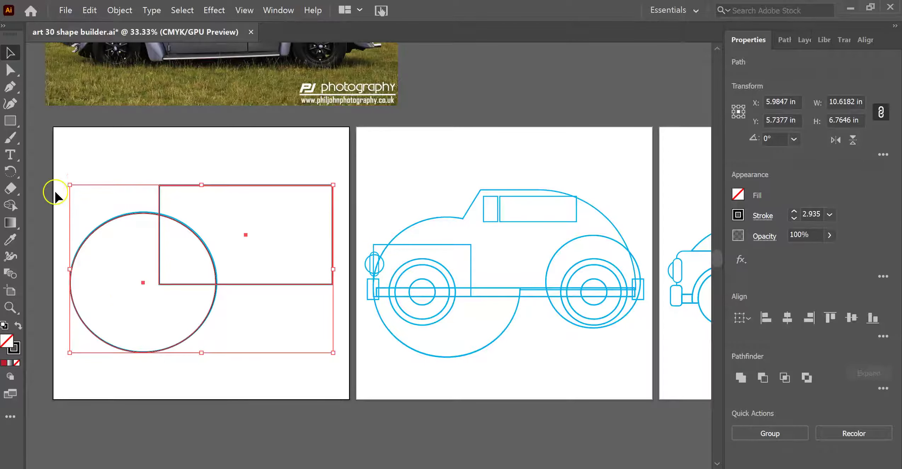
click(13, 208)
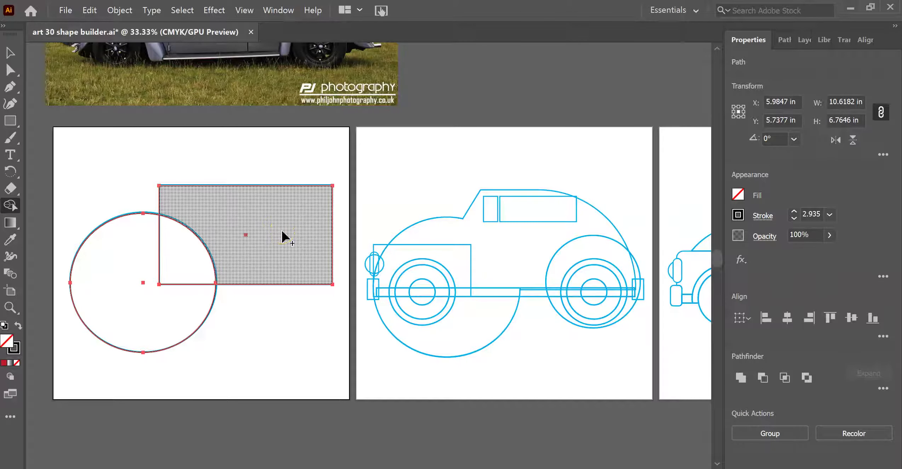
mouse_move(288, 230)
mouse_down()
mouse_move(229, 231)
mouse_move(125, 305)
mouse_up()
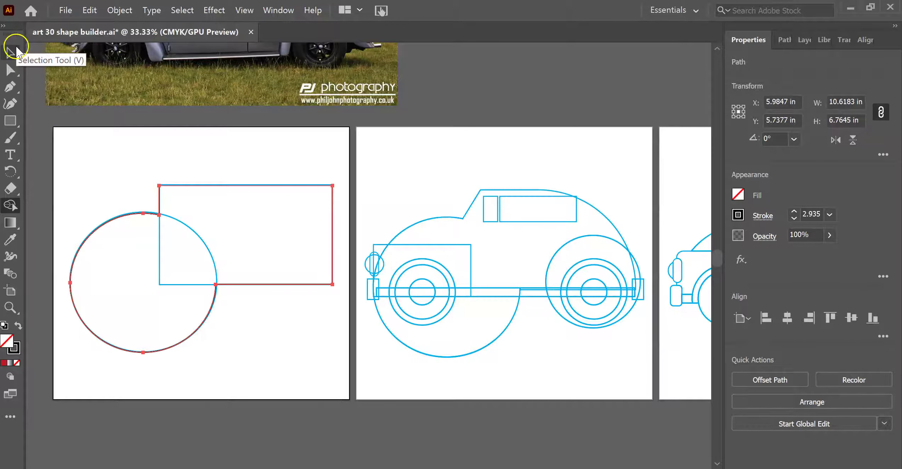
Step: Duplicate the merged shape onto the second artboard, aligned with the blue outline of the car body
click(17, 50)
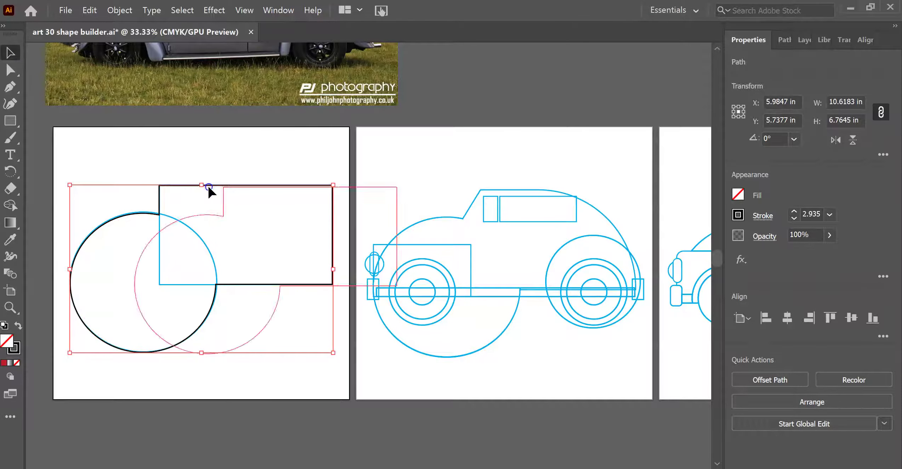
drag(485, 188, 483, 188)
click(306, 184)
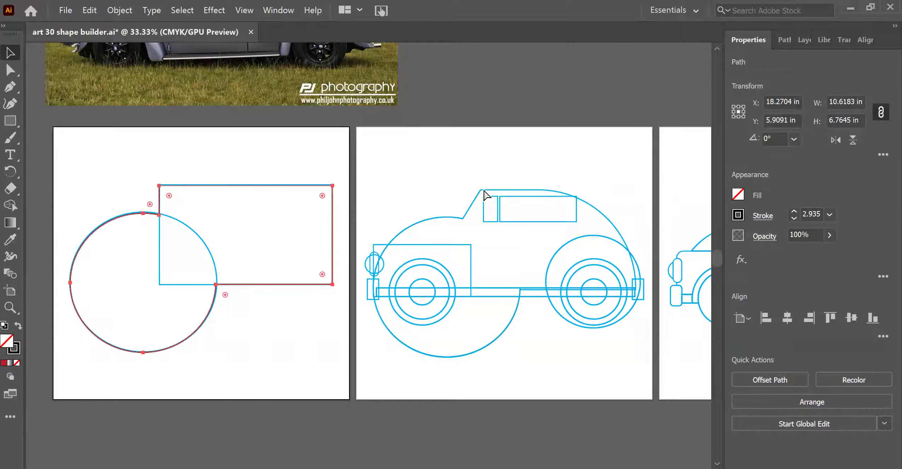
drag(308, 182, 609, 192)
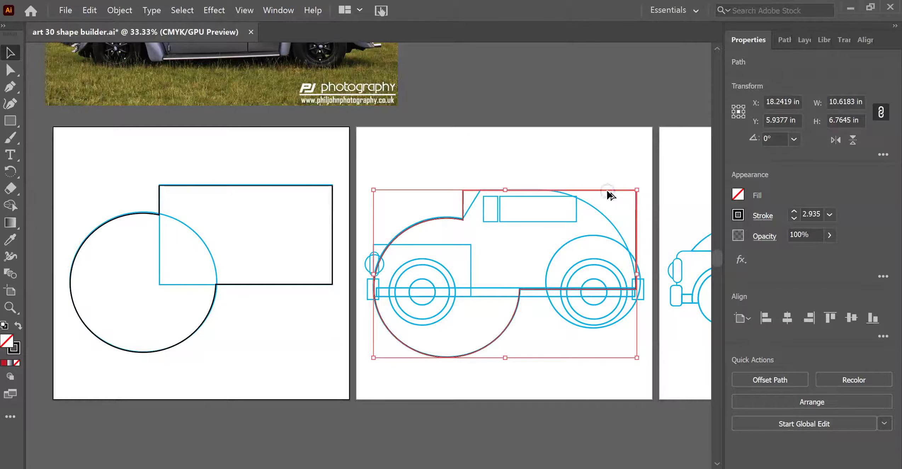
key(space)
drag(536, 390, 409, 389)
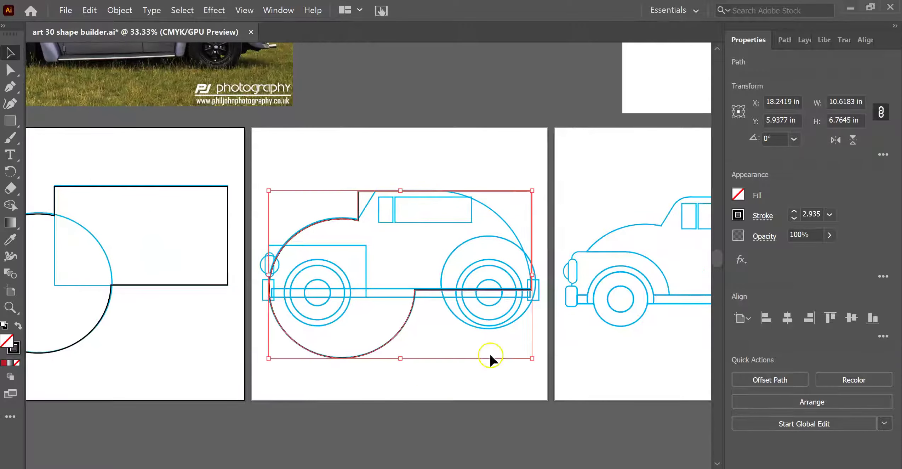
key(ctrl+equal)
key(ctrl+equal)
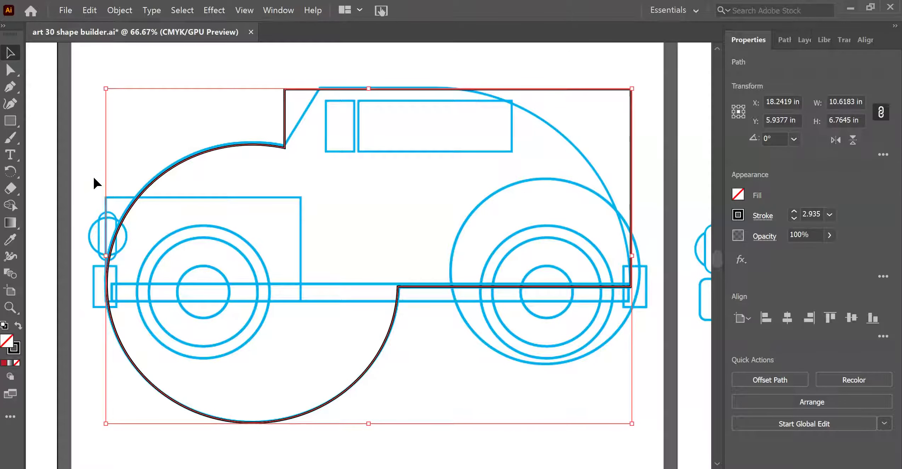
Step: Reposition the merged car body shape on the second artboard so its edges match the blue body outline
click(11, 51)
click(398, 59)
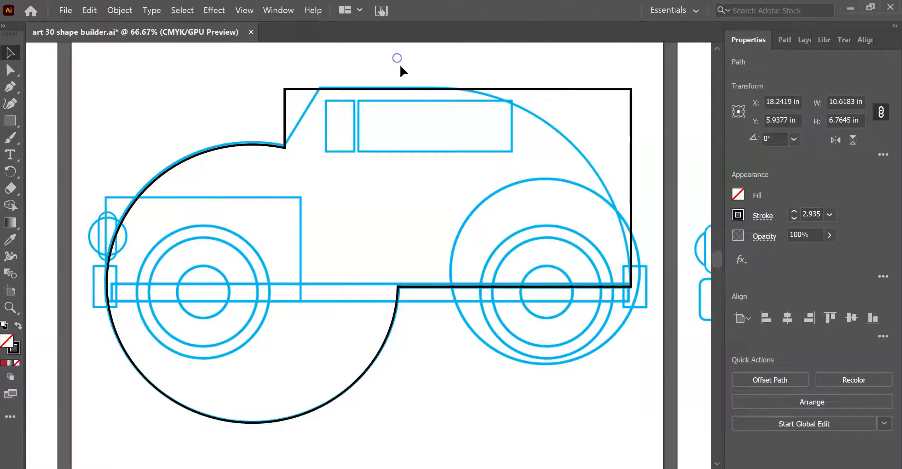
click(216, 147)
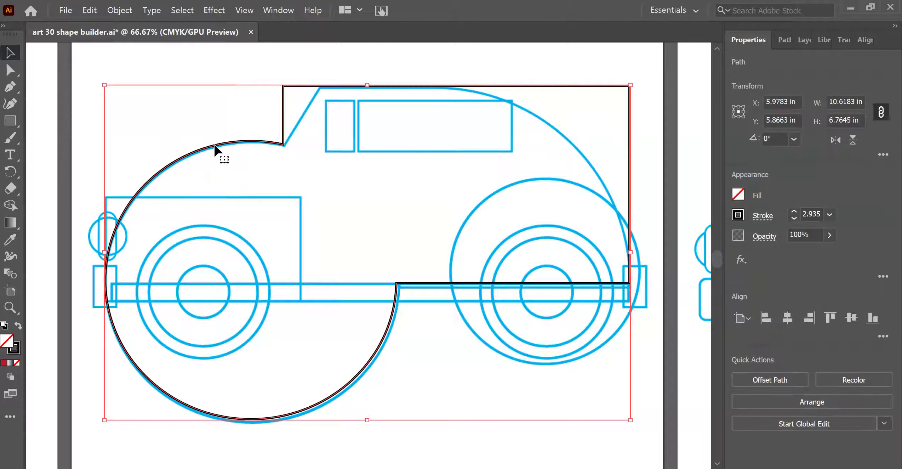
drag(214, 146, 217, 146)
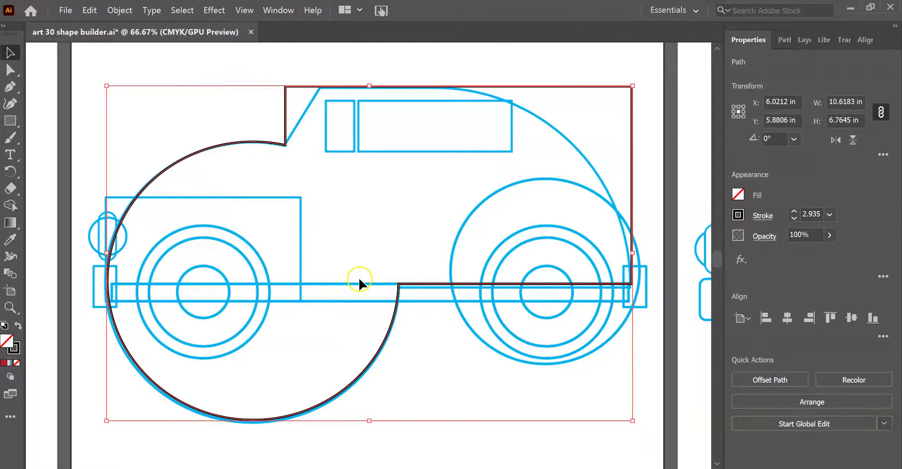
Step: Cut the body path with the Scissors tool at the windshield's top corner and where the windshield meets the hood curve
key(ctrl+minus)
key(ctrl+plus)
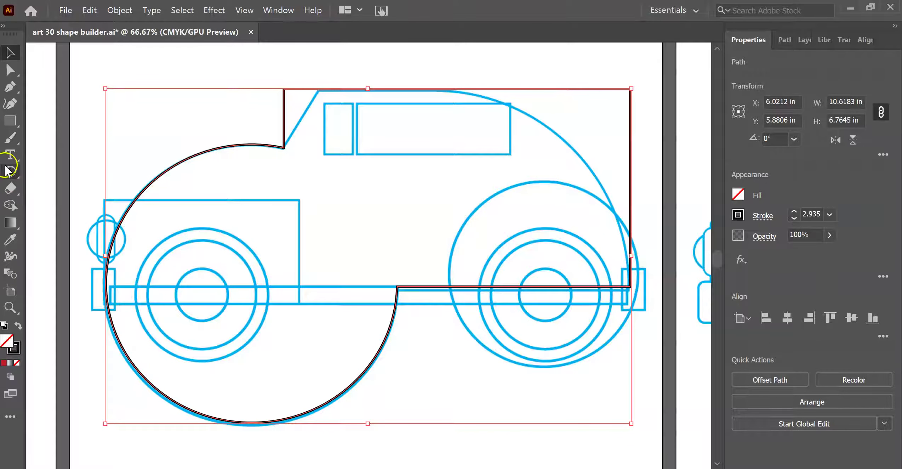
click(11, 188)
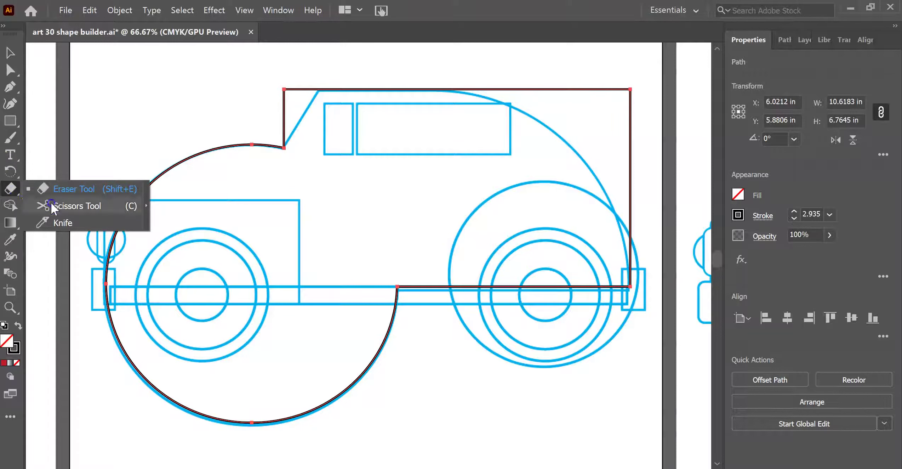
click(51, 204)
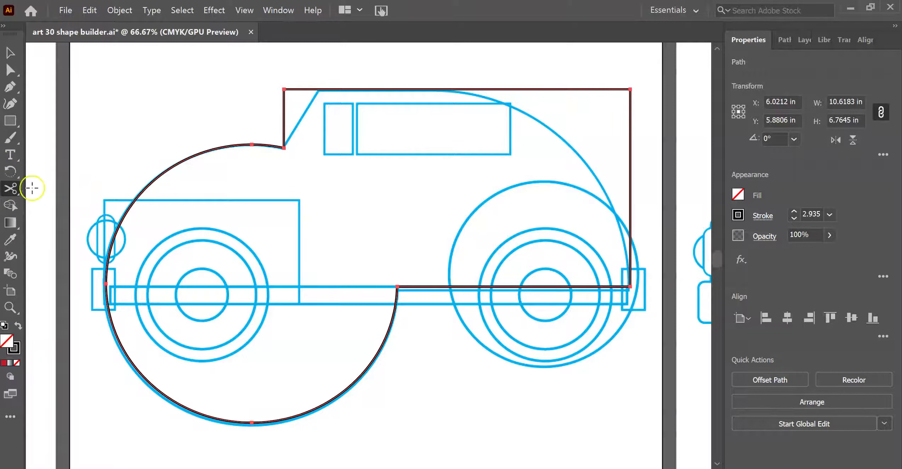
click(319, 88)
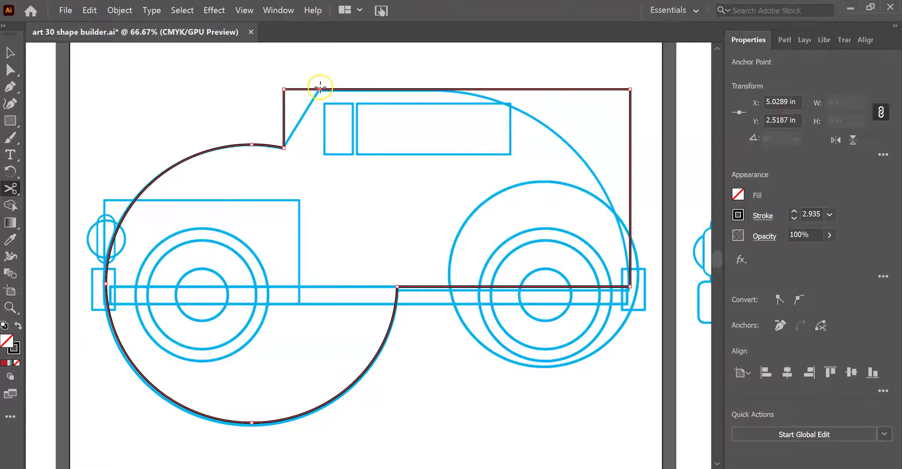
click(283, 147)
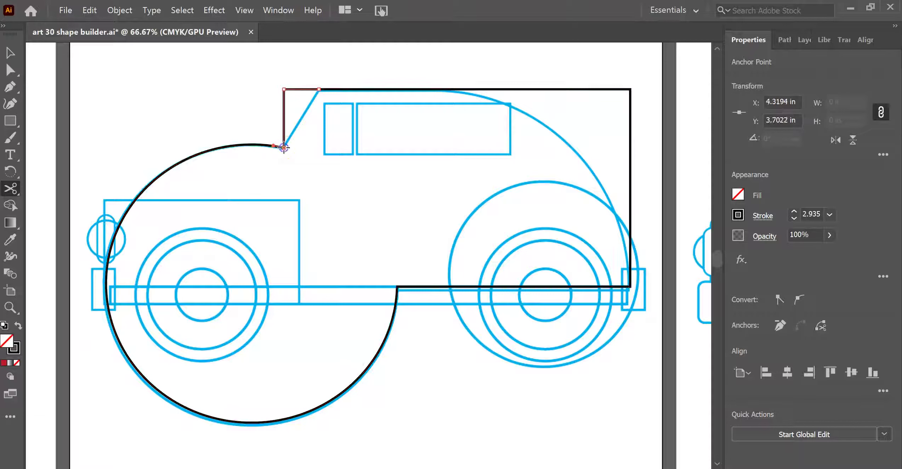
Step: Pull the cut square corner segment away from the body and delete it
click(10, 53)
click(255, 92)
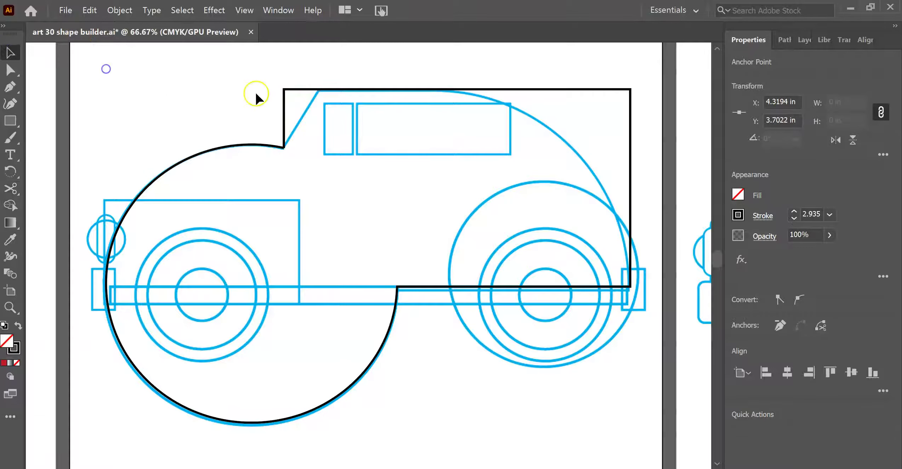
drag(284, 101, 230, 88)
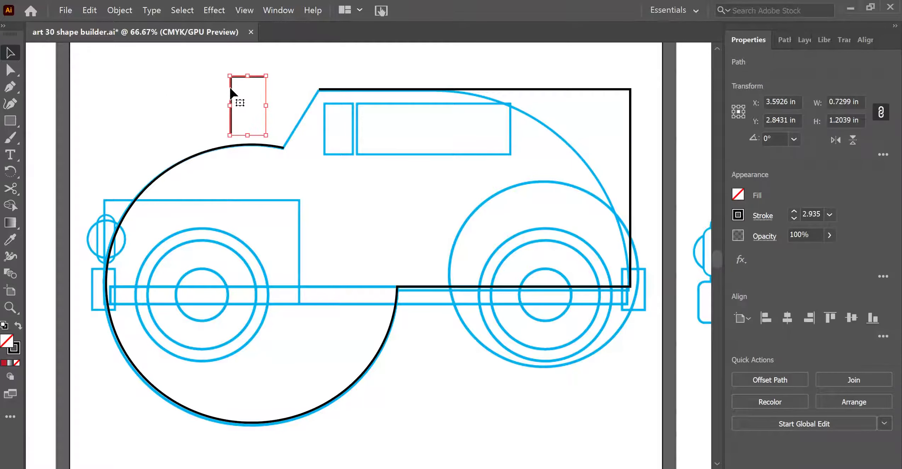
key(Delete)
click(296, 107)
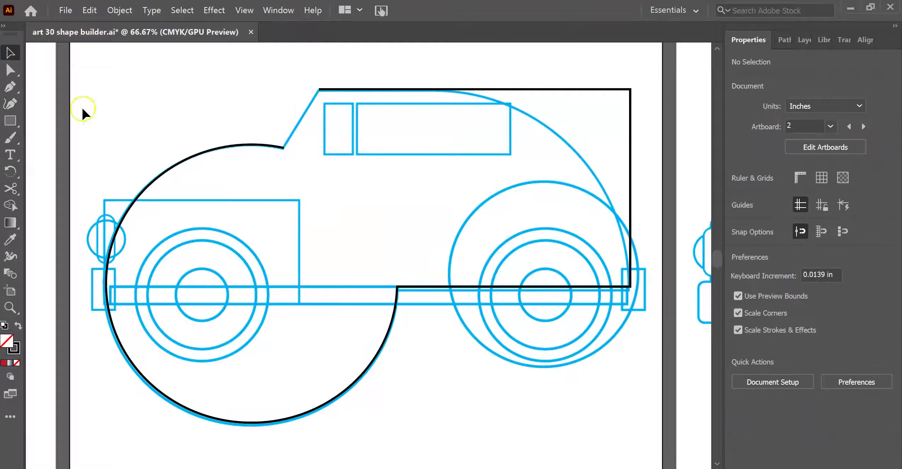
Step: Close the open body path with a straight Pen segment along the slanted blue windshield line, and deselect it
click(10, 86)
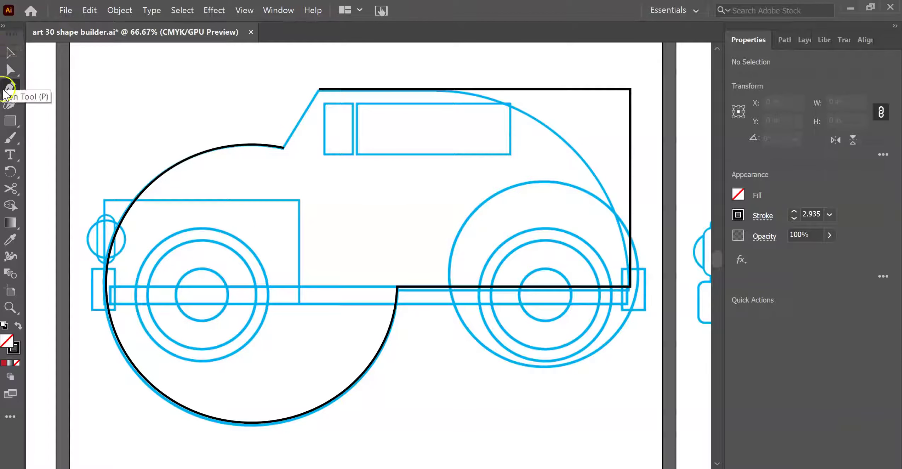
click(319, 88)
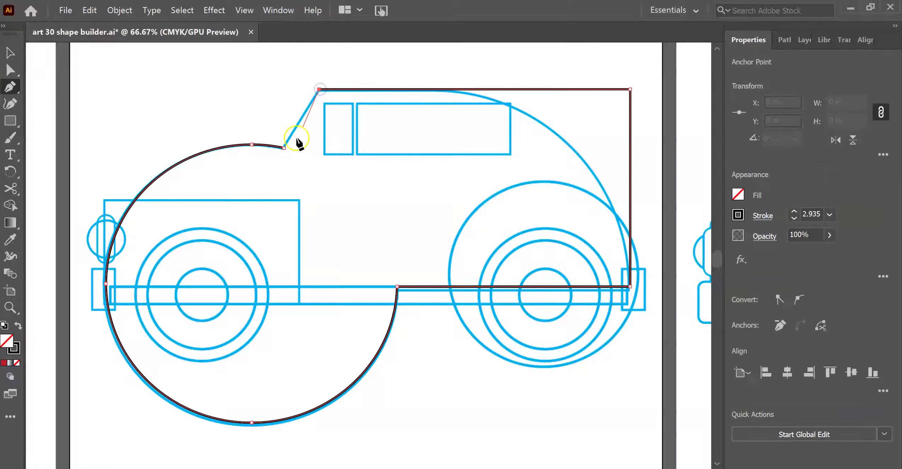
click(284, 148)
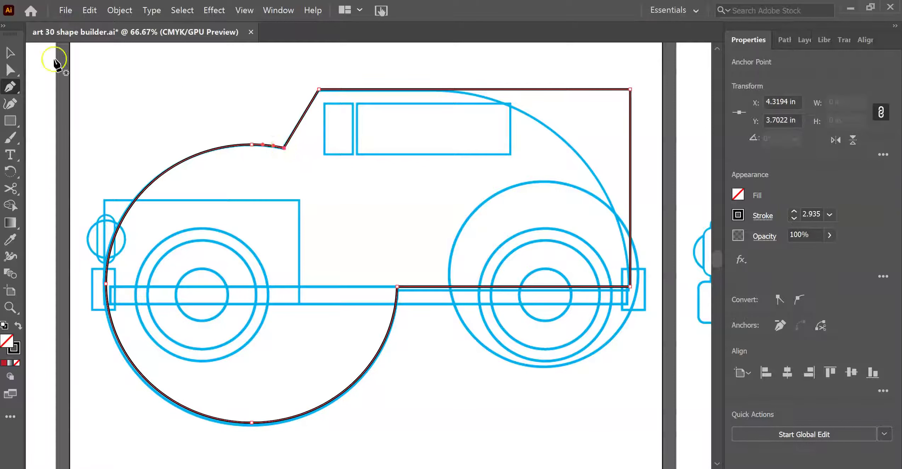
click(10, 52)
click(270, 66)
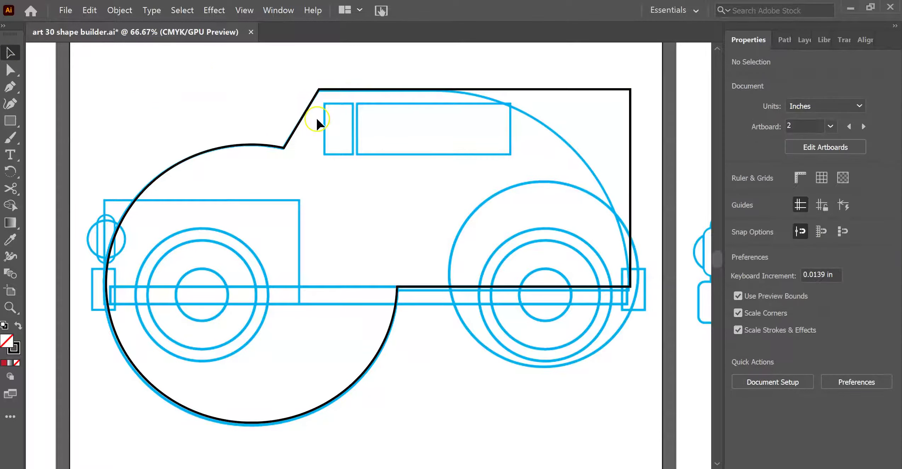
click(119, 9)
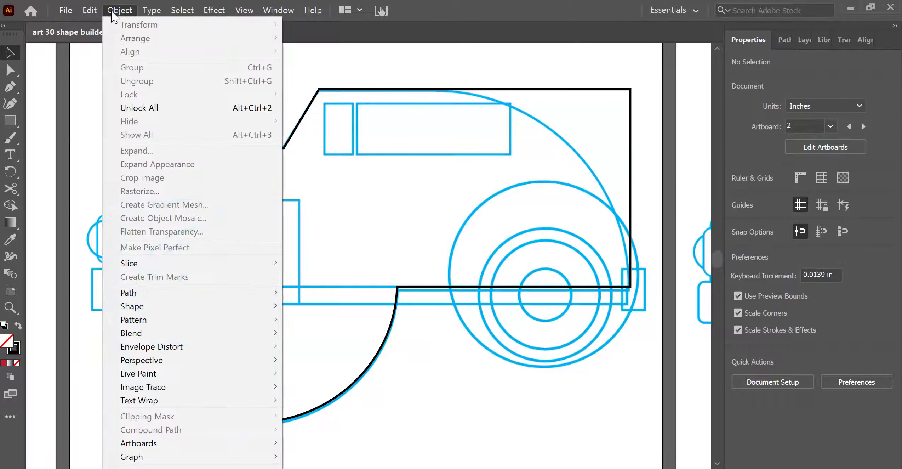
click(313, 83)
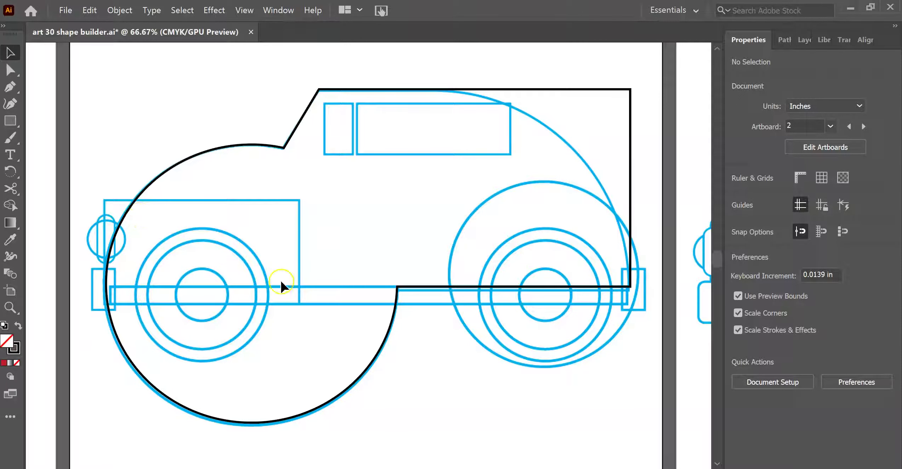
Step: Trace the blue rectangle around the front wheel with a rectangle about 4.01 by 2.13 in
click(10, 120)
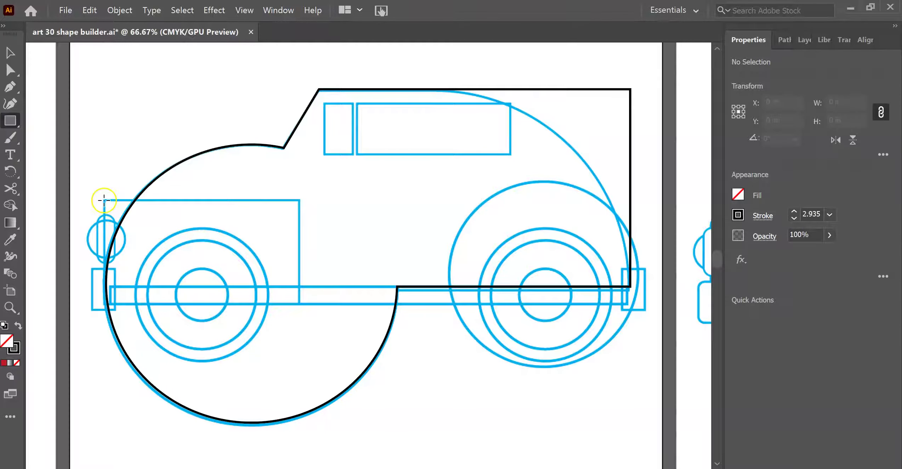
drag(136, 208, 300, 304)
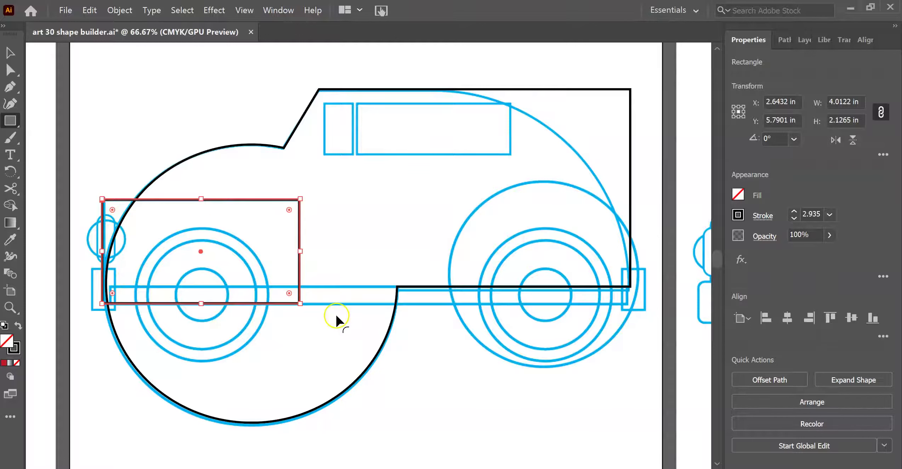
Step: Trace the narrow upright headlight outline with a rectangle about 0.42 by 1.05 in and fully round its corners
key(ctrl+1)
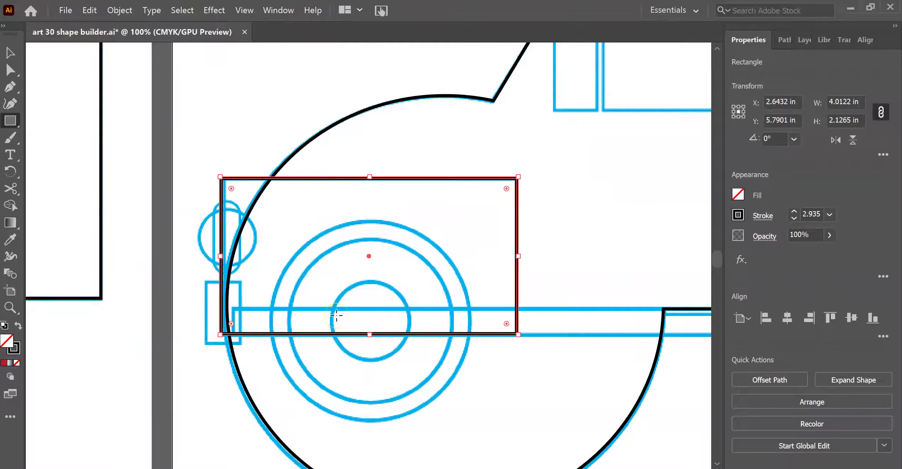
key(ctrl+plus)
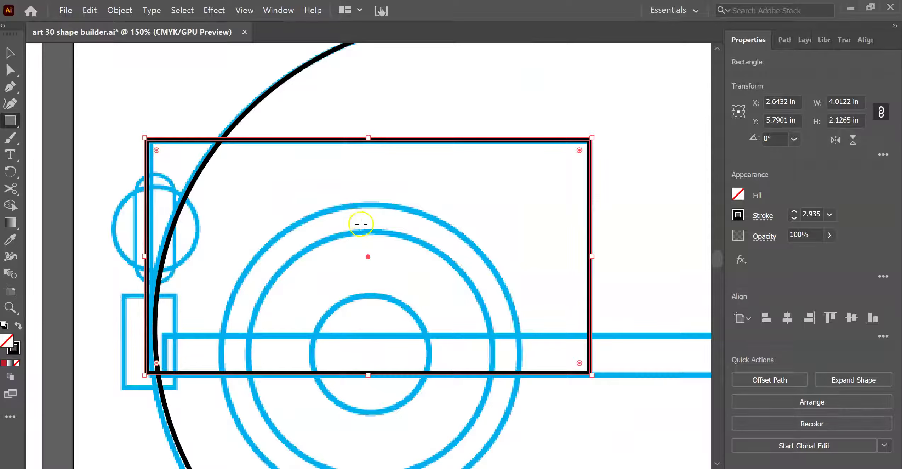
drag(364, 237, 393, 170)
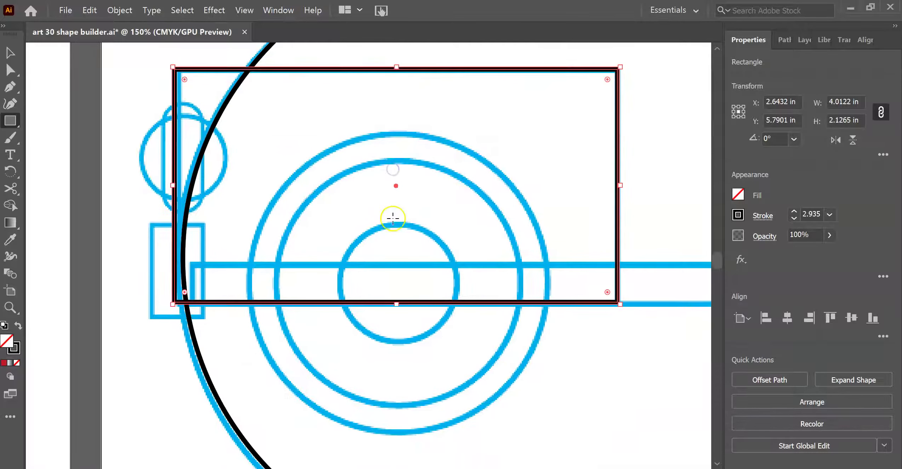
scroll(396, 227, up, 1)
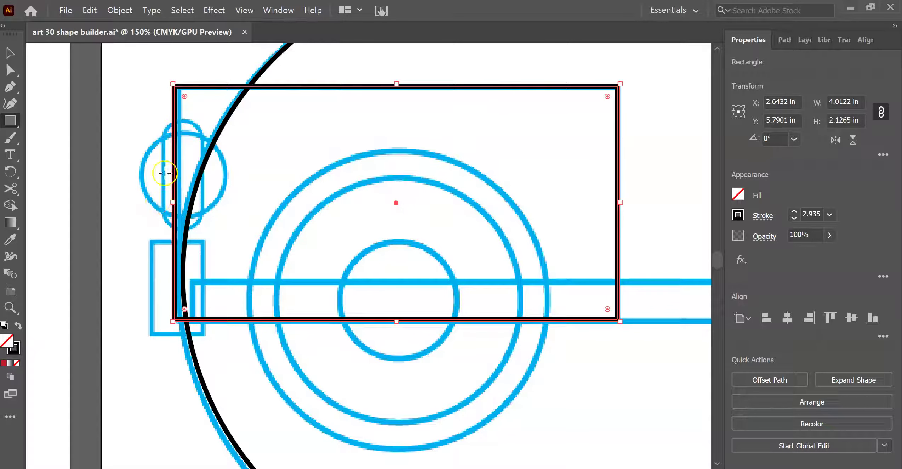
click(12, 122)
click(71, 123)
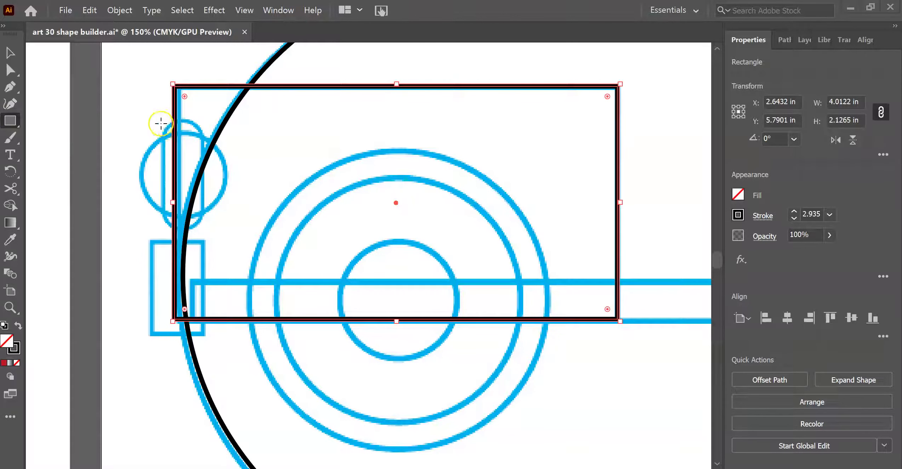
drag(160, 117, 202, 230)
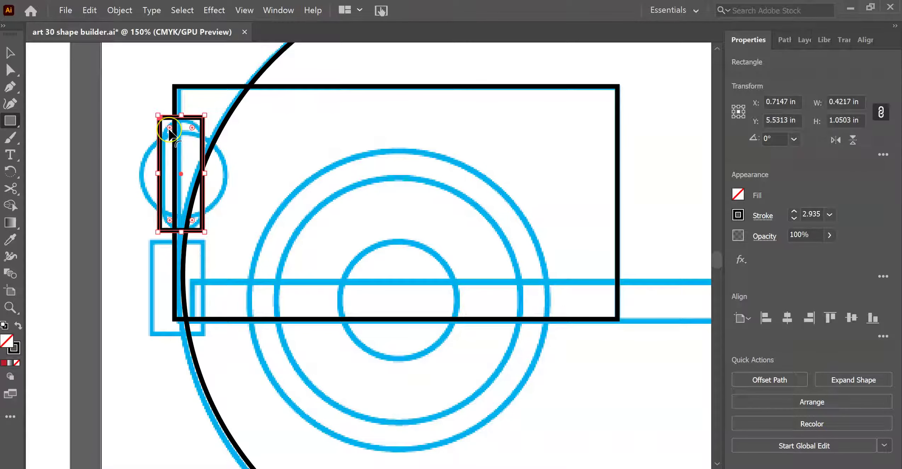
drag(169, 129, 196, 196)
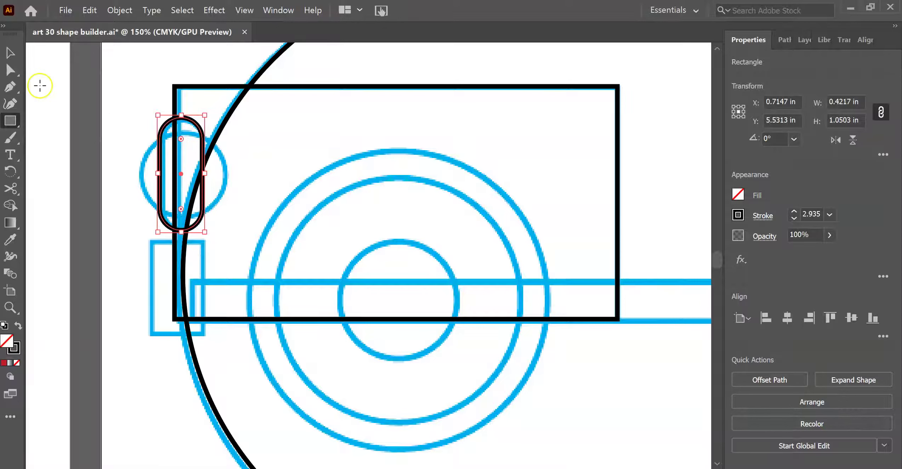
Step: Draw a circle about 0.76 in across from the rounded headlight shape's center, over the blue headlight circle
drag(16, 120, 43, 138)
click(11, 52)
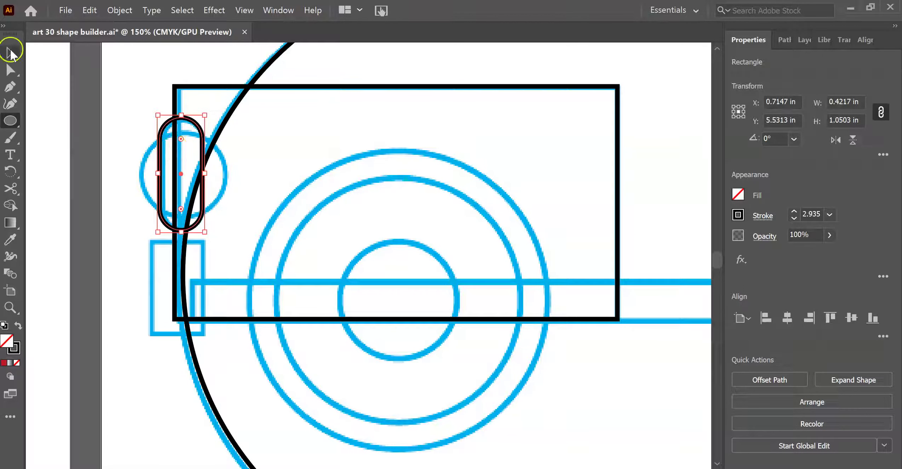
click(88, 85)
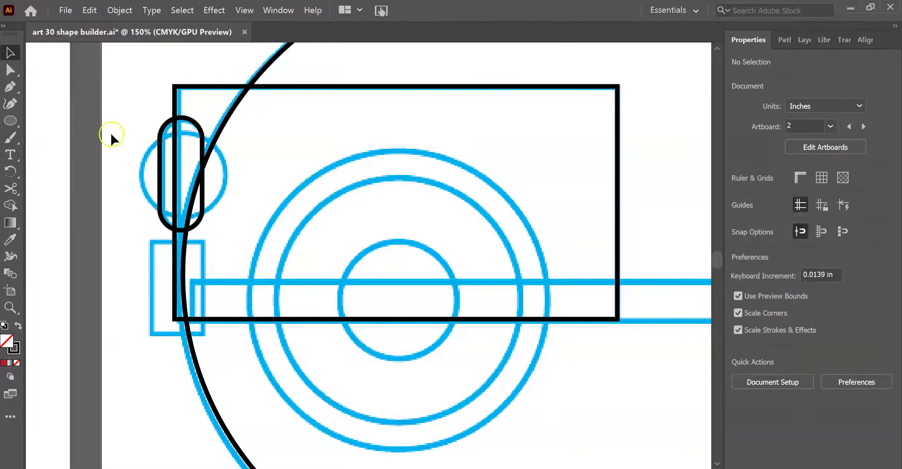
click(10, 120)
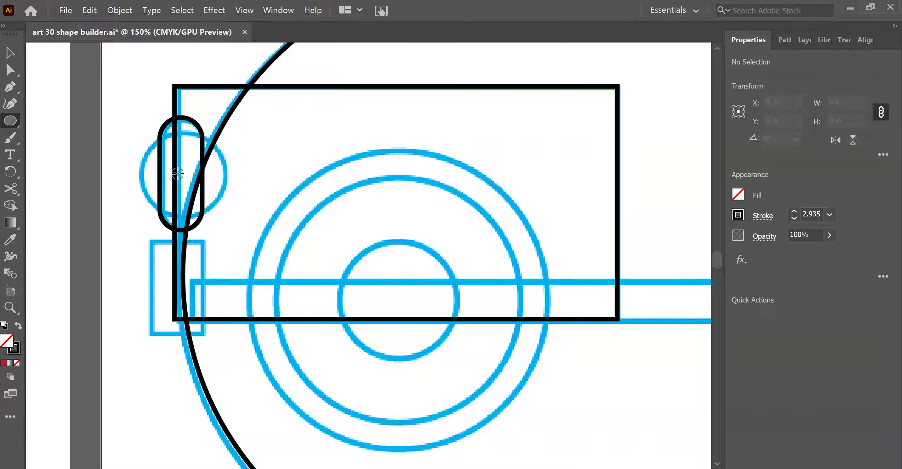
drag(180, 174, 224, 212)
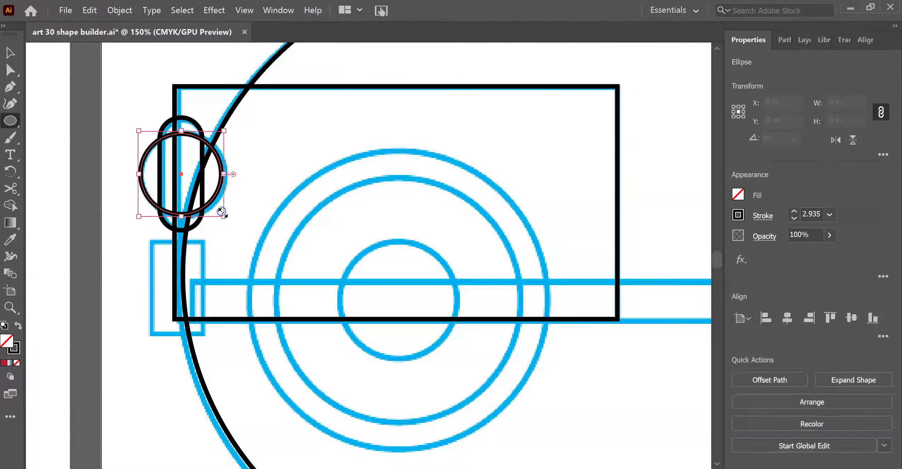
click(10, 53)
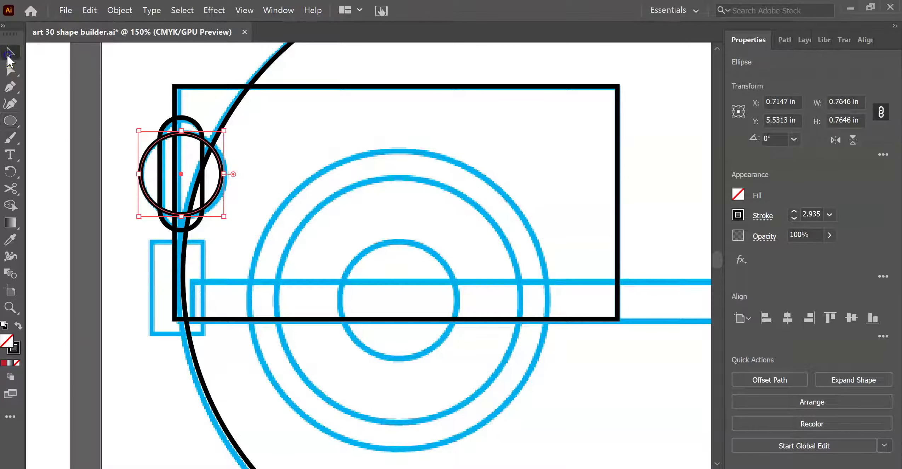
Step: Trace the blue front bumper outline below the headlight with a rectangle about 0.54 by 0.90 in
drag(10, 120, 67, 122)
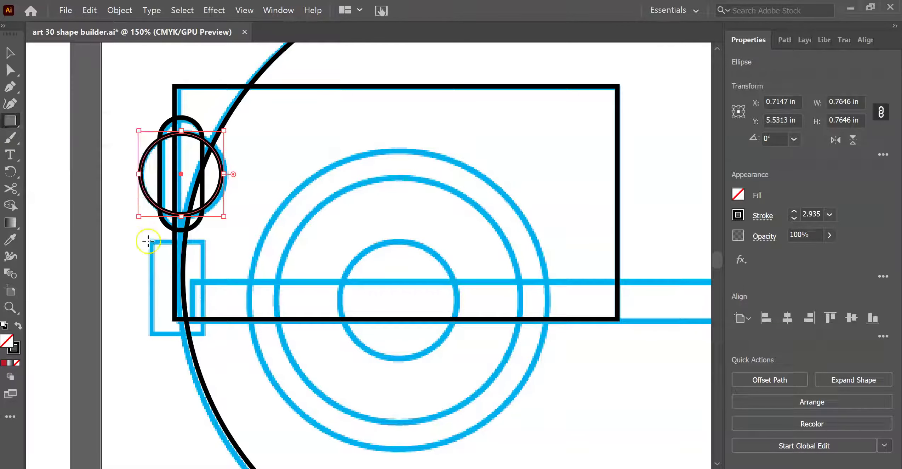
mouse_move(149, 241)
mouse_down()
mouse_move(193, 335)
mouse_move(205, 336)
mouse_up()
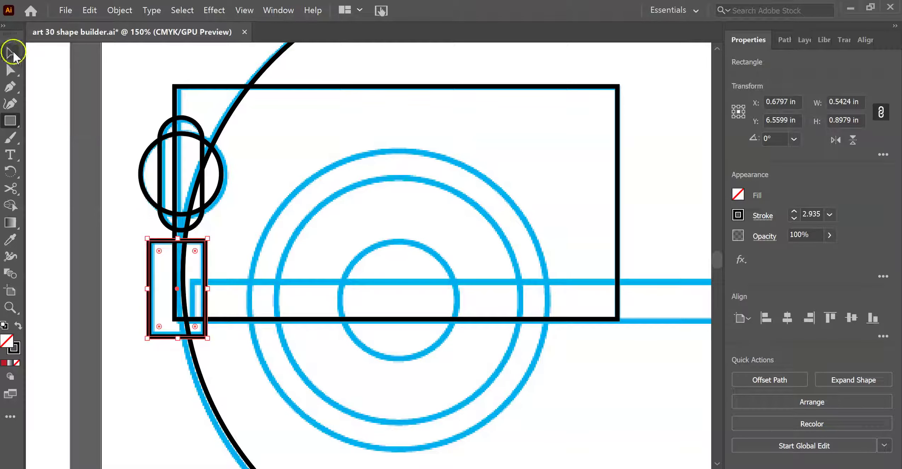
click(13, 55)
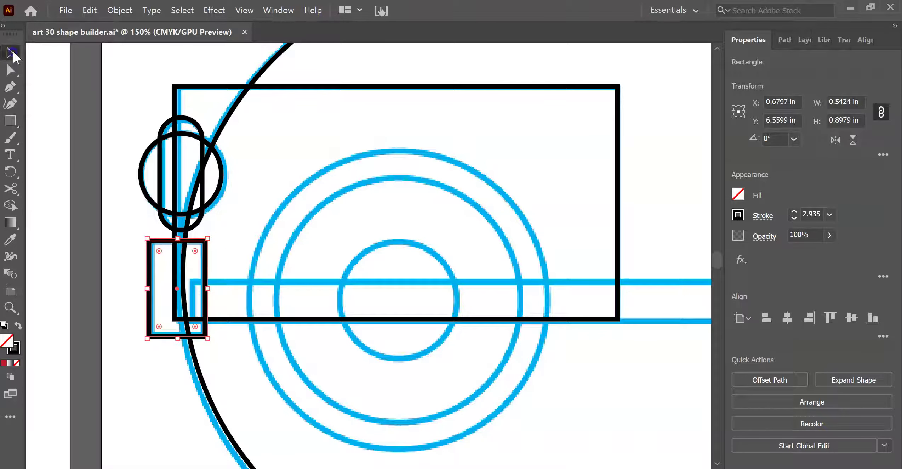
Step: Trace the blue inner circle of the front wheel with a circle about 1.09 in across, drawn from its center
click(9, 121)
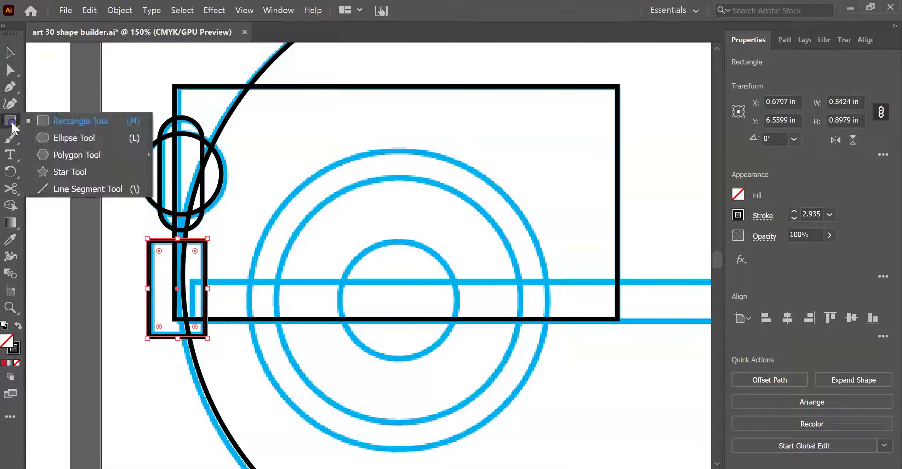
click(66, 140)
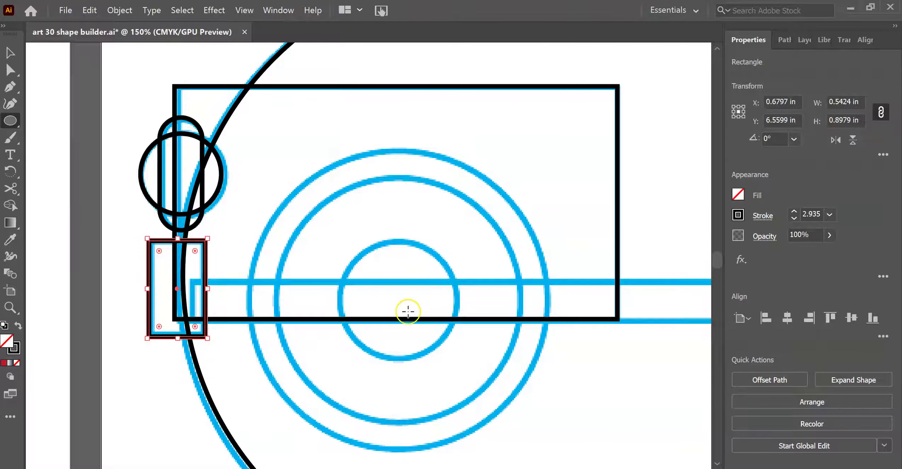
scroll(407, 311, down, 3)
scroll(506, 332, down, 5)
scroll(504, 332, up, 3)
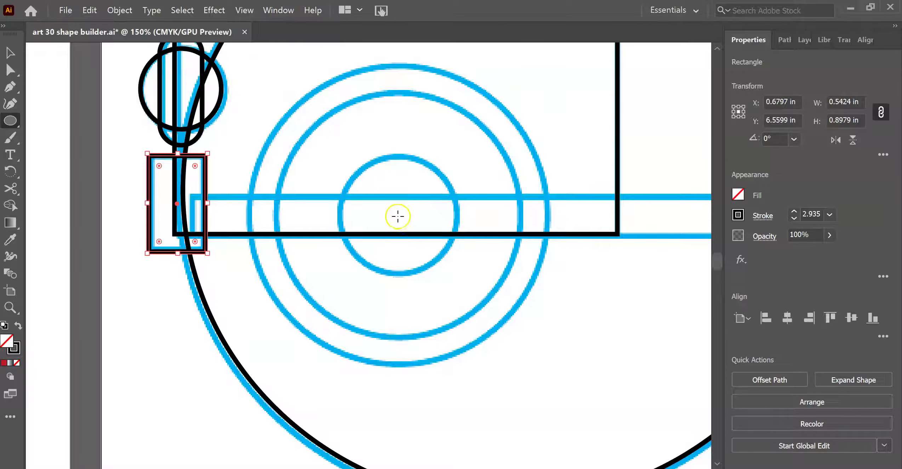
drag(398, 216, 457, 268)
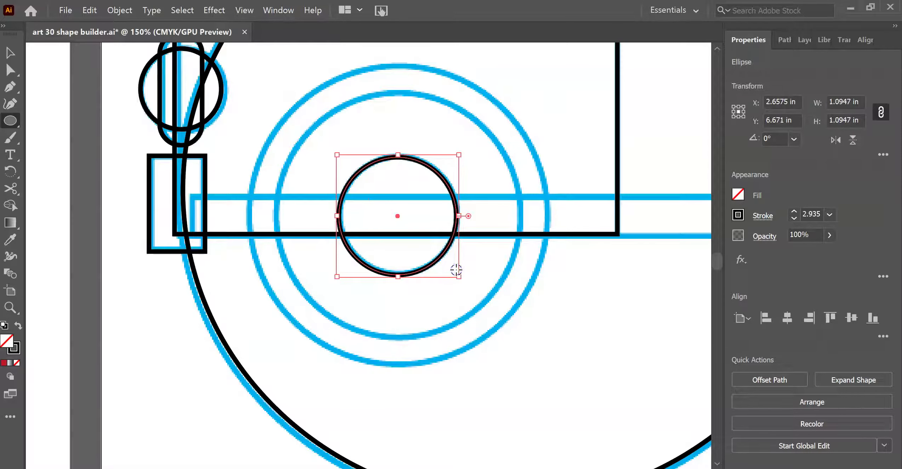
click(18, 56)
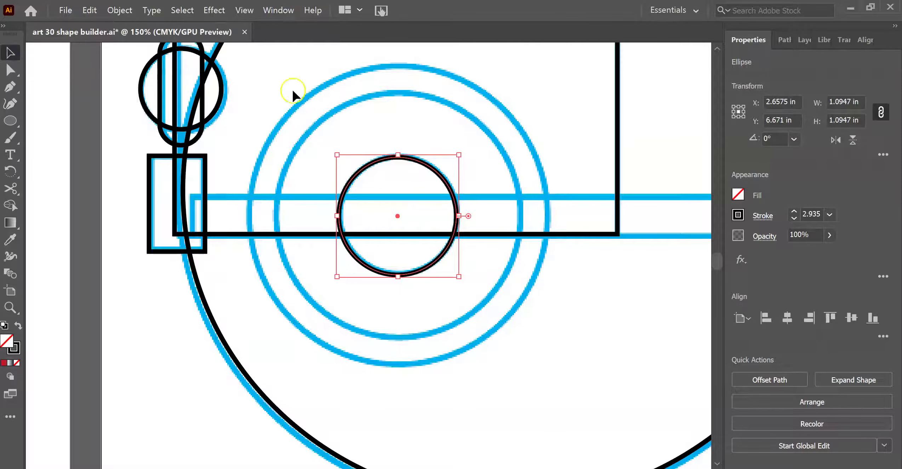
click(312, 85)
Step: Trace the blue middle circle of the front wheel with a circle about 2.21 in across, drawn from the wheel's center
click(20, 126)
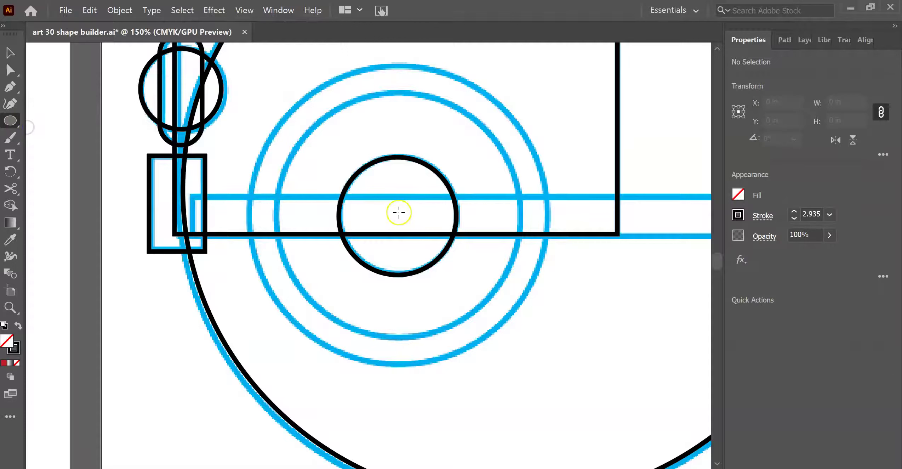
drag(397, 215, 519, 287)
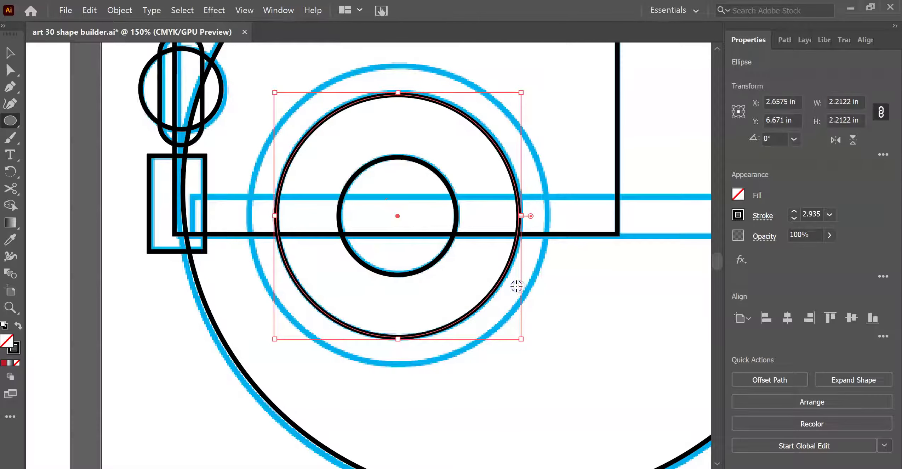
click(14, 49)
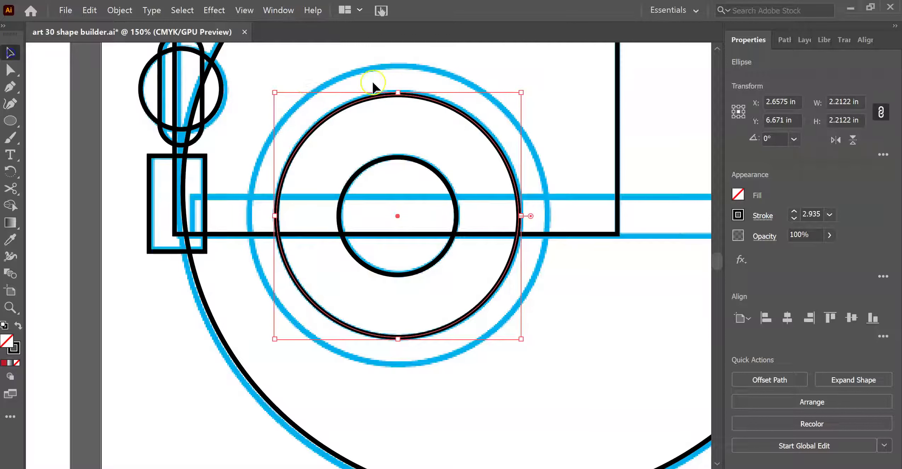
click(433, 52)
Step: Trace the blue outermost circle of the front wheel with a circle drawn from the wheel's center
click(10, 120)
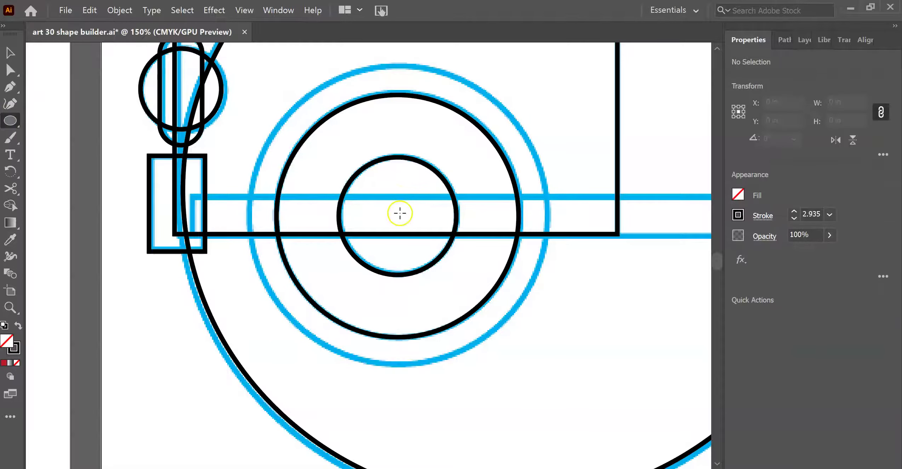
drag(400, 214, 549, 298)
click(10, 53)
scroll(583, 150, down, 2)
click(569, 313)
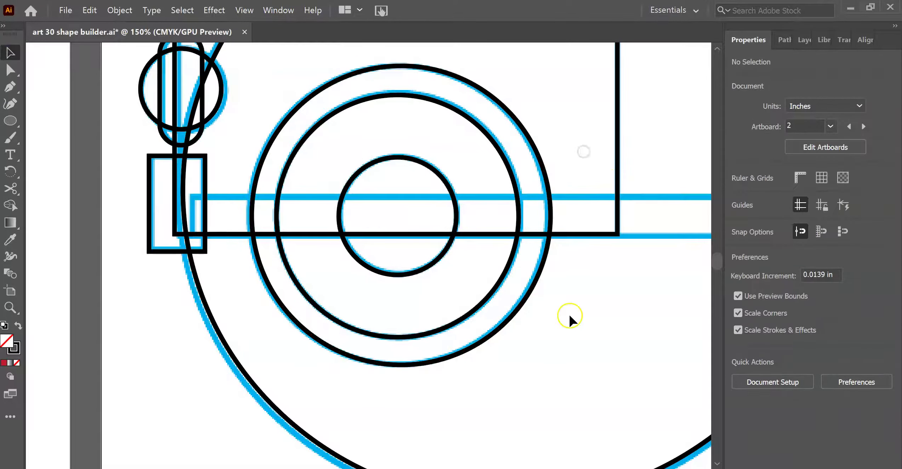
Step: Draw a thin rectangle about 5.50 by 0.41 in over the front part of the blue strip running between the bumpers
scroll(569, 313, down, 2)
scroll(570, 319, down, 1)
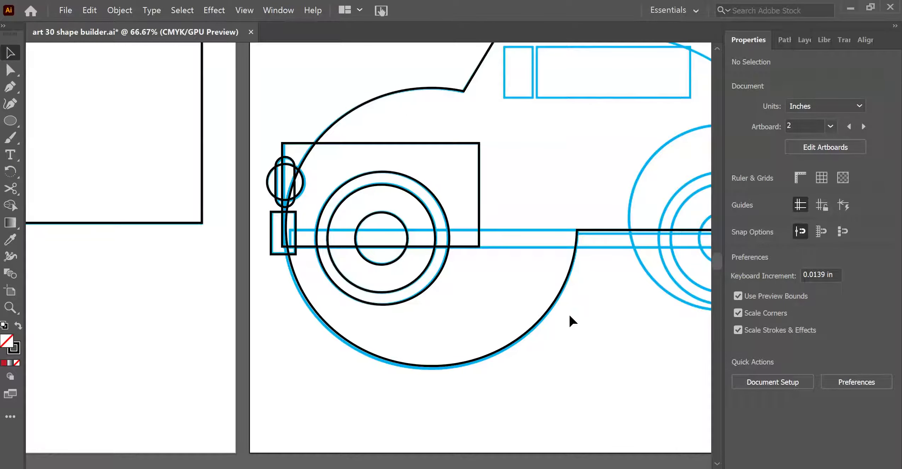
drag(514, 203, 352, 244)
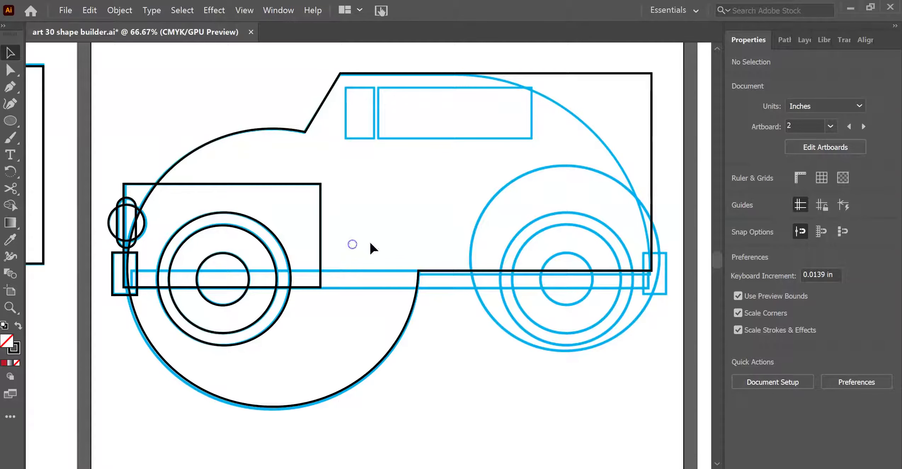
click(10, 123)
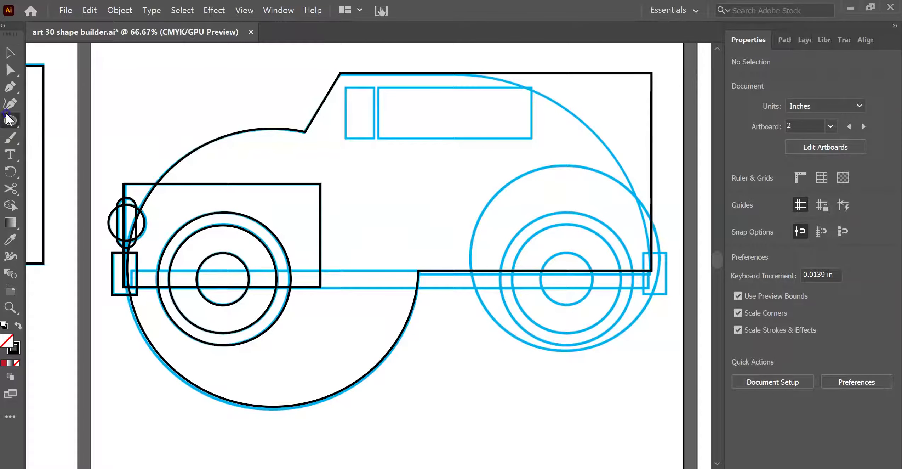
click(41, 121)
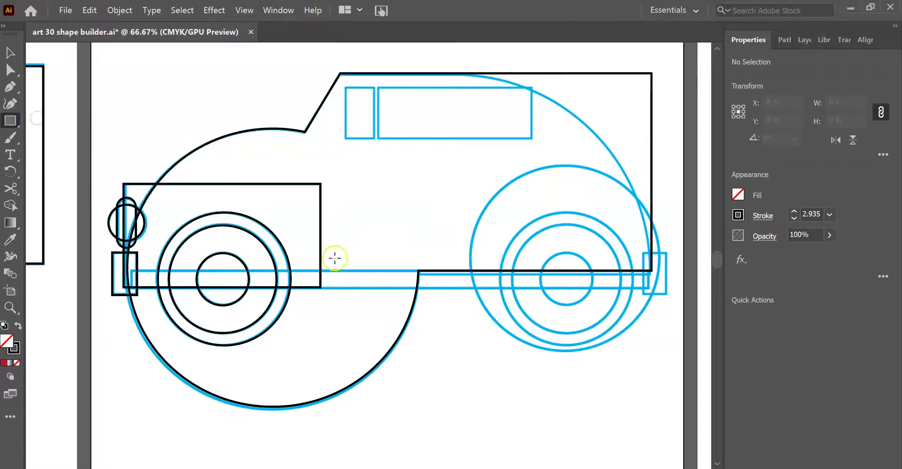
key(ctrl+equal)
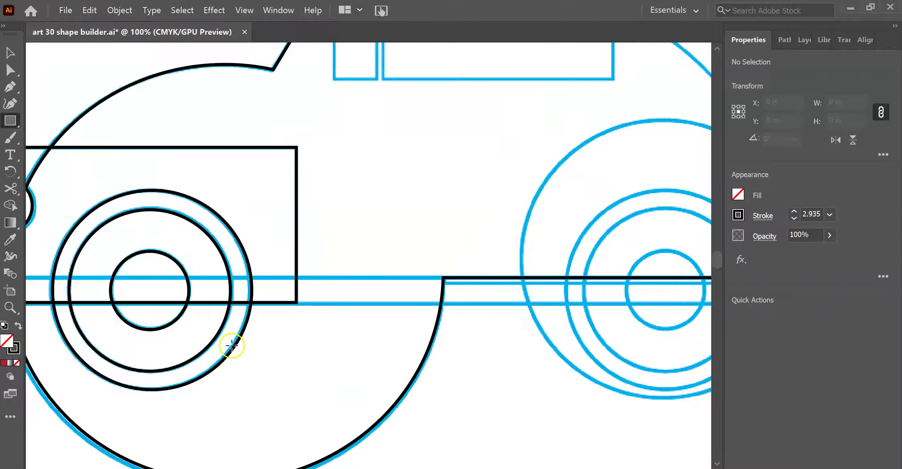
drag(289, 340, 354, 291)
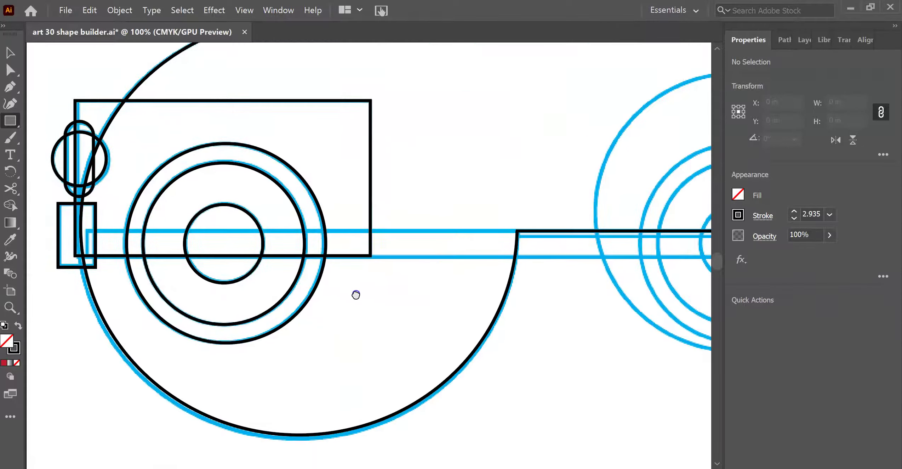
mouse_move(86, 231)
mouse_down()
mouse_move(406, 261)
mouse_move(483, 255)
mouse_up()
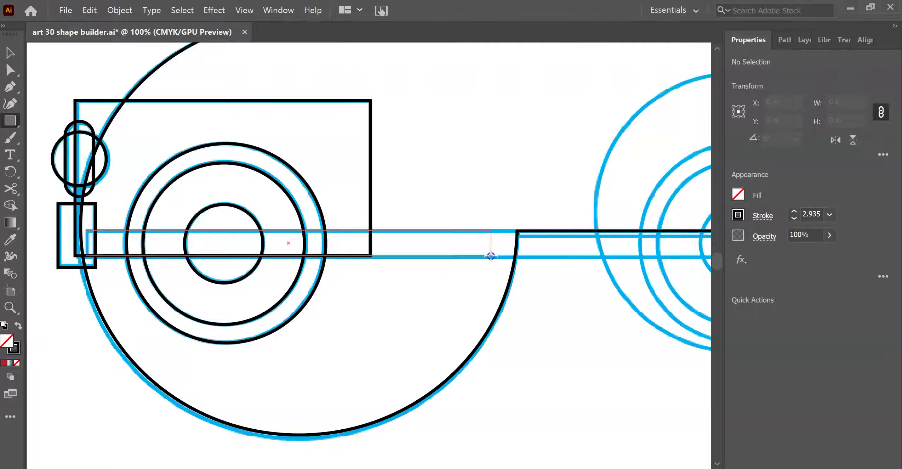
drag(494, 255, 493, 259)
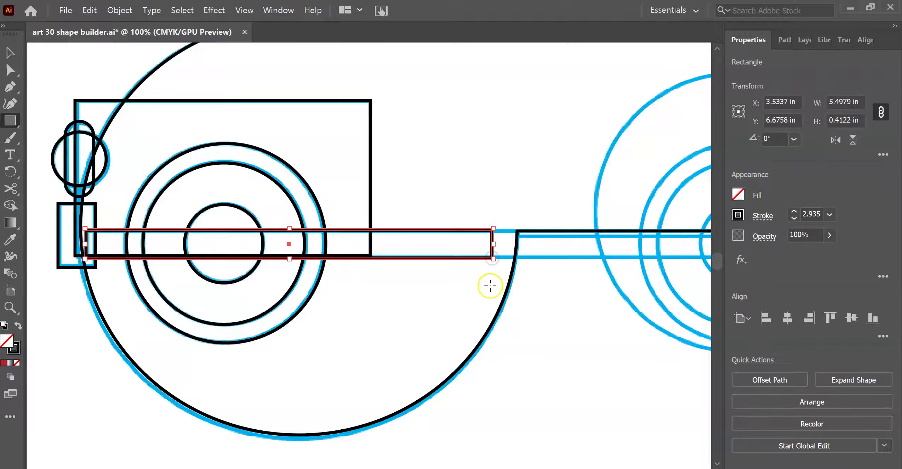
Step: Stretch the thin strip rectangle to the rear end of its blue outline, making it about 10.51 in wide
scroll(491, 285, down, 1)
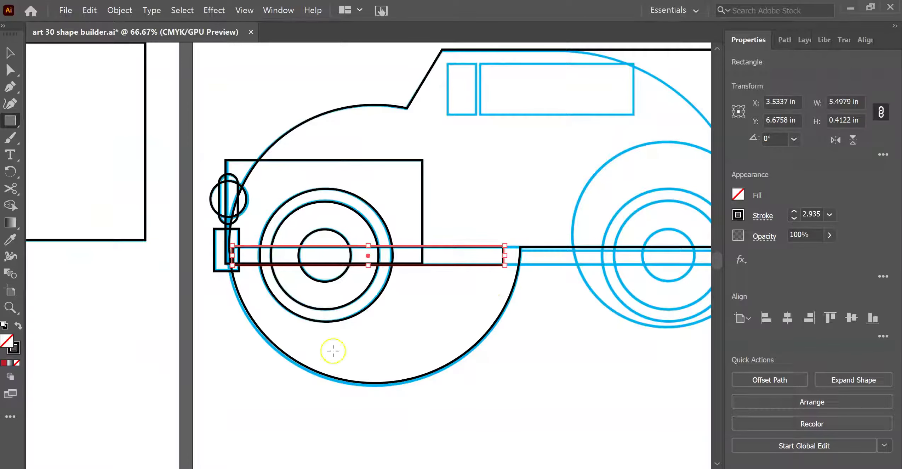
drag(683, 363, 632, 356)
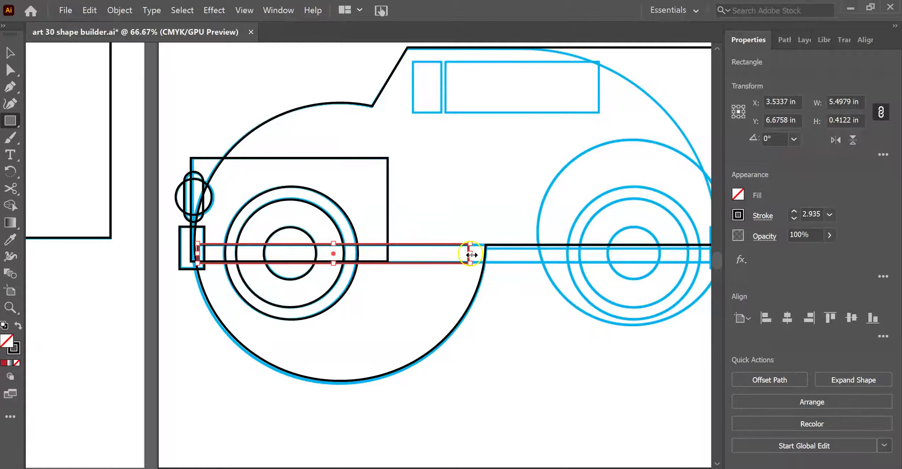
drag(471, 255, 650, 253)
drag(648, 385, 514, 387)
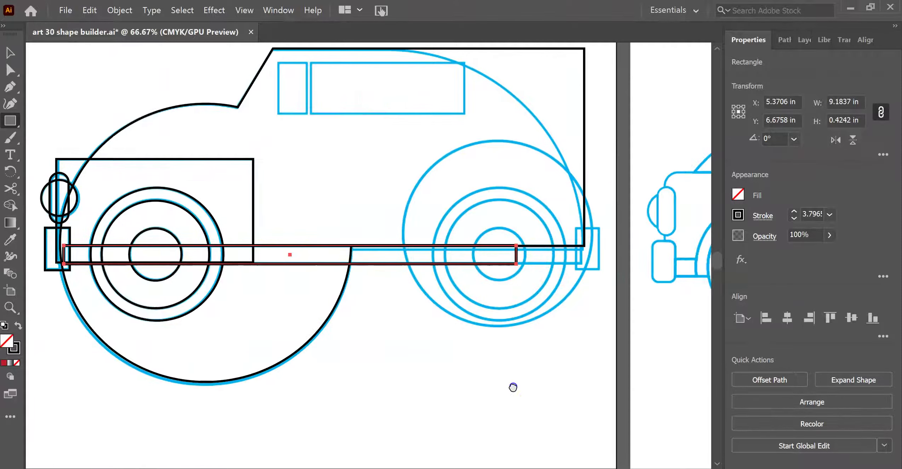
drag(516, 254, 582, 253)
click(10, 53)
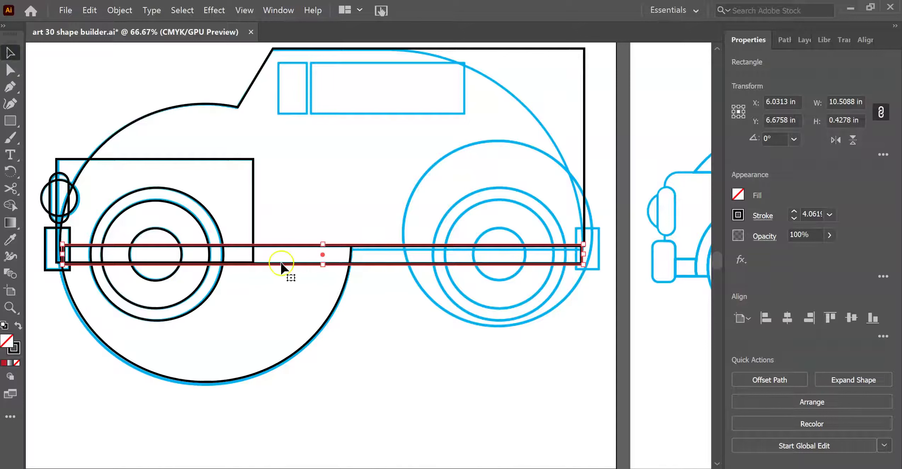
click(265, 319)
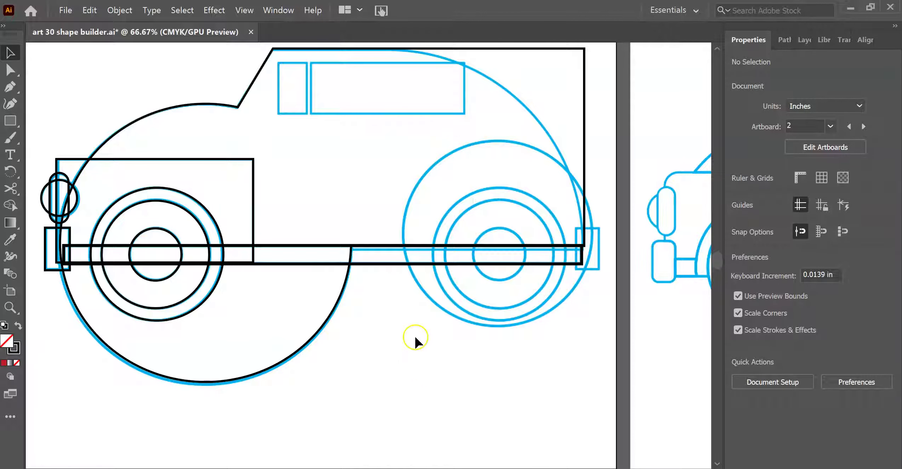
Step: Trace the narrow blue front window outline with a rectangle
mouse_move(400, 354)
mouse_down()
mouse_move(435, 336)
mouse_move(411, 338)
mouse_move(382, 361)
mouse_move(400, 370)
mouse_up()
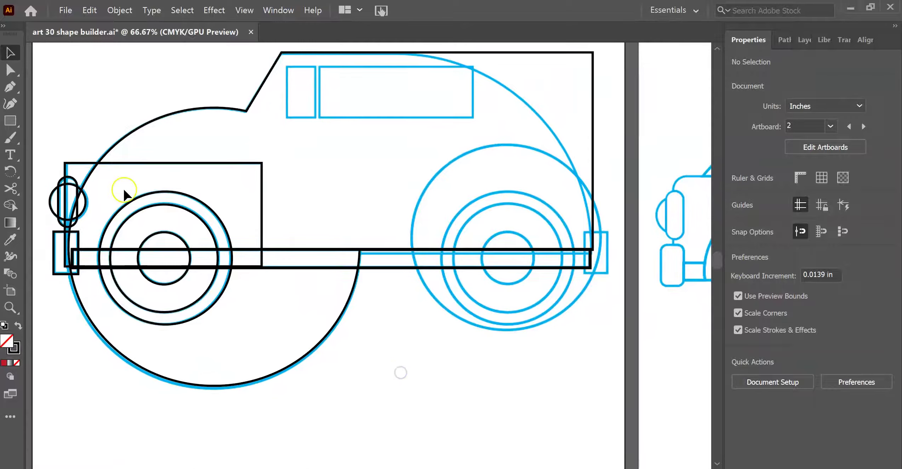
scroll(368, 240, up, 3)
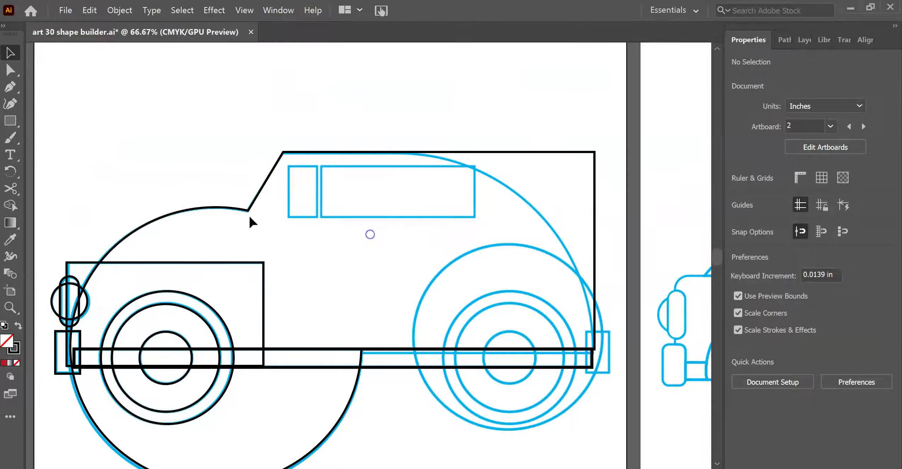
click(10, 120)
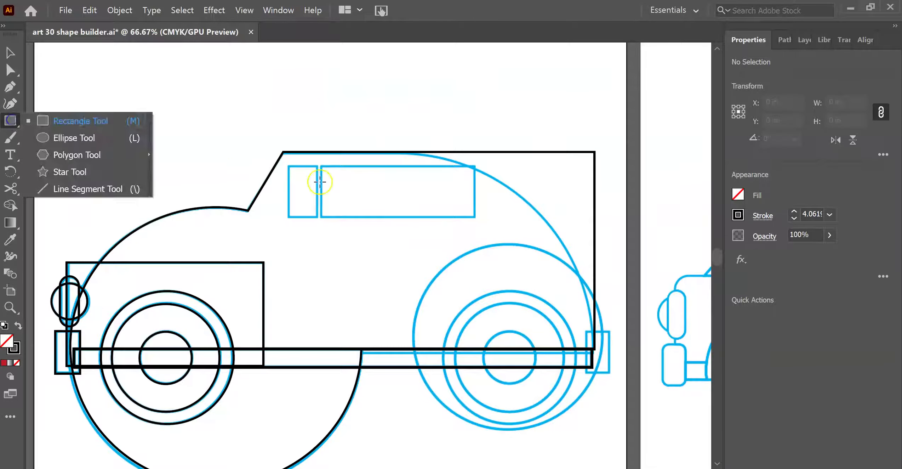
click(287, 161)
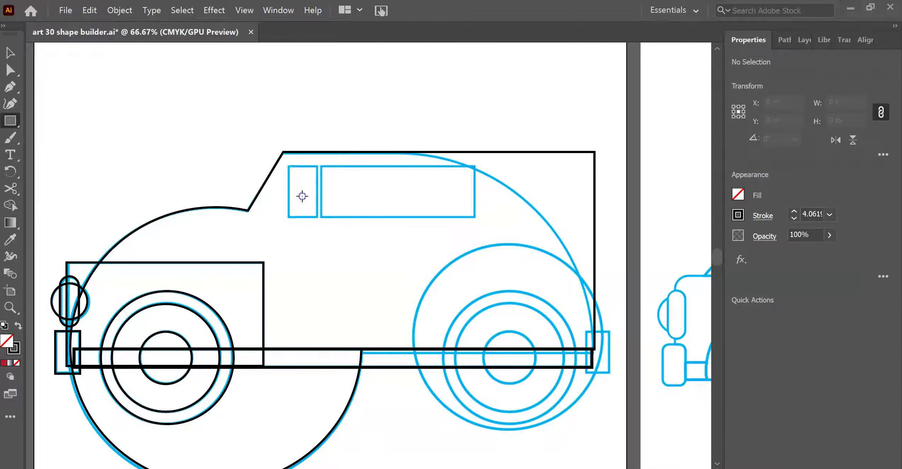
click(10, 53)
key(m)
drag(315, 207, 319, 217)
click(10, 53)
click(272, 102)
Step: Trace the wide blue side window outline behind the narrow window with a rectangle
drag(389, 111, 369, 81)
click(9, 307)
drag(333, 177, 399, 195)
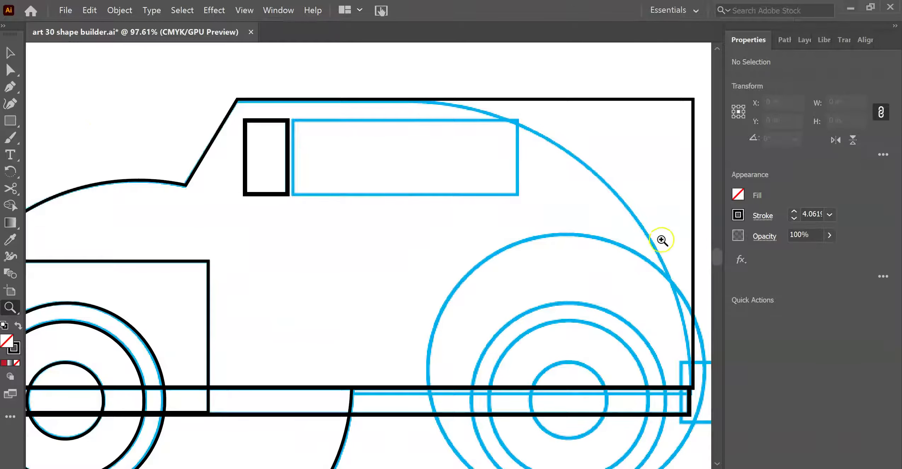
click(10, 121)
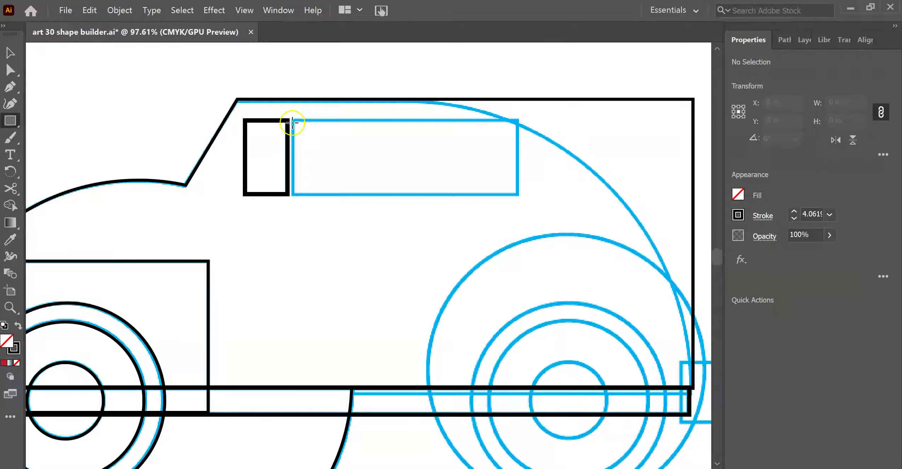
drag(292, 119, 518, 194)
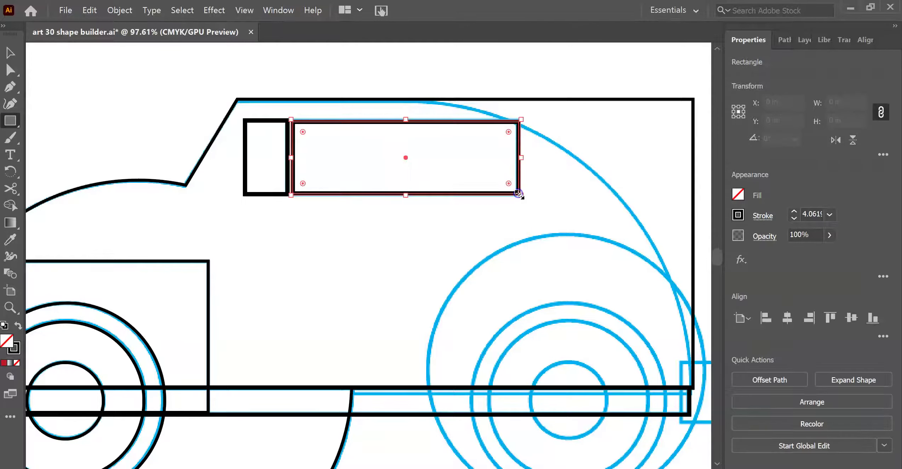
click(10, 54)
click(360, 59)
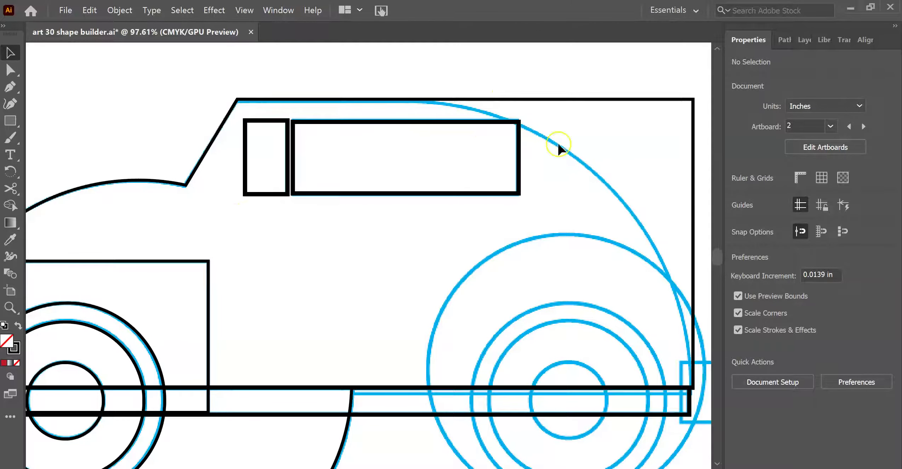
Step: Trace the blue inner circle of the rear wheel with a circle about 1.11 in across, drawn from its center
scroll(583, 248, down, 2)
scroll(583, 249, right, 3)
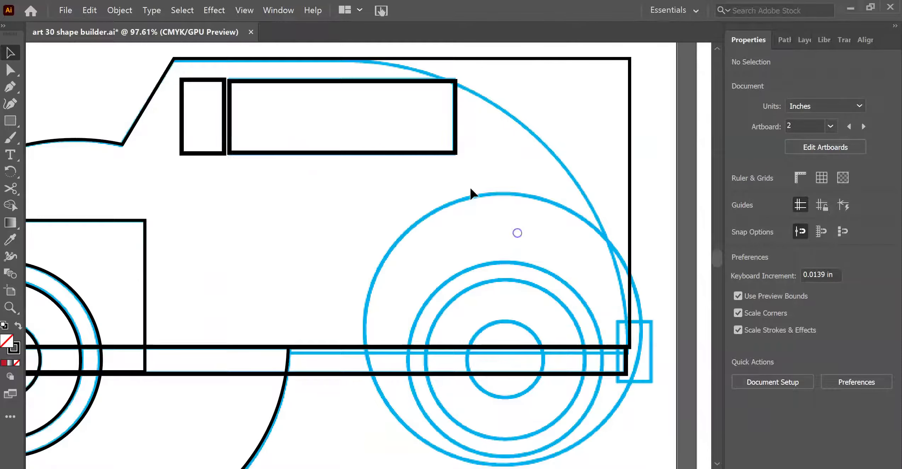
drag(475, 198, 306, 126)
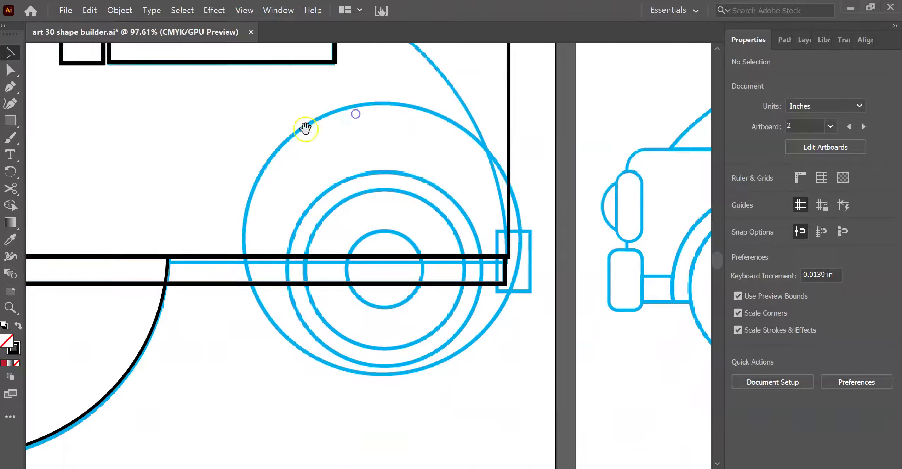
drag(10, 121, 60, 133)
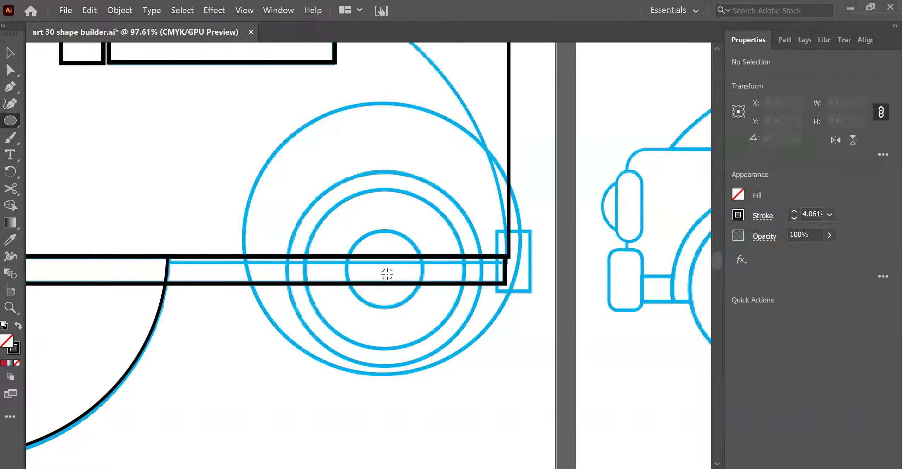
drag(384, 271, 422, 301)
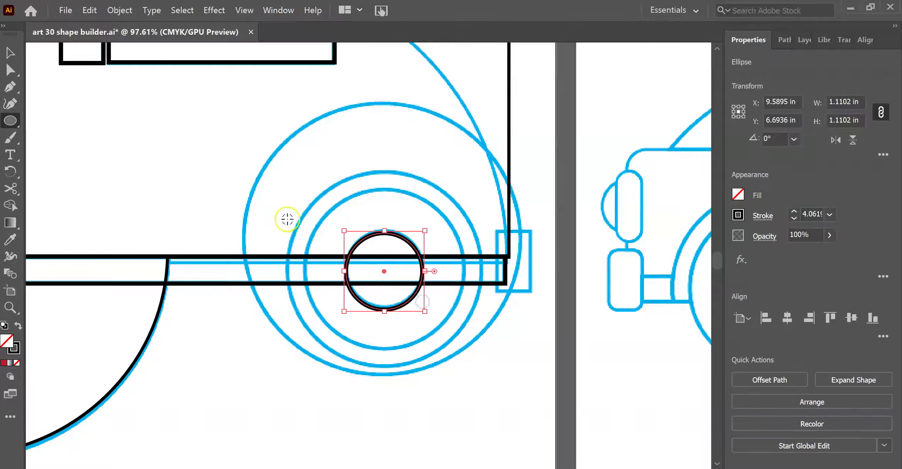
Step: Trace the blue middle circle of the rear wheel with a circle drawn from the wheel's center
click(10, 53)
click(129, 82)
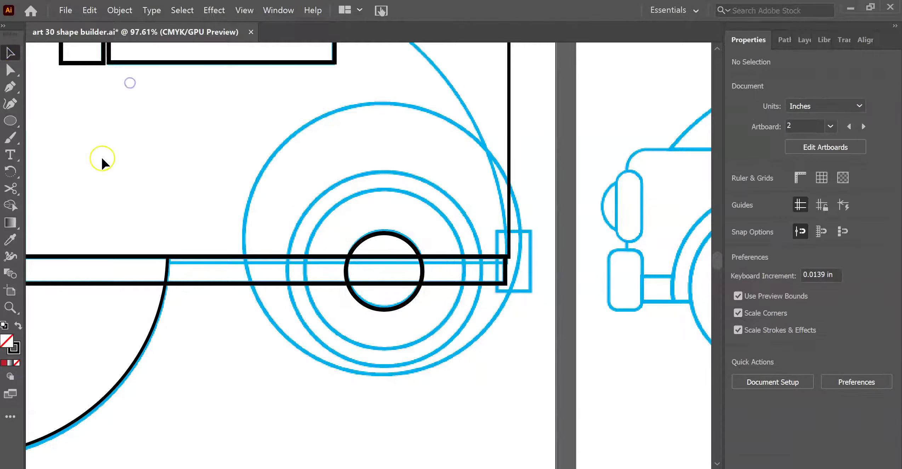
click(10, 121)
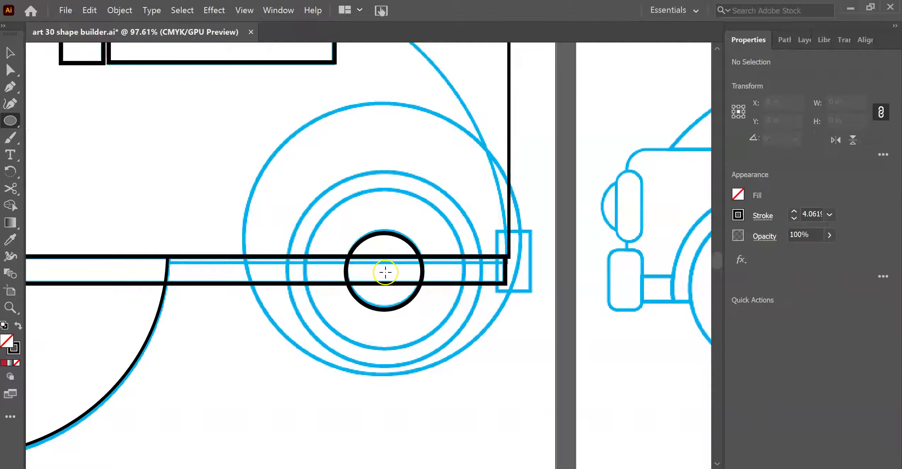
drag(385, 272, 466, 339)
key(v)
click(79, 85)
Step: Trace the blue outer circle of the rear wheel with a circle about 2.71 in across, drawn from the wheel's center
click(10, 121)
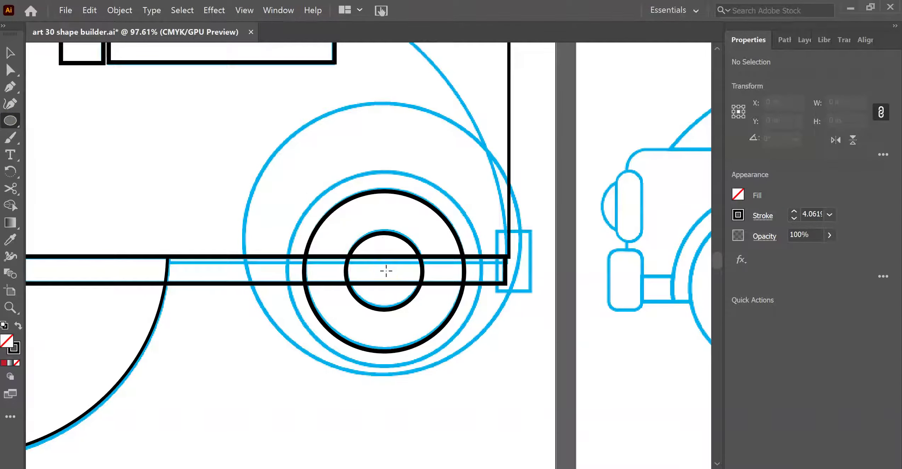
drag(384, 272, 479, 358)
key(v)
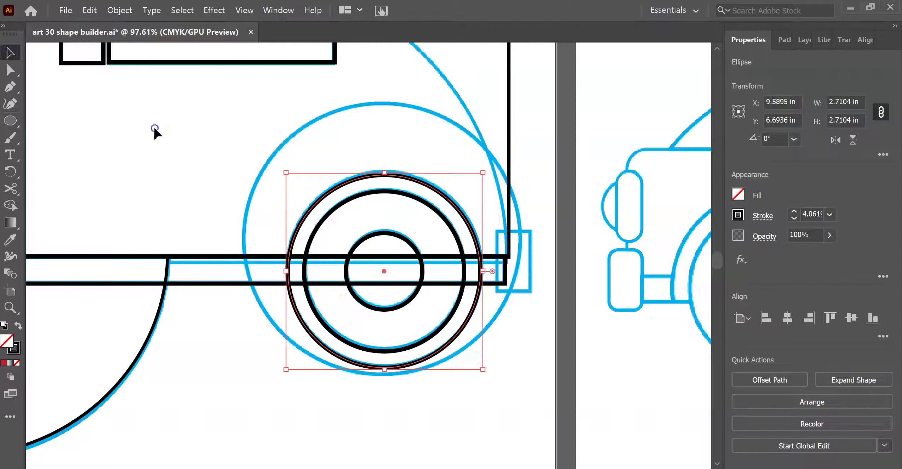
click(155, 128)
Step: Draw a circle about 3.73 in across from the rear wheel's center for the large rear fender outline
click(11, 122)
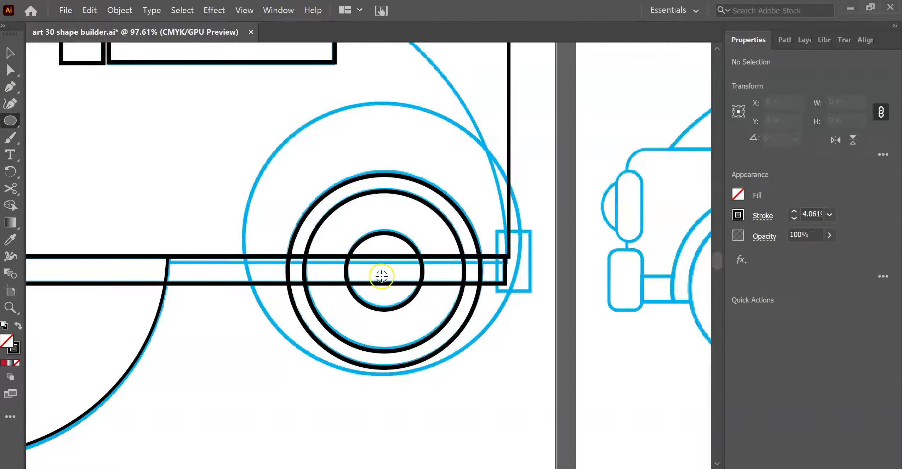
drag(381, 272, 513, 365)
click(16, 59)
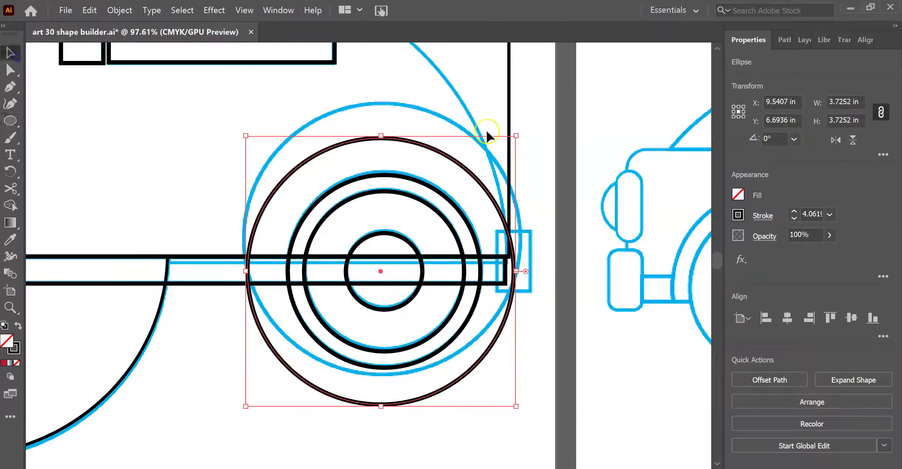
Step: Nudge the large fender circle up until its lower edge meets the bottom of the blue fender outline
key(Up)
key(Up)
key(Up)
key(Up)
key(Up)
key(Up)
key(Up)
key(Up)
key(Up)
key(Up)
key(Up)
key(Up)
key(Up)
key(Up)
key(Up)
key(Up)
key(Up)
key(Up)
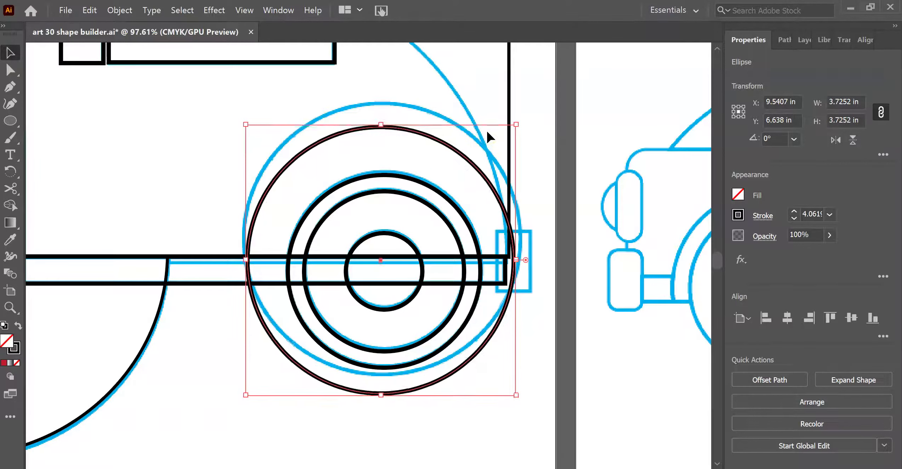
key(Up)
key(Up)
key(Up)
key(Up)
key(Up)
key(Up)
key(Up)
key(Up)
key(Up)
key(Up)
key(Up)
key(Up)
key(Up)
key(Up)
key(Up)
key(Up)
key(Up)
key(Up)
key(Up)
key(Up)
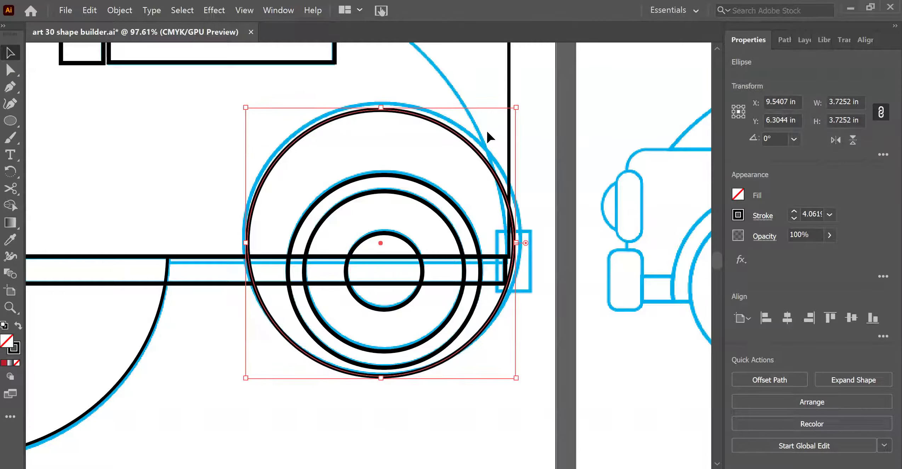
Step: Enlarge the fender circle to about 3.80 in across and shift it slightly rearward onto its blue outline
drag(244, 109, 240, 103)
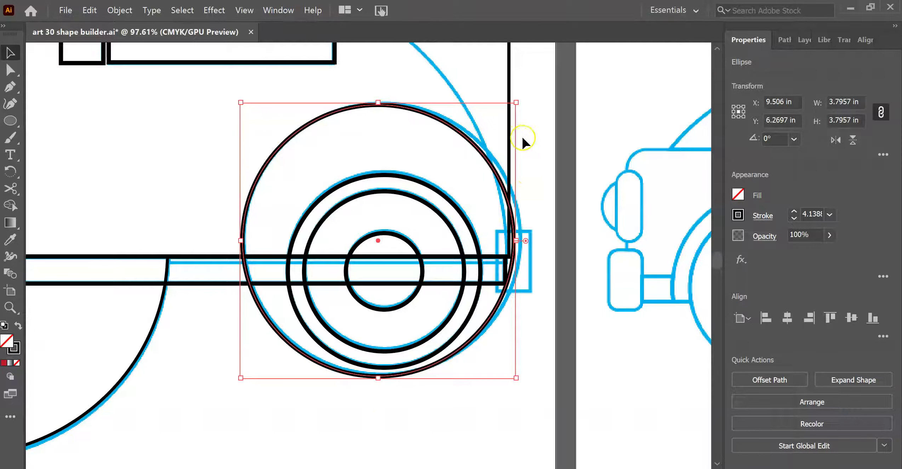
key(Right)
key(Right)
key(Right)
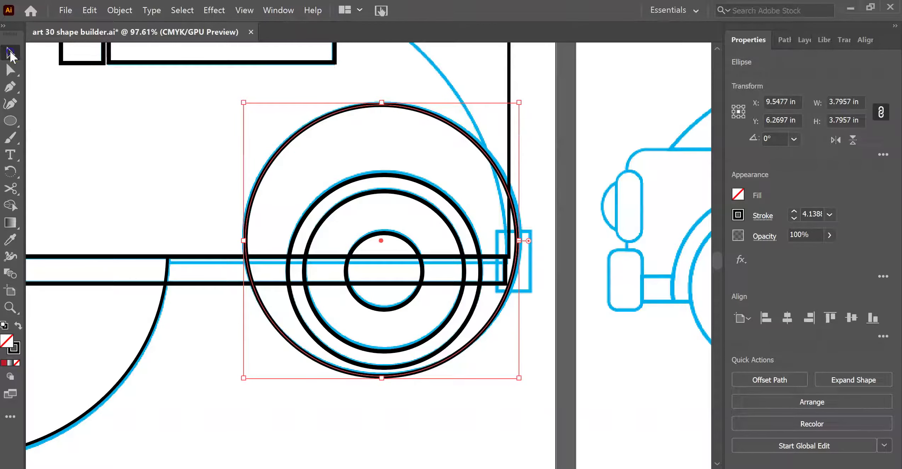
click(105, 101)
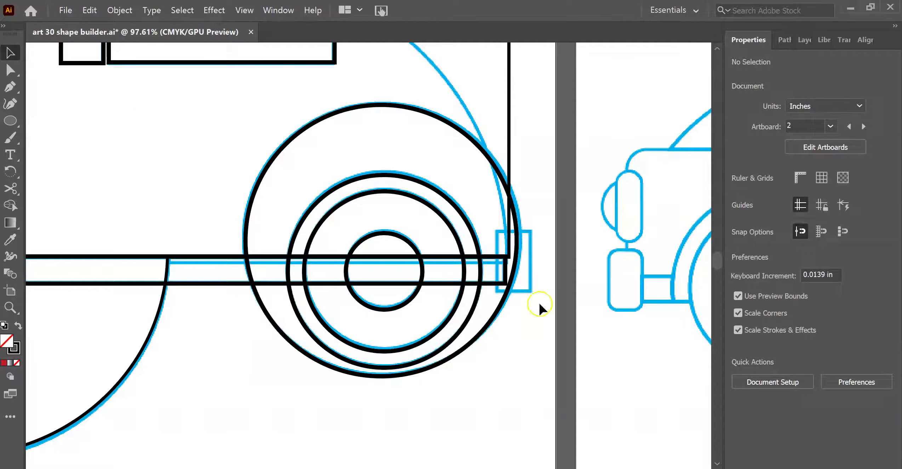
Step: Trace the blue rear bumper outline with a rectangle about 0.56 in wide and 0.91 in high
drag(10, 121, 36, 121)
drag(501, 230, 535, 289)
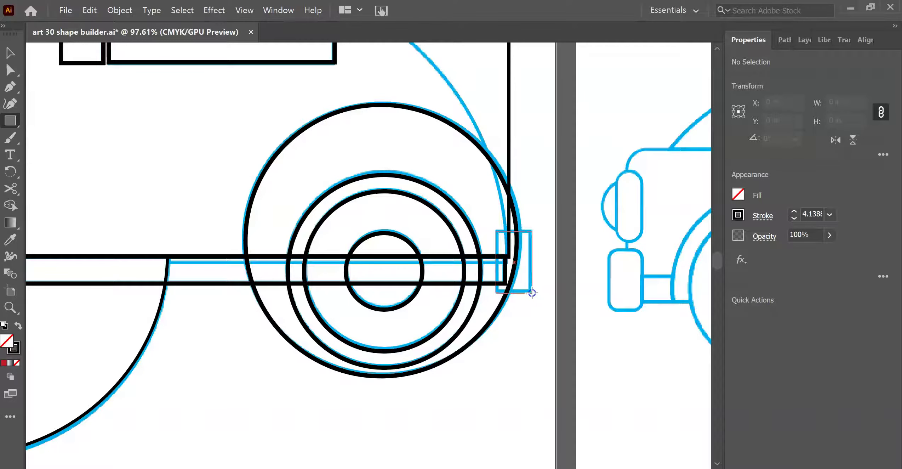
drag(532, 293, 535, 294)
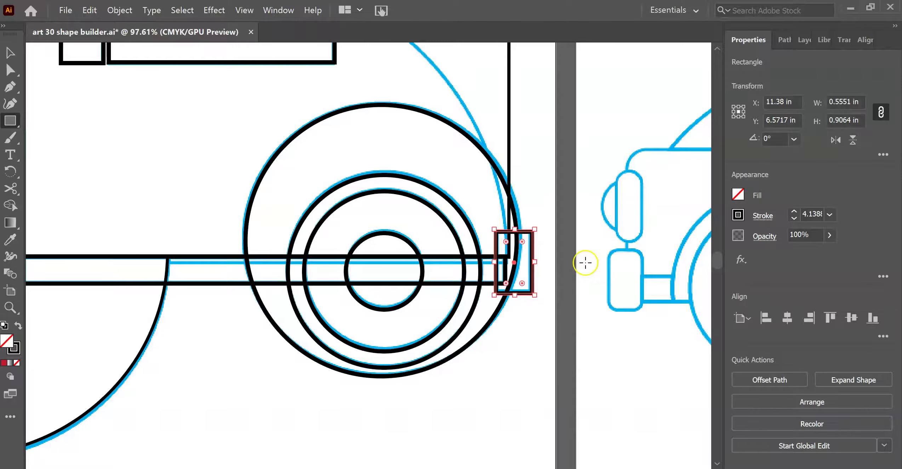
Step: Save the document with the fully traced car shapes
key(ctrl+minus)
key(ctrl+minus)
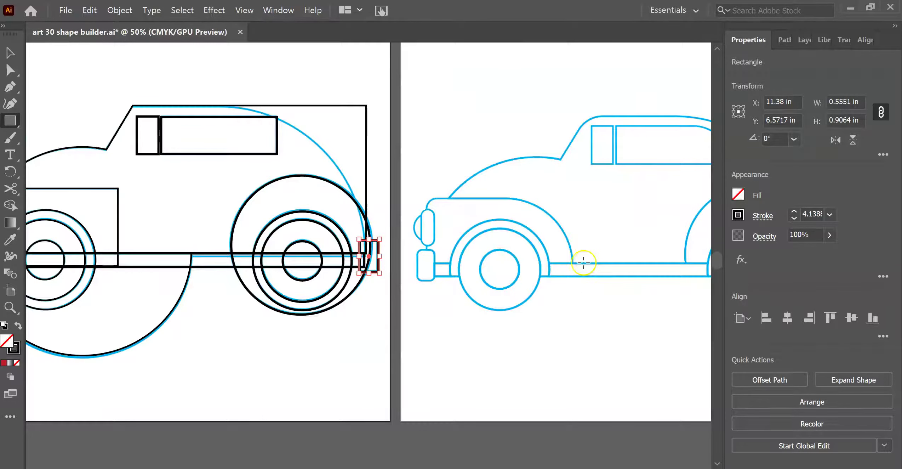
drag(386, 161, 516, 131)
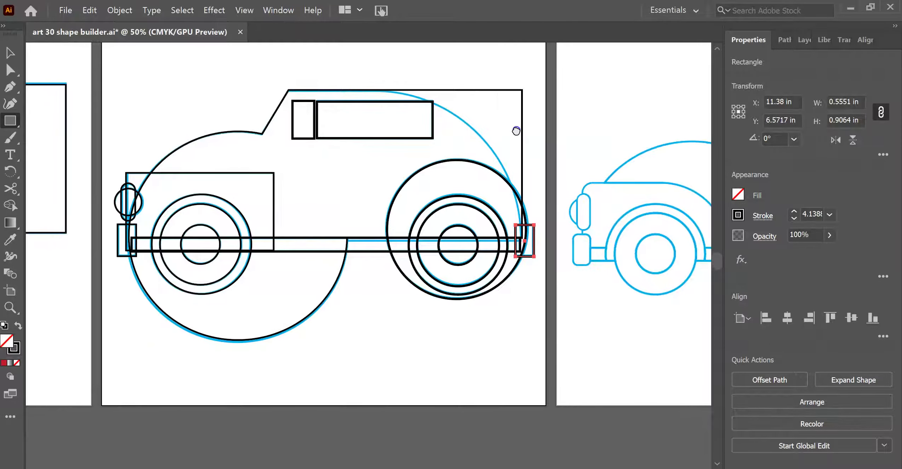
click(65, 10)
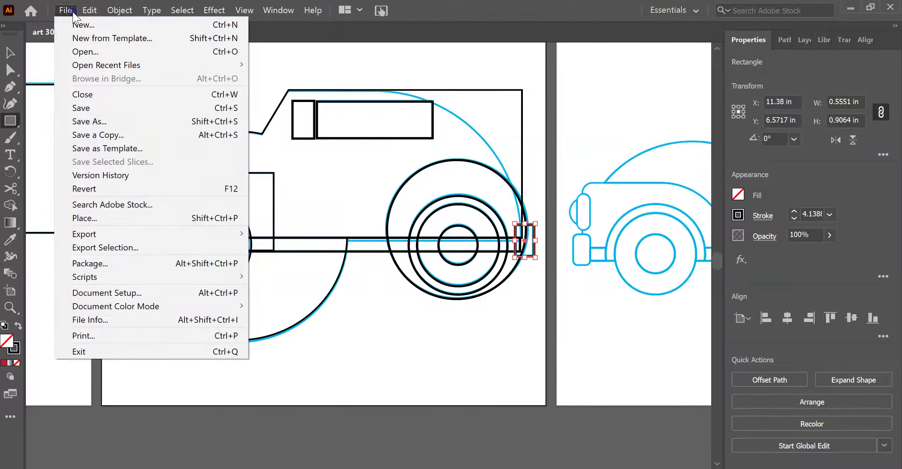
click(87, 108)
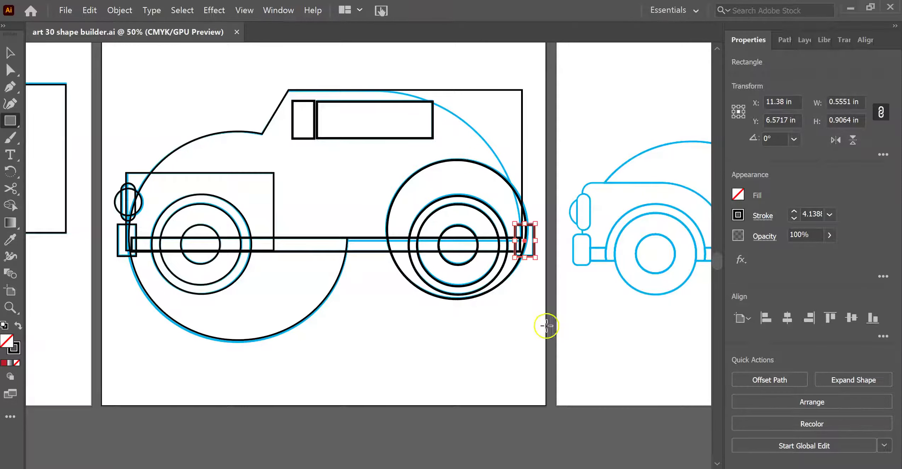
Step: Duplicate all the black car shapes and place the copy over the blue car template on the next artboard
drag(548, 322, 520, 312)
key(v)
drag(74, 68, 516, 385)
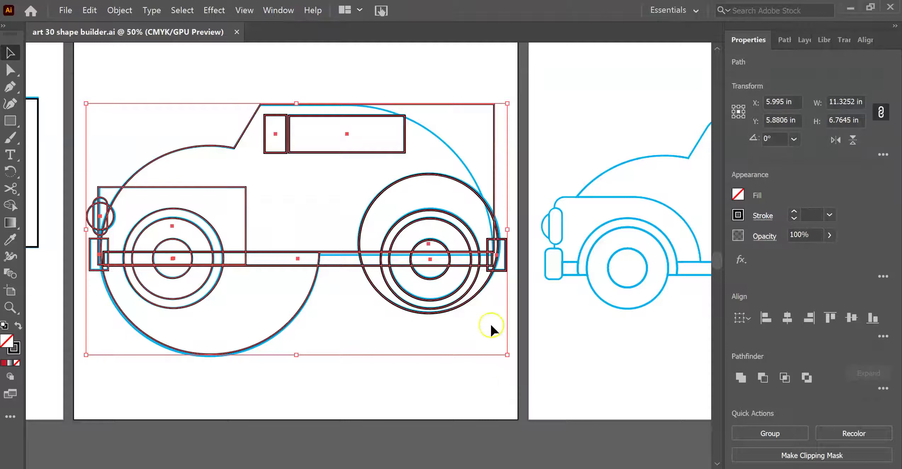
drag(473, 306, 676, 306)
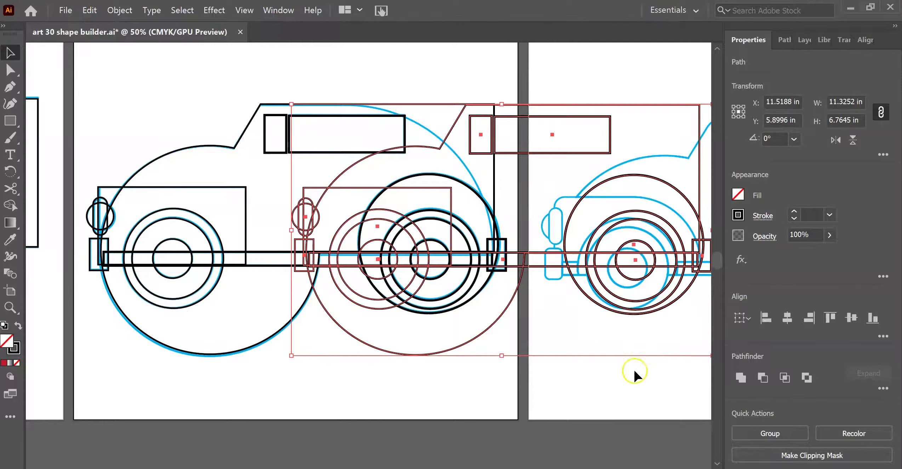
drag(631, 380, 343, 379)
drag(405, 116, 662, 127)
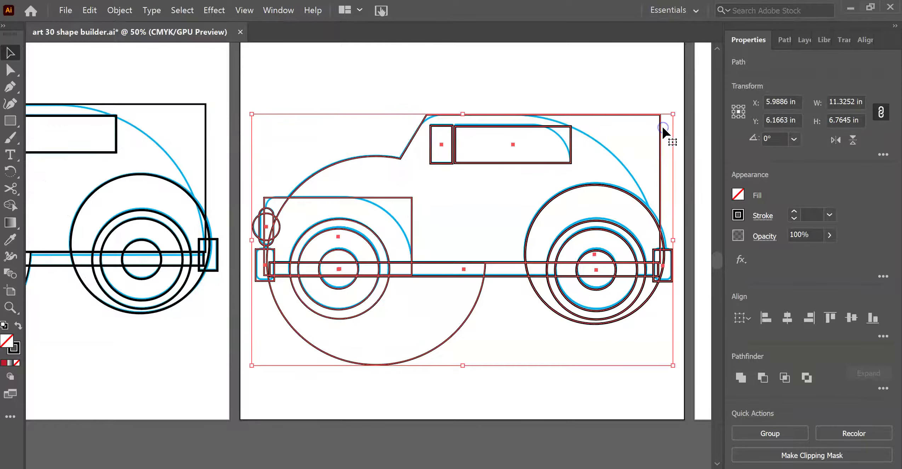
Step: Shift the copied car shapes slightly so the windows and wheels line up with the blue template
key(ctrl+equal)
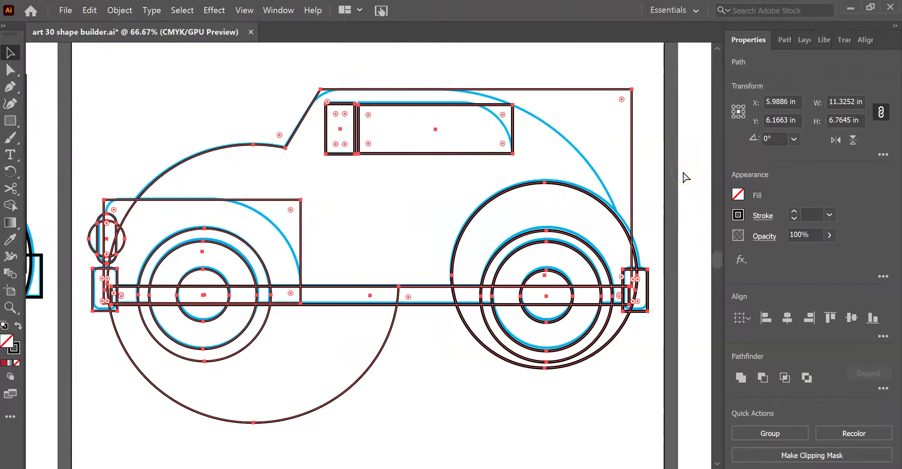
key(ctrl+equal)
scroll(692, 178, up, 3)
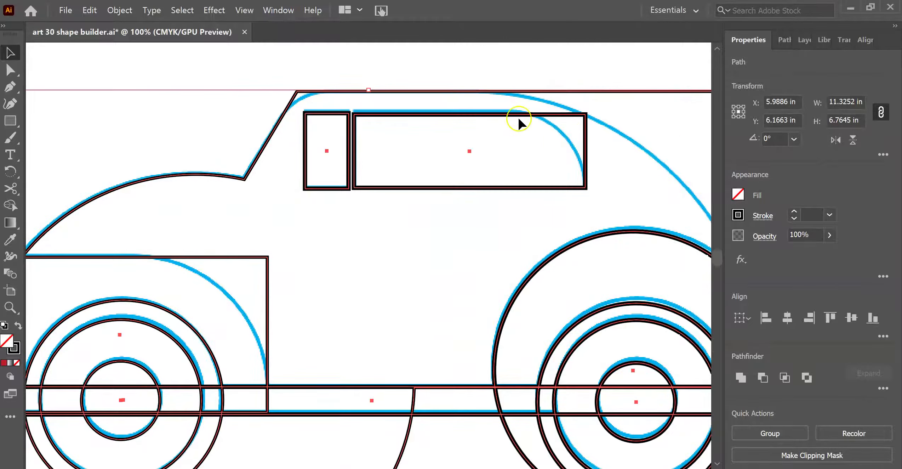
drag(485, 119, 483, 116)
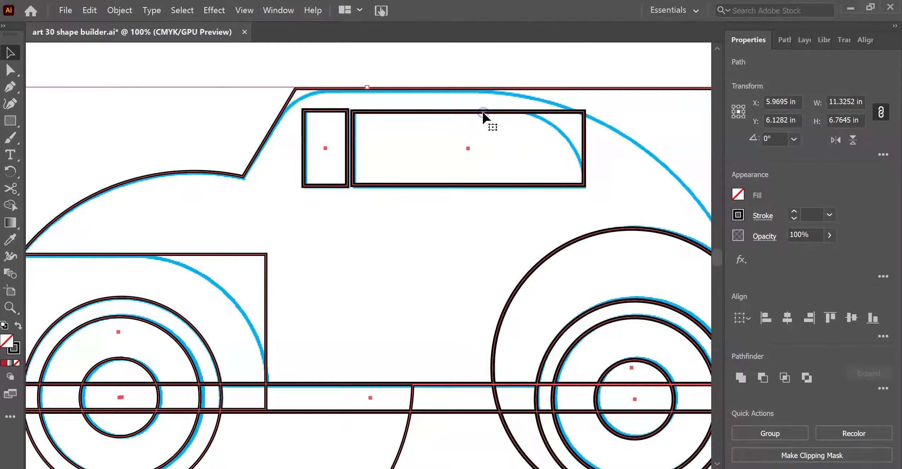
Step: Try to round the copied body's upper rear corner along the blue roof curve
scroll(412, 259, down, 3)
drag(396, 213, 372, 287)
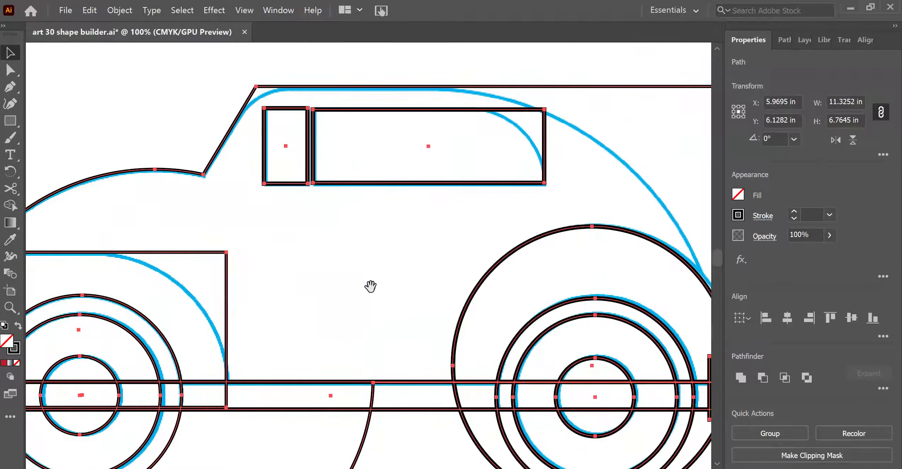
drag(566, 217, 485, 222)
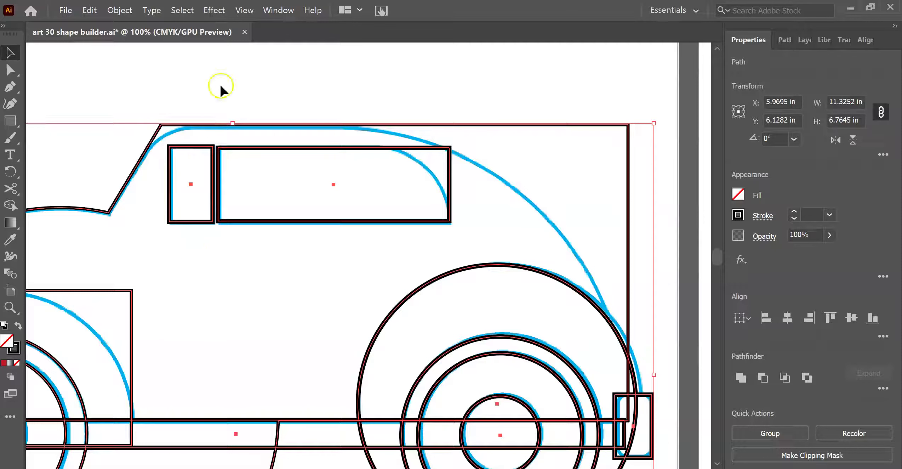
drag(433, 107, 463, 85)
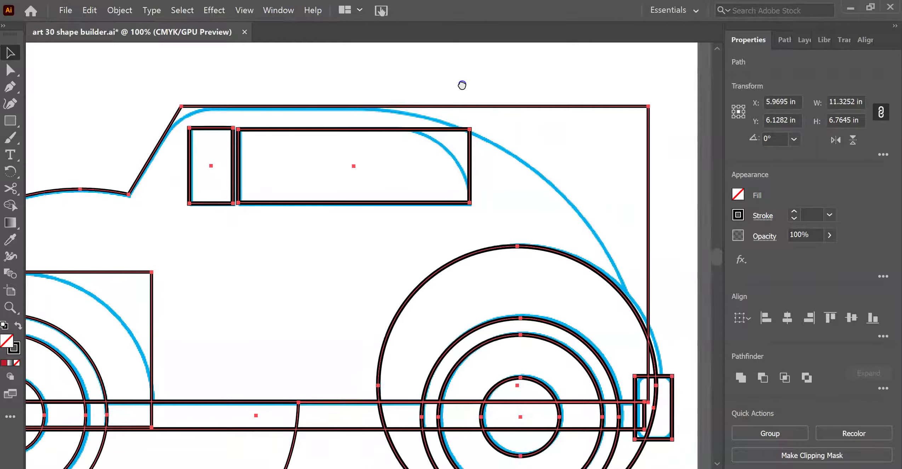
click(10, 71)
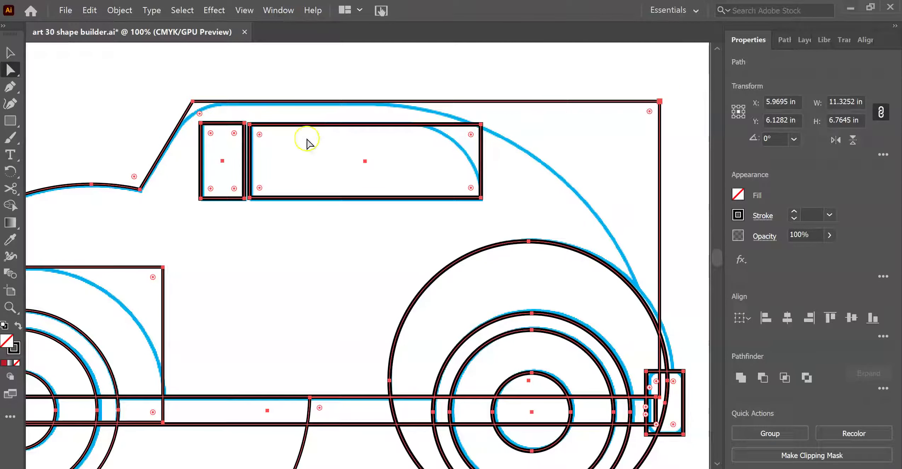
click(654, 111)
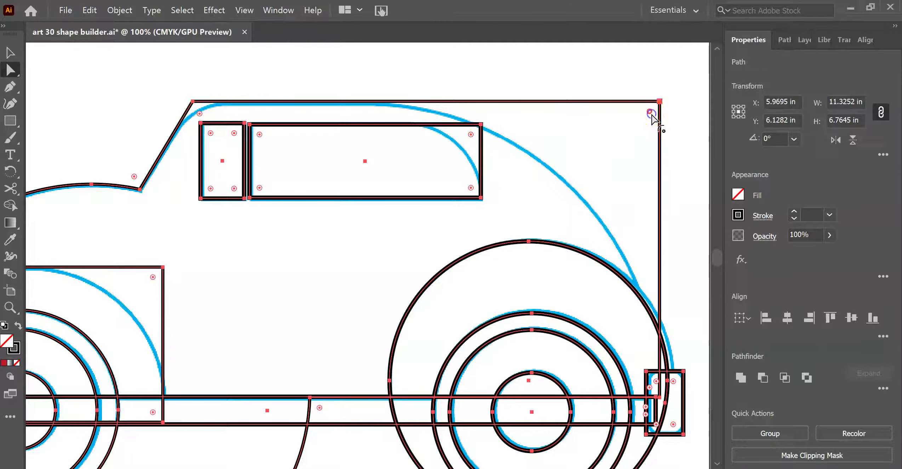
drag(649, 112, 197, 294)
click(193, 101)
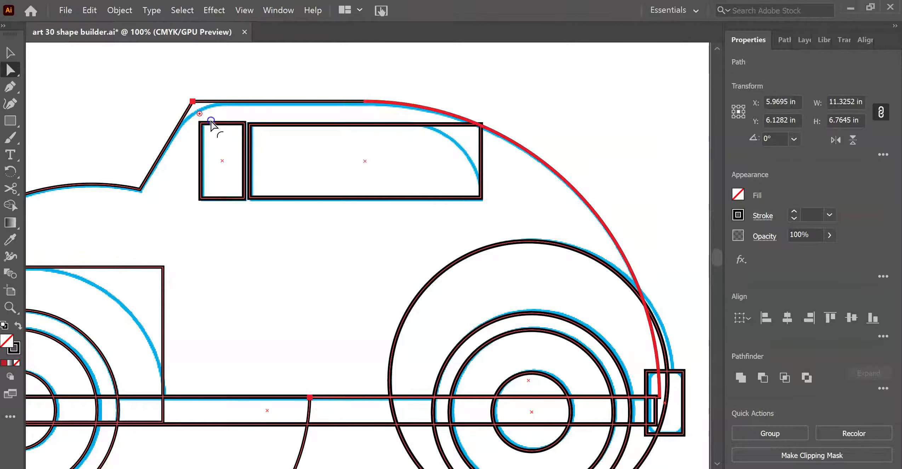
click(199, 117)
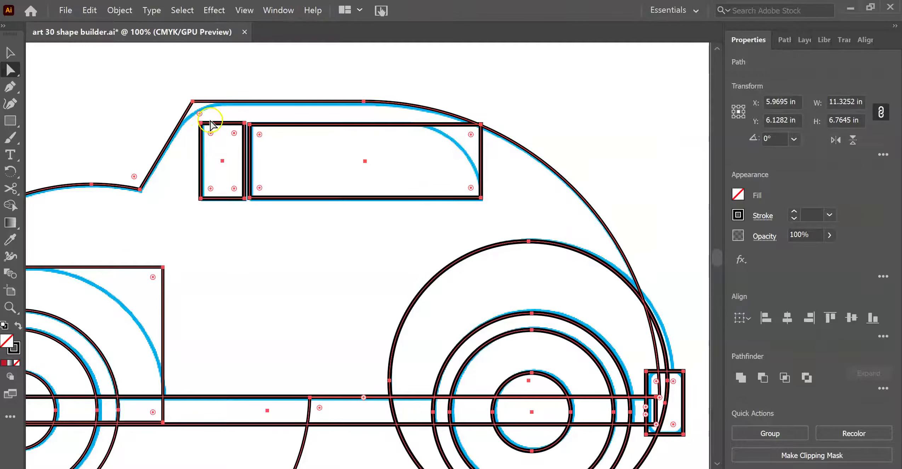
click(572, 181)
key(ctrl+z)
key(ctrl+z)
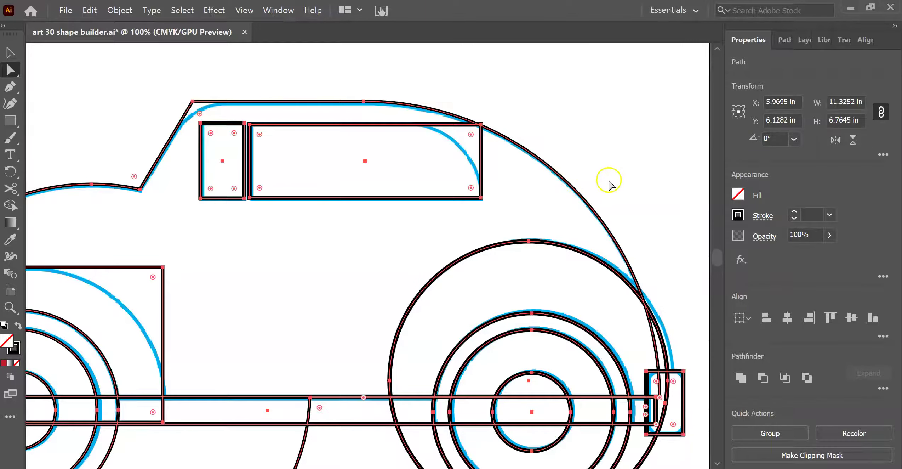
Step: Round the copied body's front roof corner slightly and its upper rear corner fully to follow the blue outline
click(202, 116)
click(200, 112)
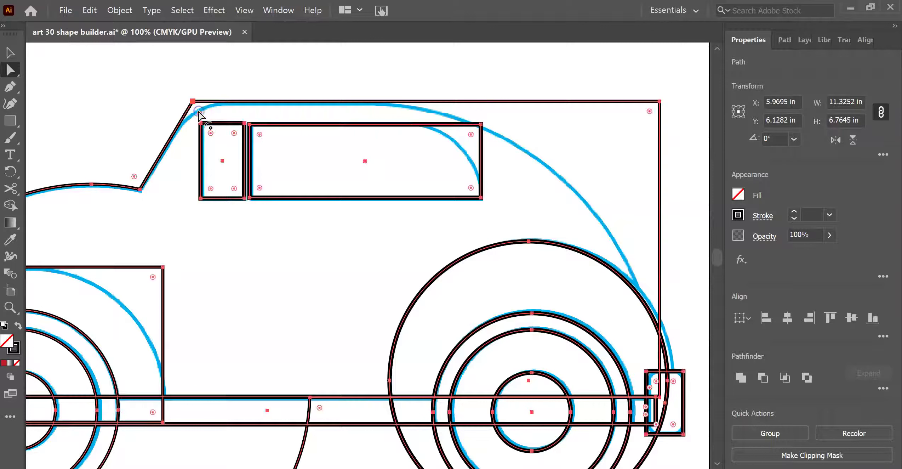
click(200, 114)
drag(241, 141, 268, 151)
click(655, 115)
drag(649, 111, 141, 220)
Step: Round the wide side window's upper rear corner to match the blue window curve
click(474, 137)
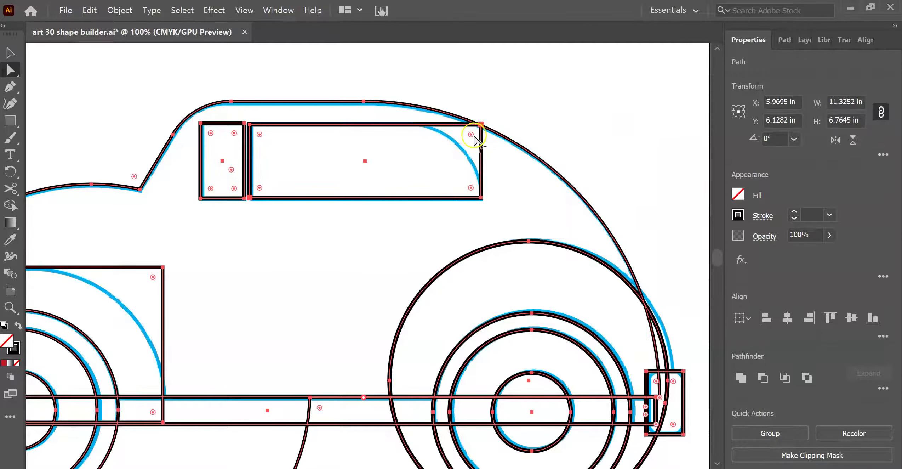
drag(473, 137, 344, 183)
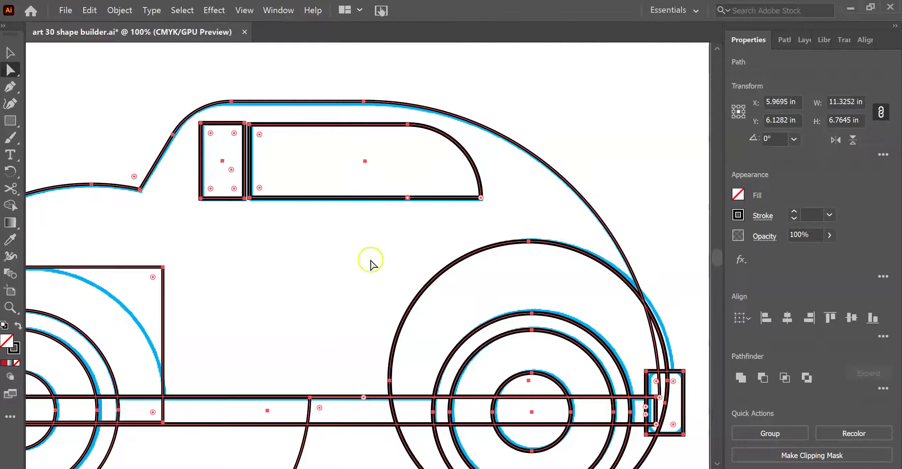
key(space)
drag(367, 263, 493, 173)
mouse_move(379, 188)
mouse_down()
mouse_move(572, 147)
mouse_move(533, 222)
mouse_move(568, 175)
mouse_up()
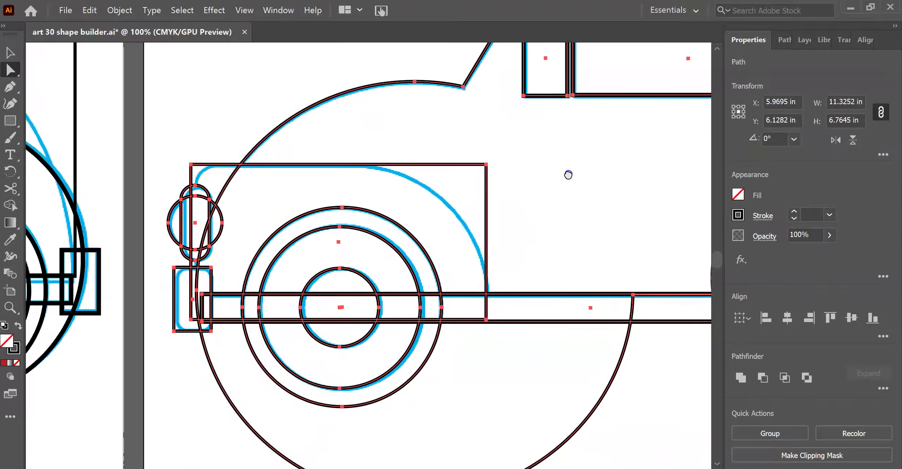
Step: Round the front fender rectangle's upper front corner slightly and its upper rear corner broadly to follow the blue outline
click(201, 174)
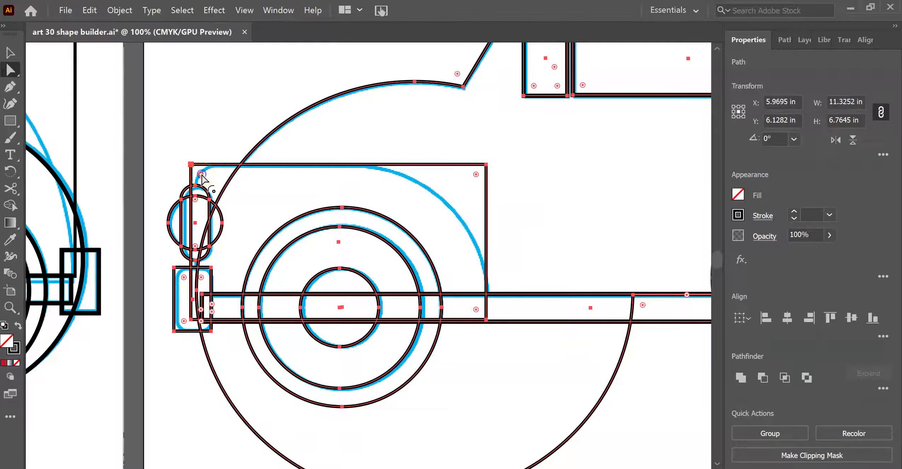
drag(202, 175, 227, 190)
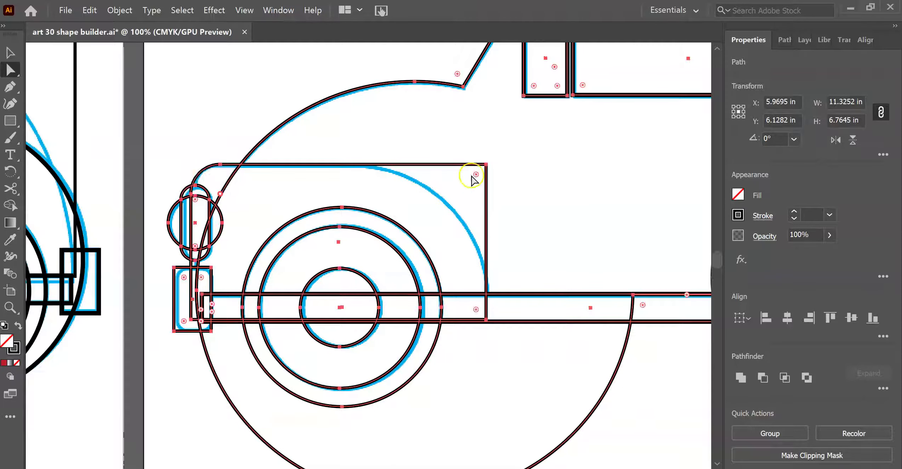
drag(476, 175, 269, 221)
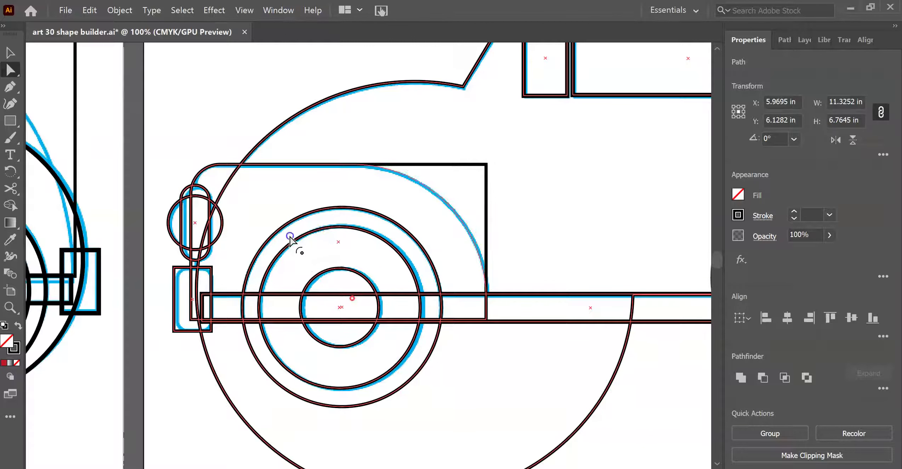
scroll(509, 190, down, 4)
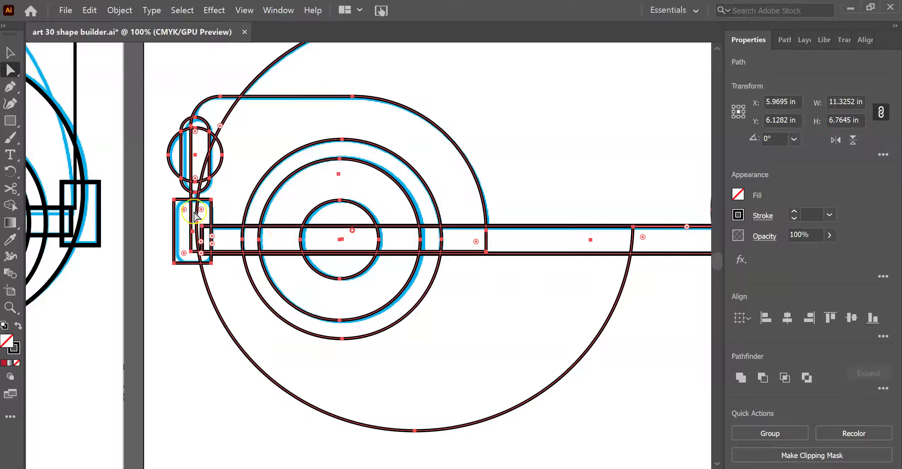
click(10, 52)
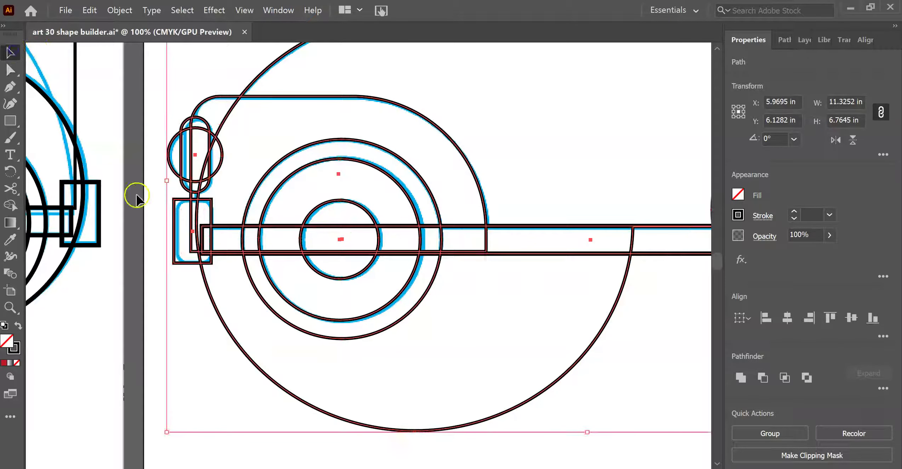
click(178, 220)
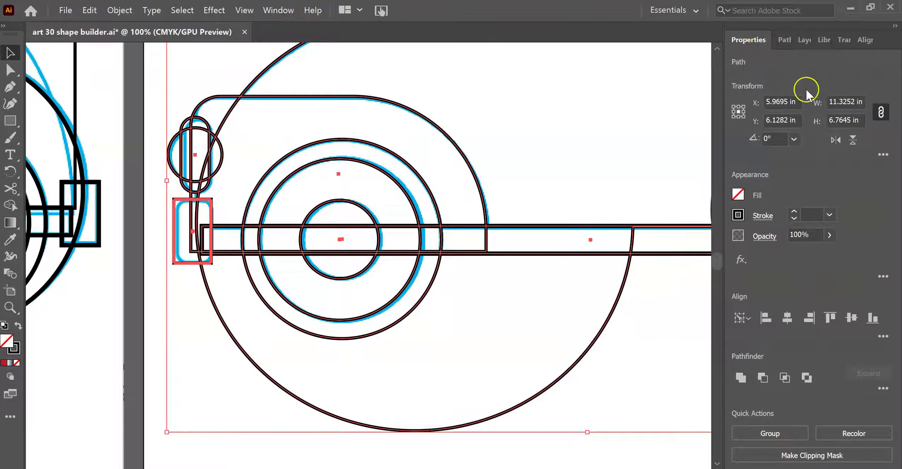
click(883, 155)
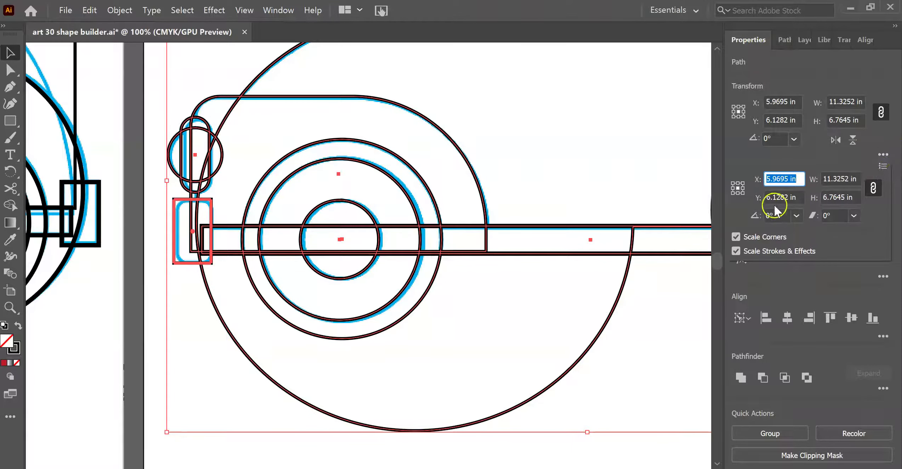
click(894, 134)
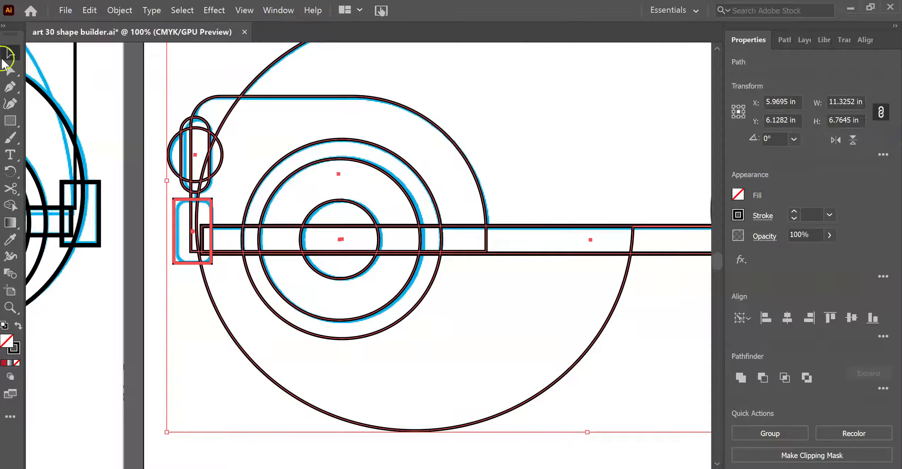
Step: Set all four corner radii of the front bumper rectangle to 0.125 in
click(165, 205)
click(176, 212)
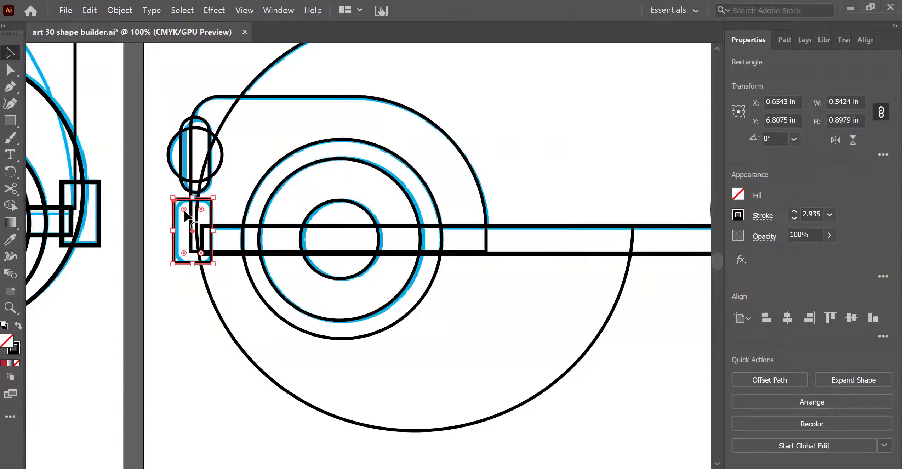
click(885, 154)
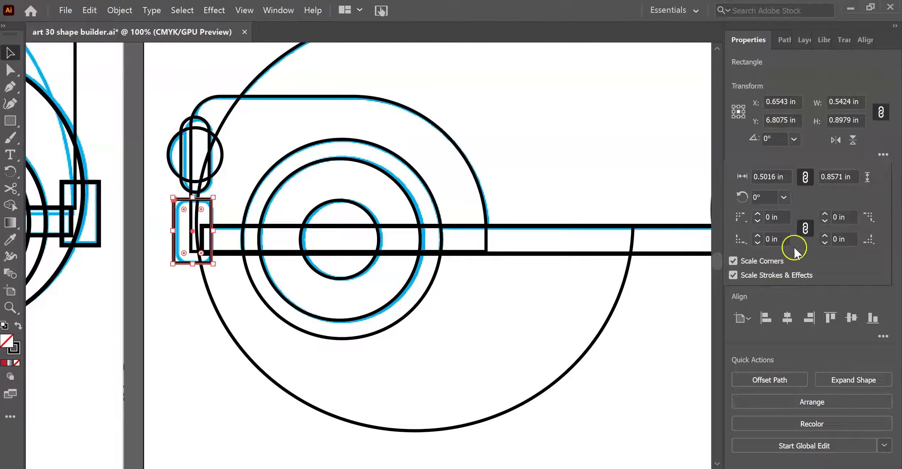
click(757, 214)
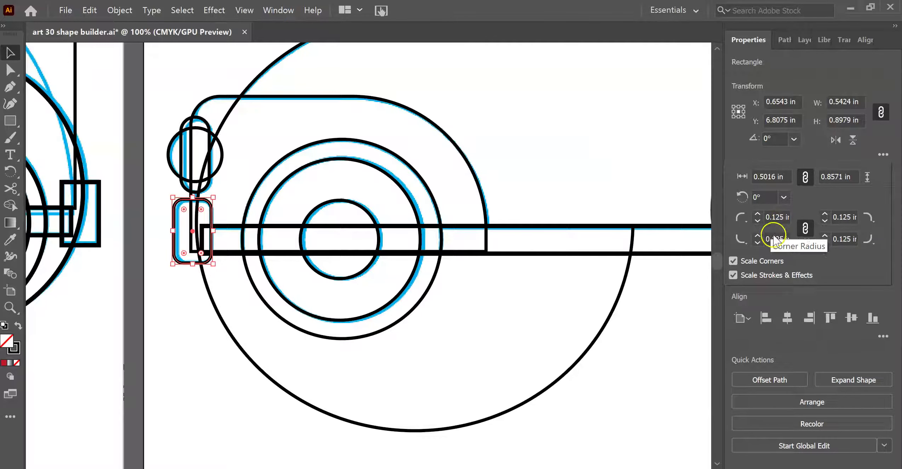
Step: Round all four corners of the rear bumper rectangle slightly to match the blue template
drag(641, 316, 374, 309)
drag(608, 332, 384, 331)
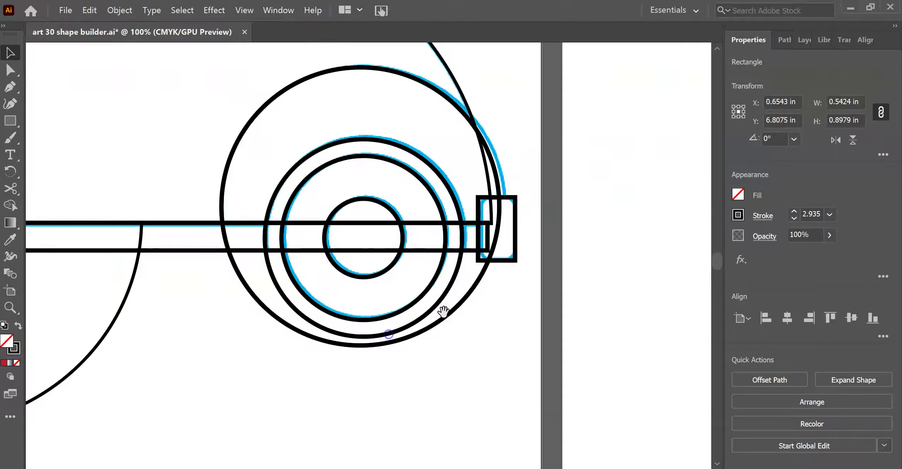
click(514, 214)
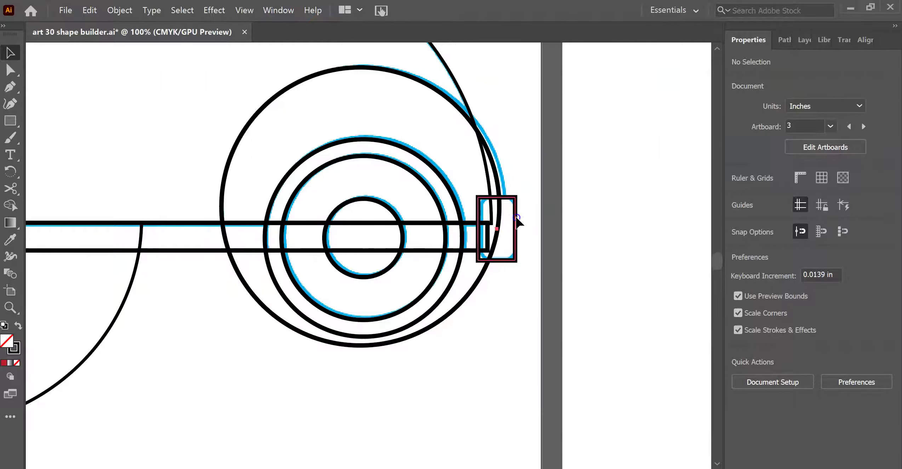
click(515, 223)
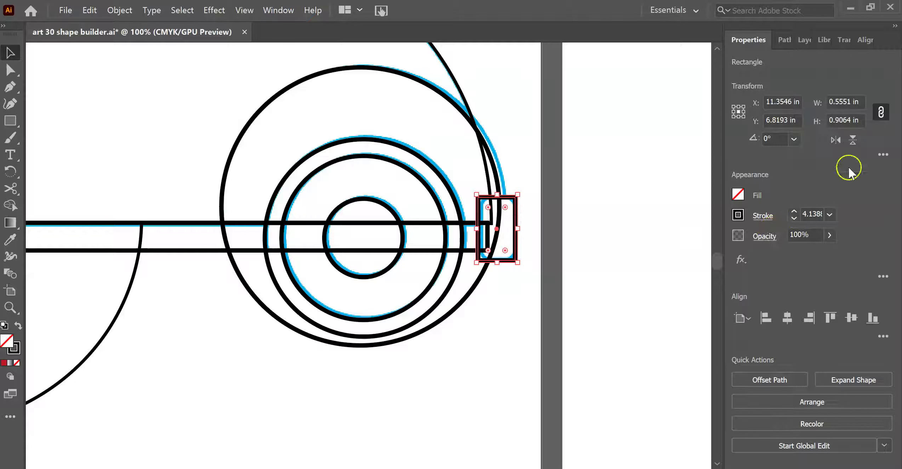
click(882, 155)
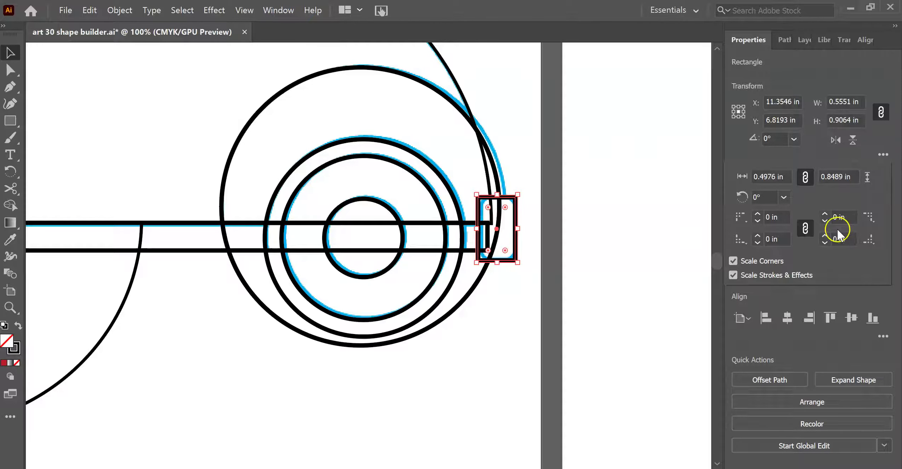
click(824, 214)
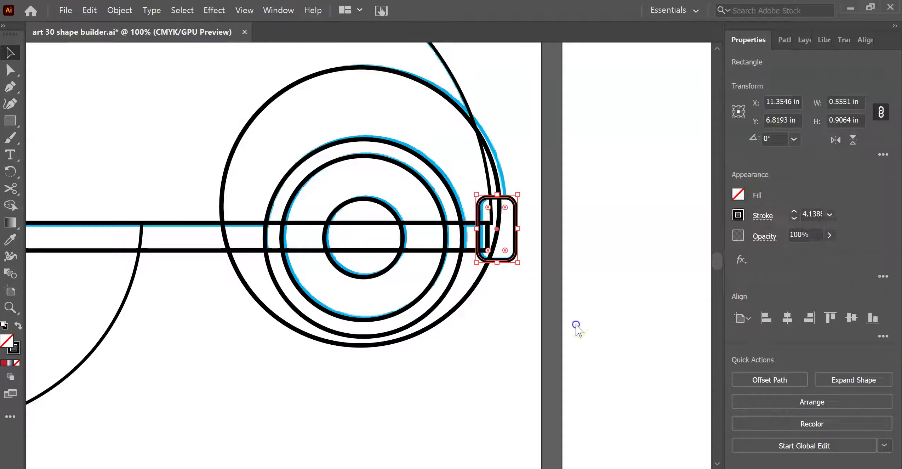
click(544, 330)
Step: Give all the car shapes on this artboard a uniform 3 pt stroke
drag(468, 343, 641, 324)
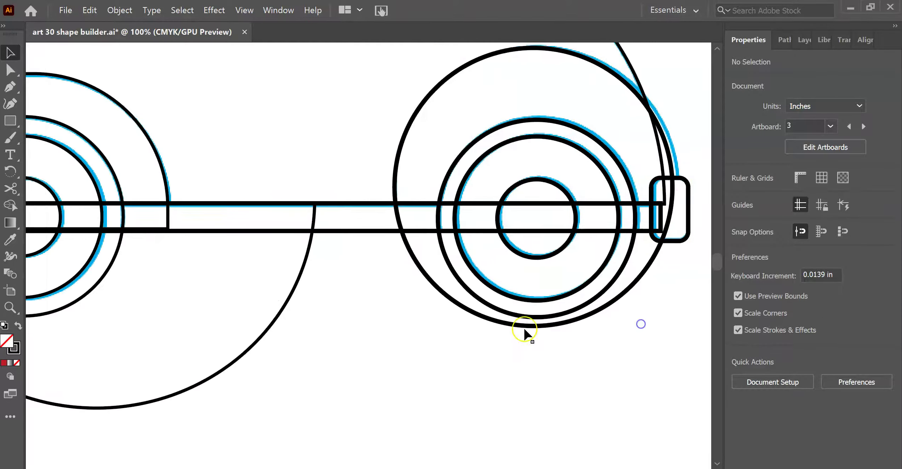
key(ctrl+minus)
key(ctrl+minus)
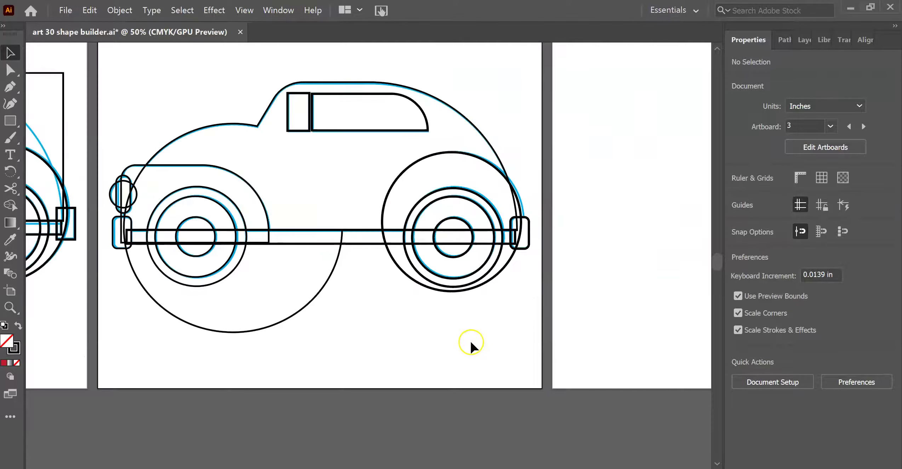
drag(470, 341, 528, 362)
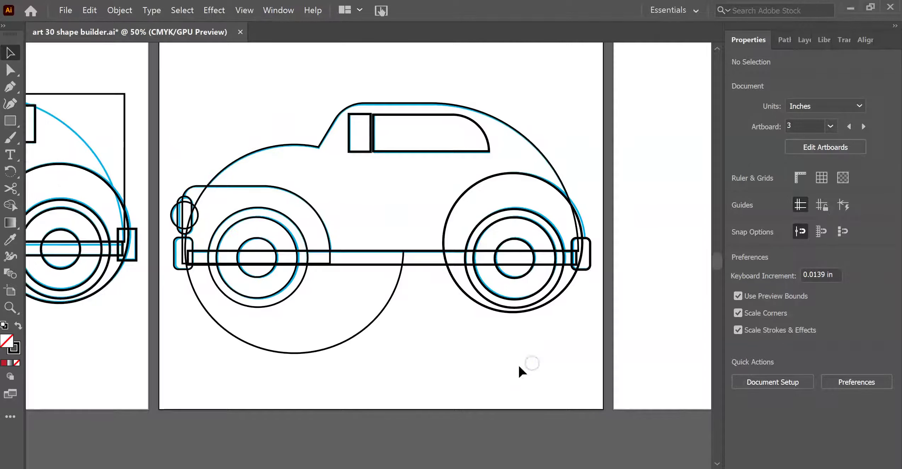
drag(168, 80, 606, 377)
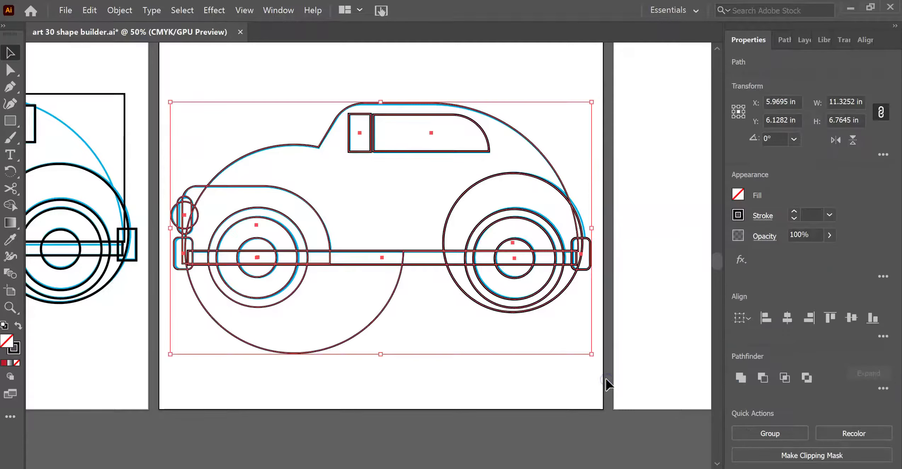
click(798, 212)
click(799, 211)
click(798, 211)
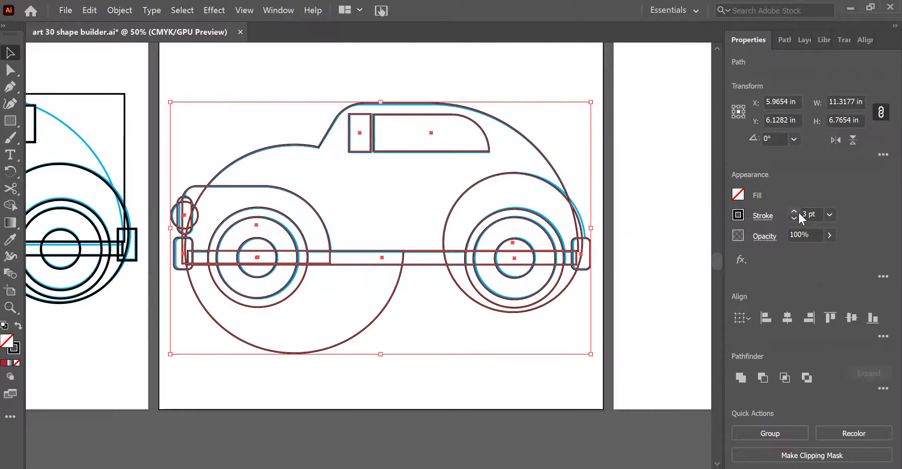
click(659, 163)
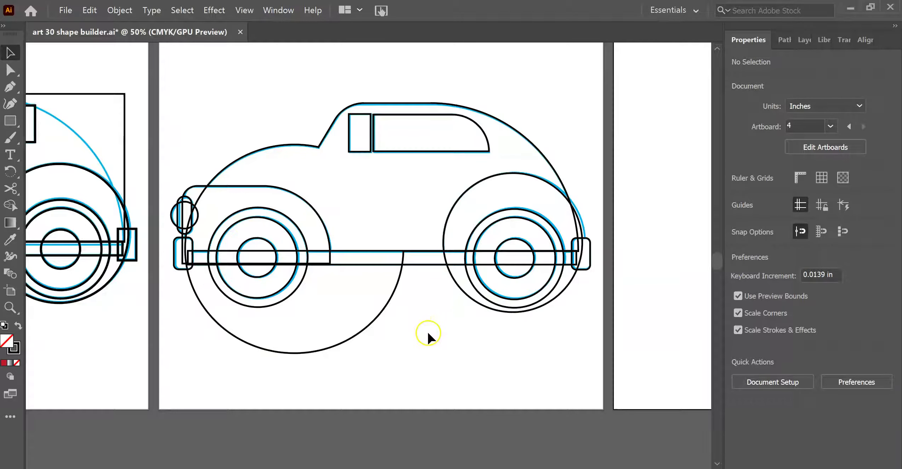
Step: Examine the overlapping car shapes around the wheels, fenders and running board
drag(414, 361, 420, 330)
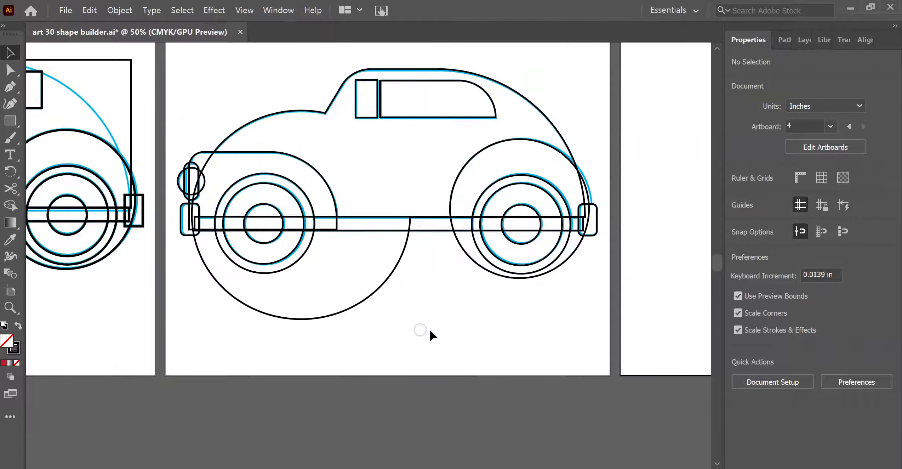
key(ctrl+plus)
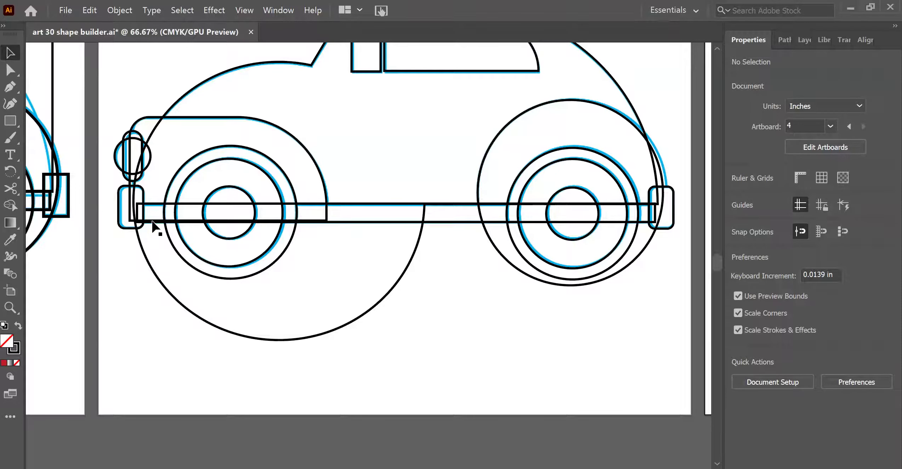
click(386, 299)
drag(538, 329, 529, 374)
mouse_move(445, 375)
mouse_down()
mouse_move(419, 385)
mouse_move(437, 376)
mouse_up()
key(ctrl+minus)
key(ctrl+minus)
key(ctrl+minus)
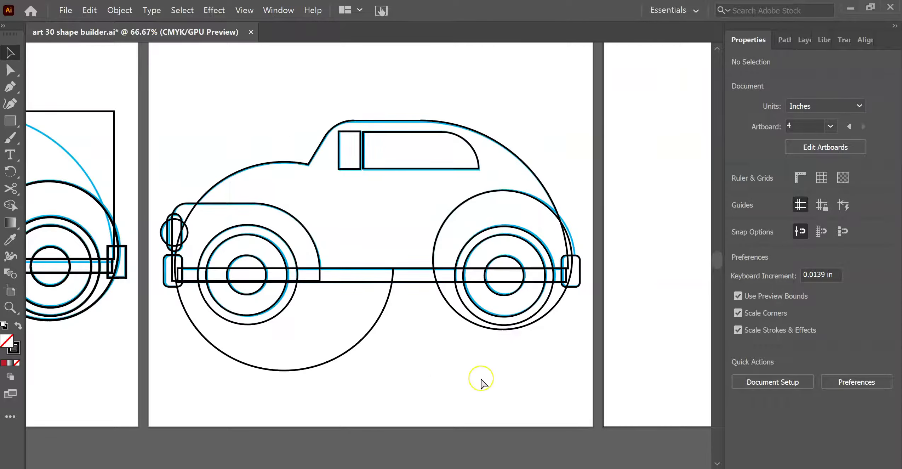
Step: Move the red reference car image onto the third artboard, directly above the outlined car
drag(445, 111, 613, 278)
drag(490, 138, 605, 247)
drag(640, 281, 360, 122)
click(512, 227)
key(ctrl+=)
key(ctrl+=)
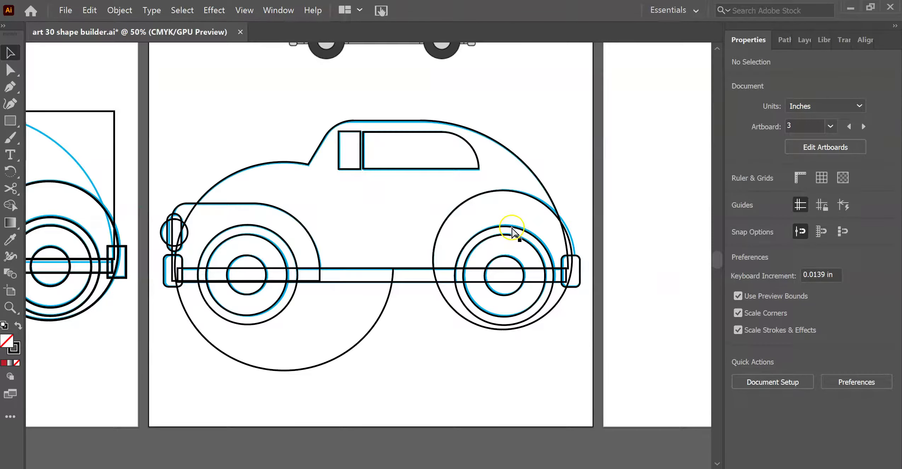
key(space)
drag(540, 139, 560, 217)
drag(423, 117, 431, 147)
click(89, 10)
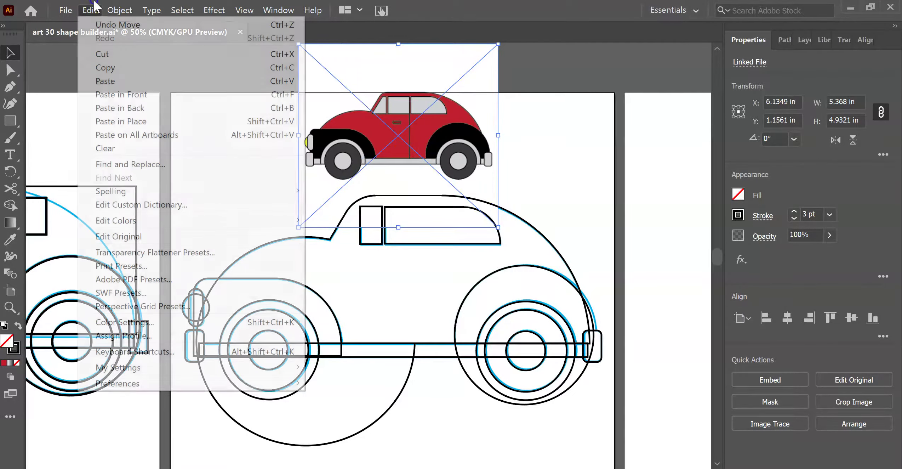
mouse_move(117, 10)
mouse_move(151, 94)
click(294, 95)
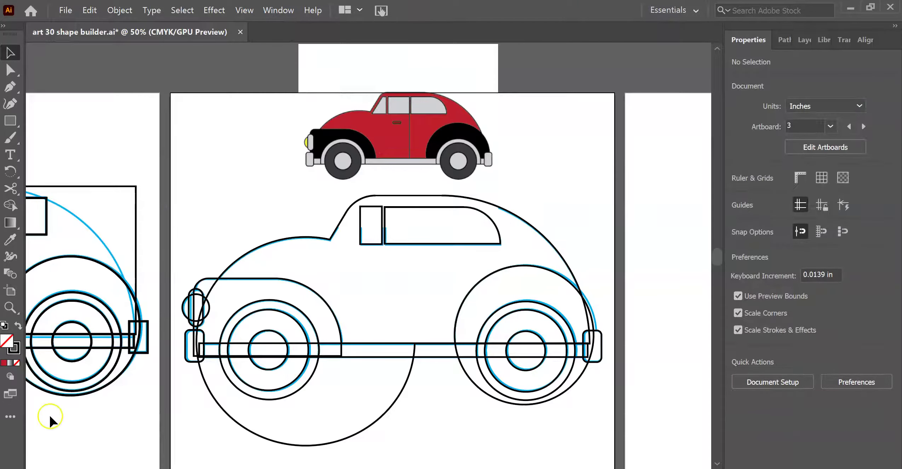
Step: Select all the outlined car shapes and remove the large front body circle's section below the running board with Shape Builder
scroll(460, 408, down, 1)
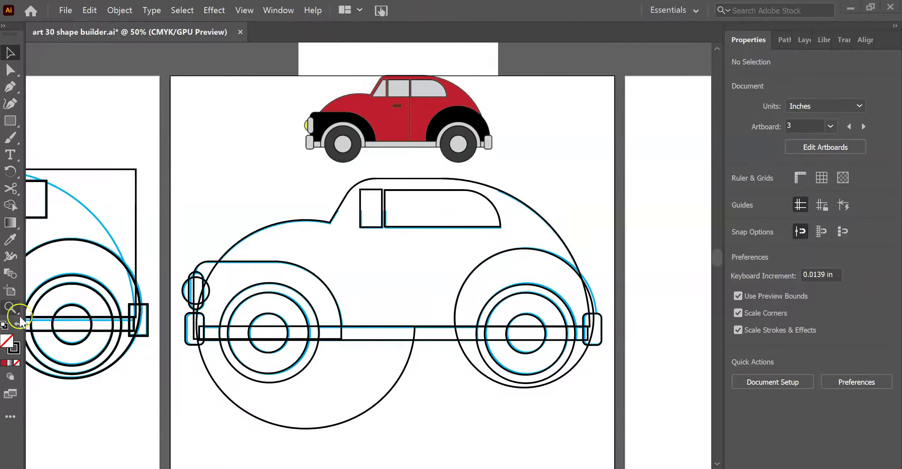
click(10, 307)
drag(252, 289, 291, 296)
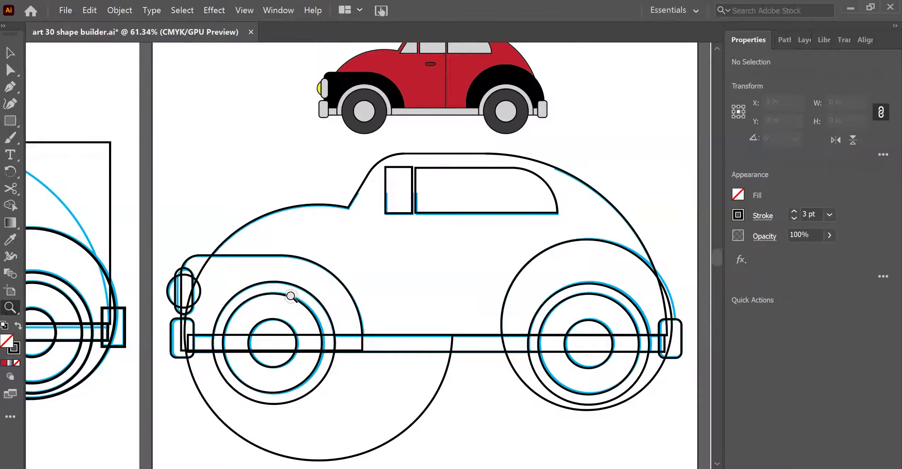
click(10, 53)
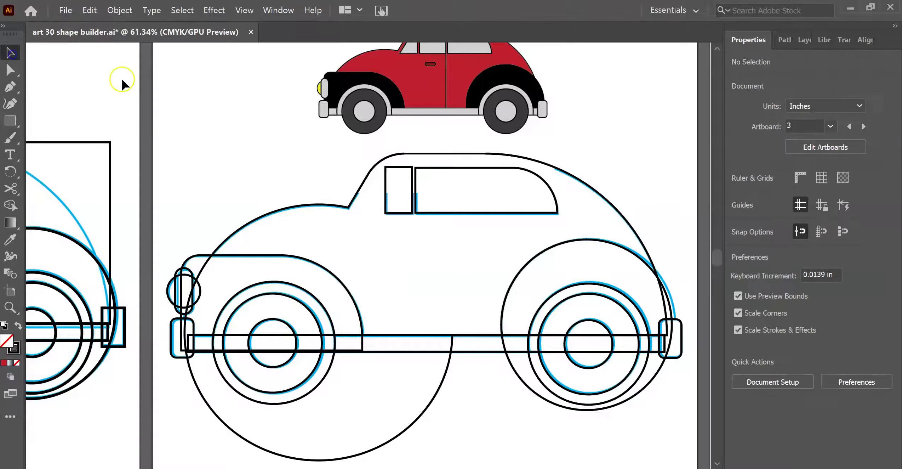
drag(506, 312, 498, 283)
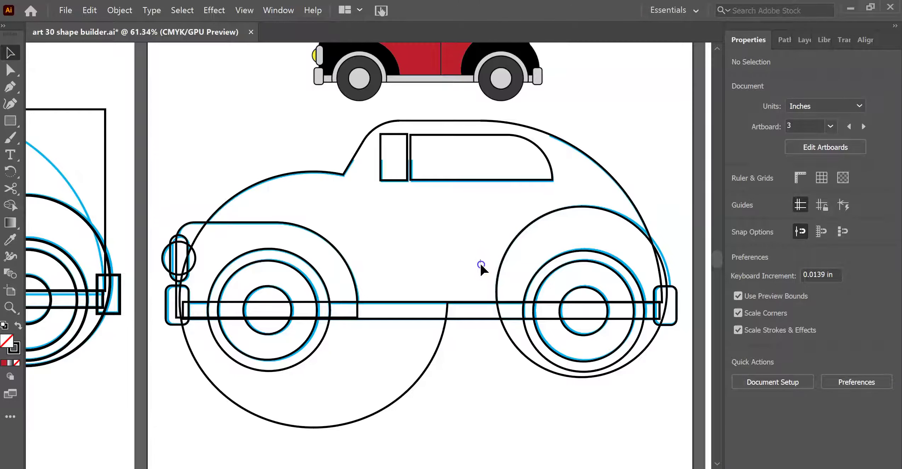
click(483, 219)
click(173, 170)
drag(148, 100, 695, 429)
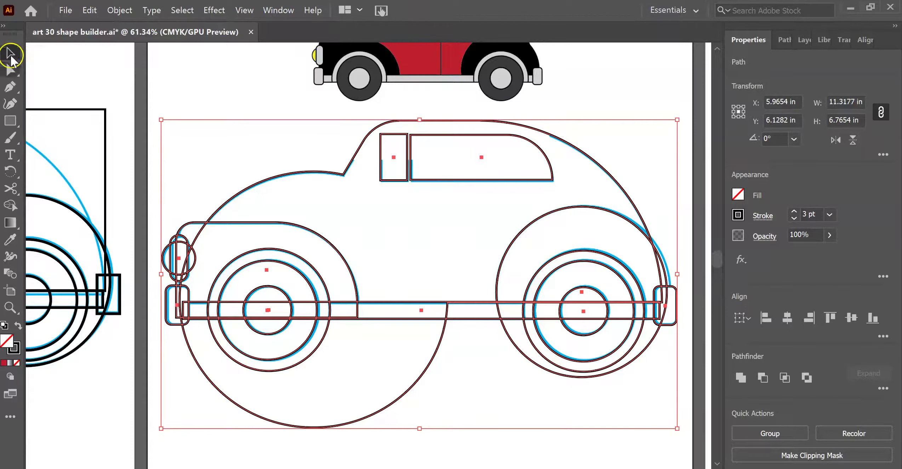
click(11, 206)
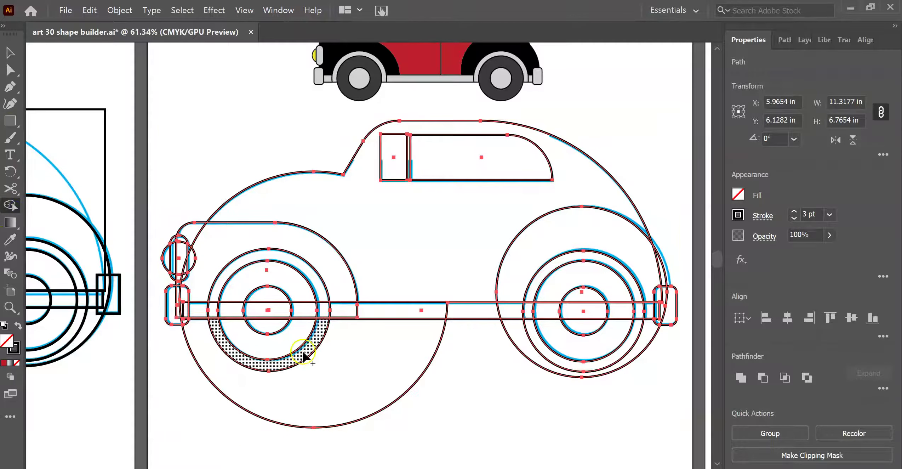
alt+click(390, 365)
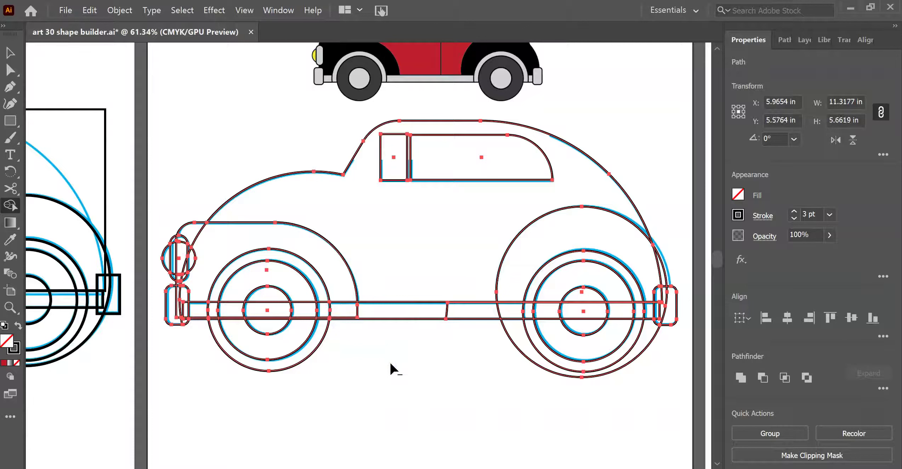
Step: Remove the sections of the rear fender circle and rear wheel arch below the running board with Shape Builder
alt+click(508, 326)
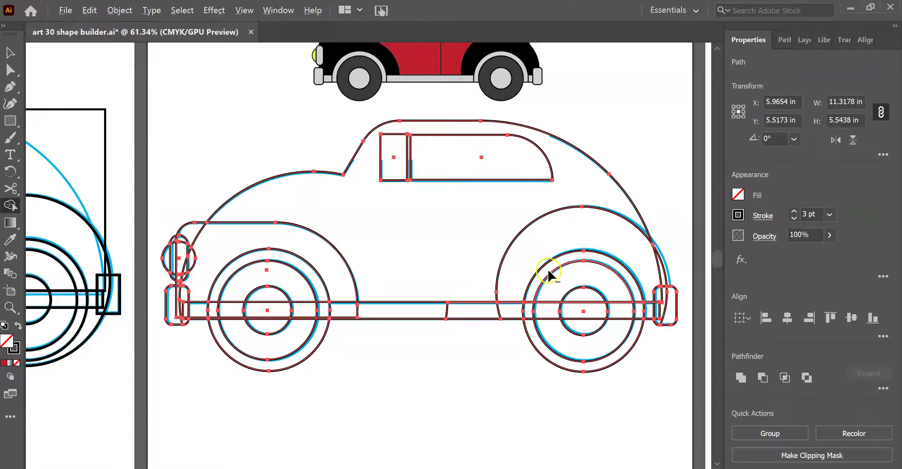
click(528, 311)
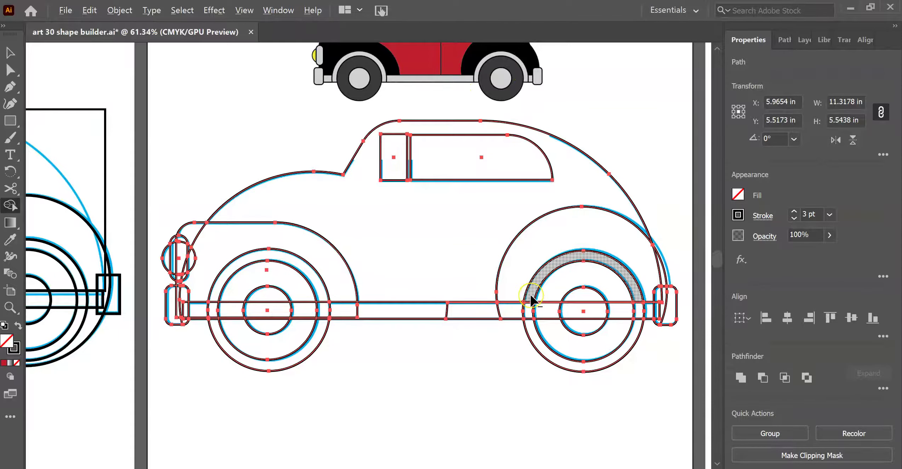
drag(527, 311, 528, 310)
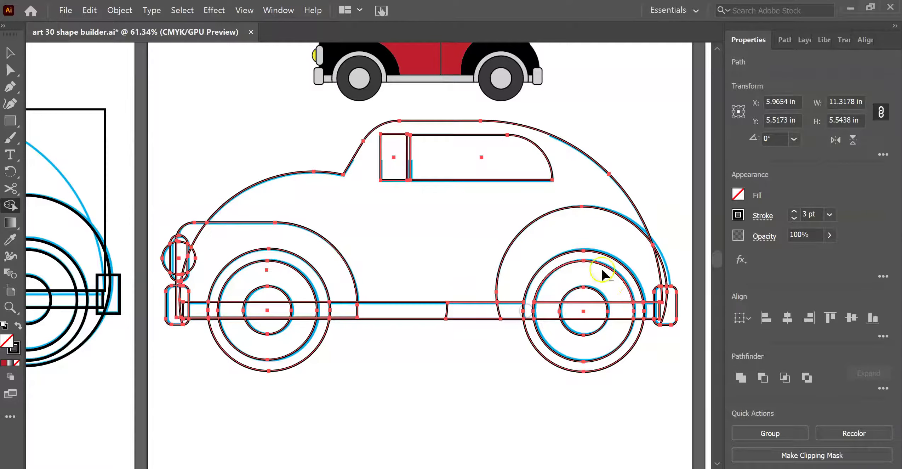
alt+click(639, 318)
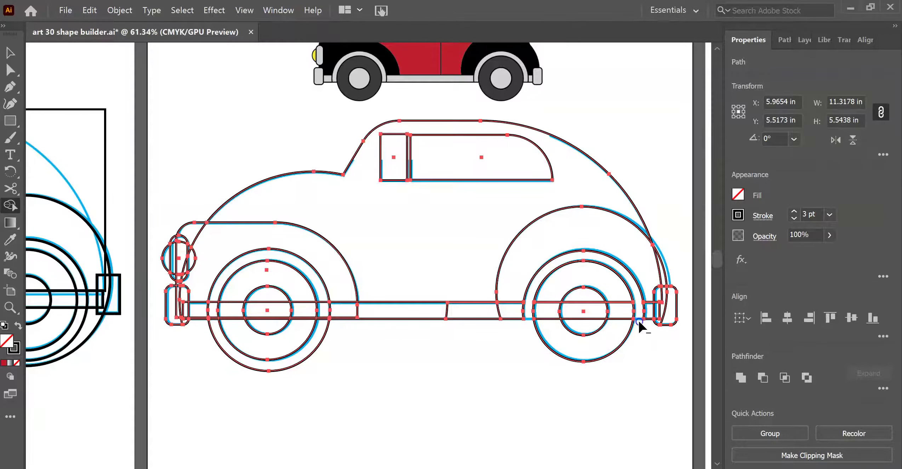
Step: Merge the split regions of both wheels so each tire is one ring and each hubcap one circle
click(545, 314)
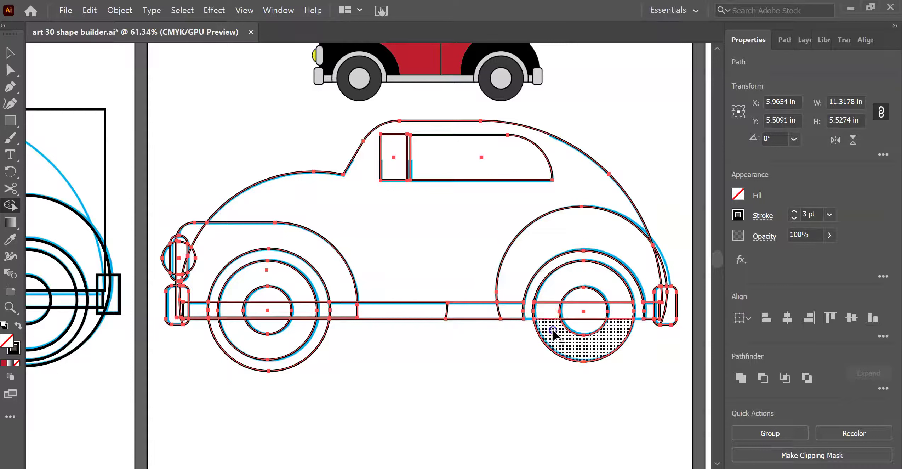
drag(553, 331, 544, 292)
mouse_move(592, 279)
mouse_down()
mouse_move(611, 286)
mouse_move(614, 330)
mouse_up()
click(584, 313)
click(590, 310)
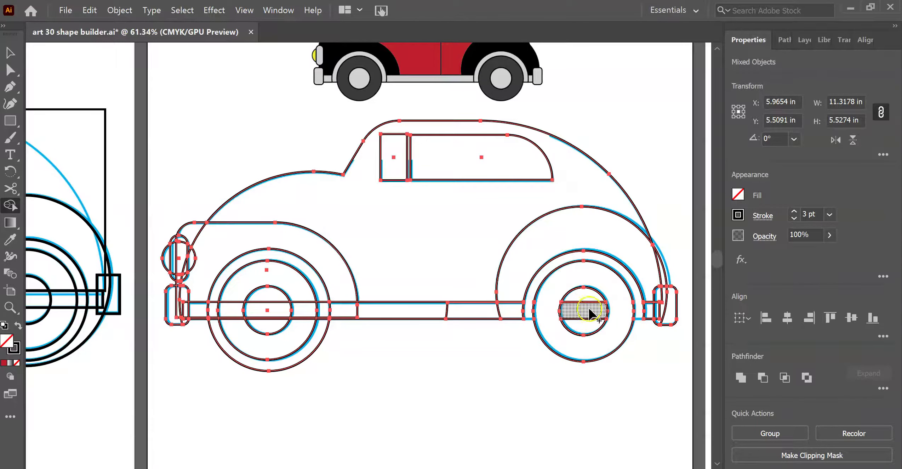
mouse_move(583, 298)
mouse_down()
mouse_move(583, 316)
mouse_move(583, 305)
mouse_up()
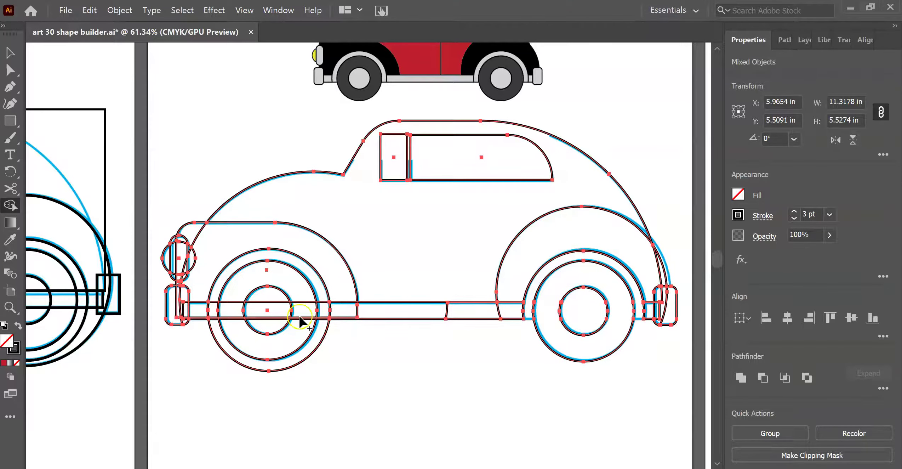
mouse_move(248, 283)
mouse_down()
mouse_move(236, 299)
mouse_move(235, 327)
mouse_up()
mouse_move(295, 328)
mouse_down()
mouse_move(270, 294)
mouse_move(269, 325)
mouse_up()
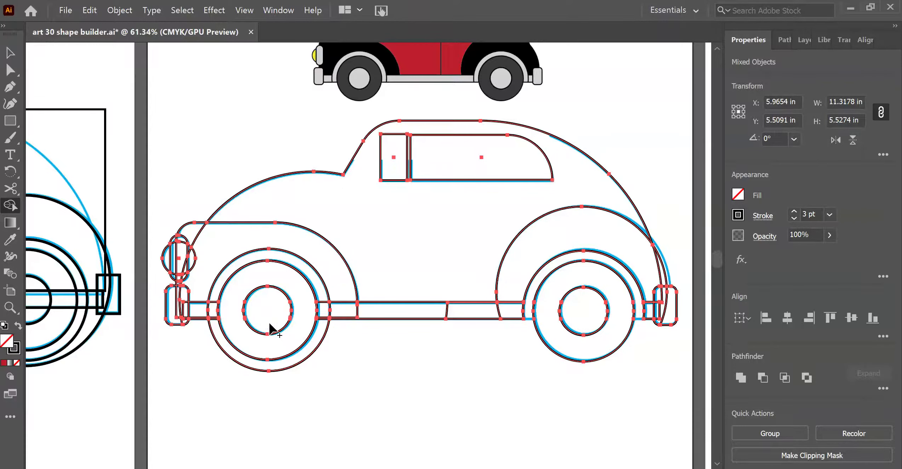
Step: Remove the front wheel arch's section below the running board and clear the dividing lines between the arch and the tire
drag(321, 284, 321, 285)
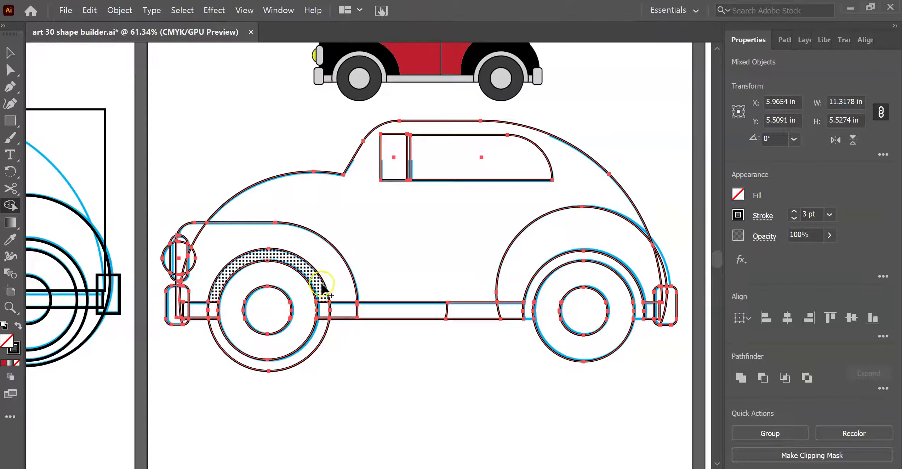
alt+click(319, 336)
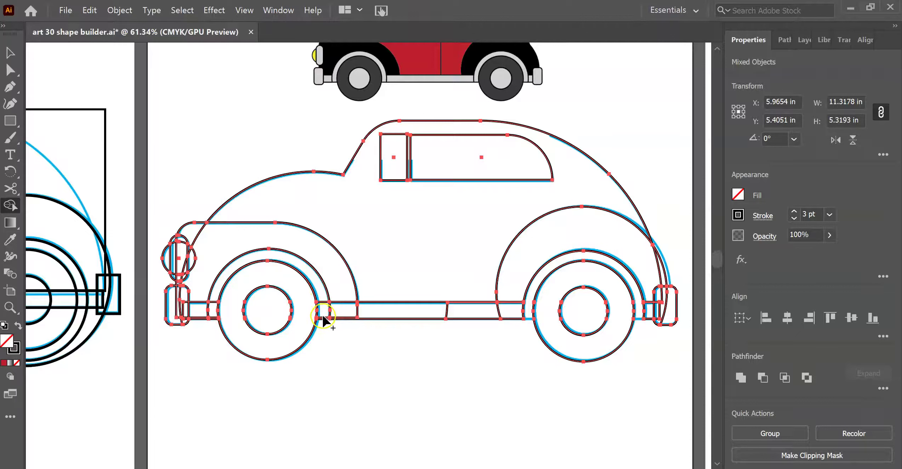
alt+click(318, 299)
alt+click(219, 294)
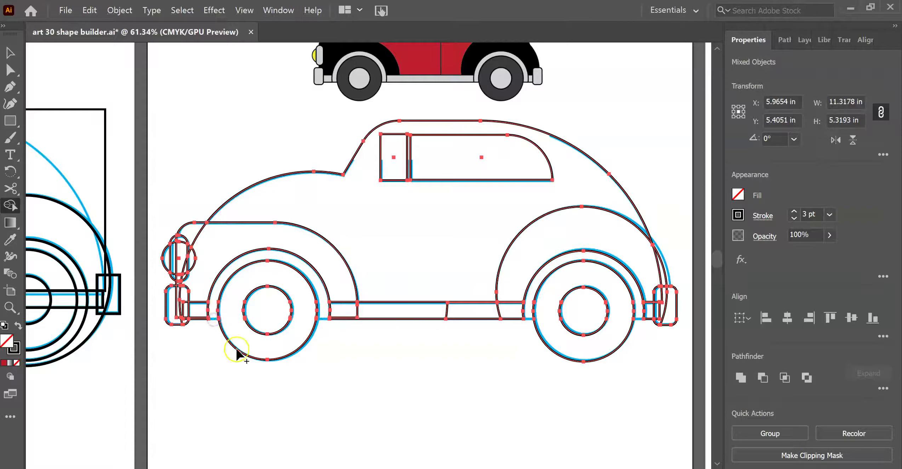
Step: Merge the running board segments between the two wheel arches into a single bar
scroll(386, 364, left, 1)
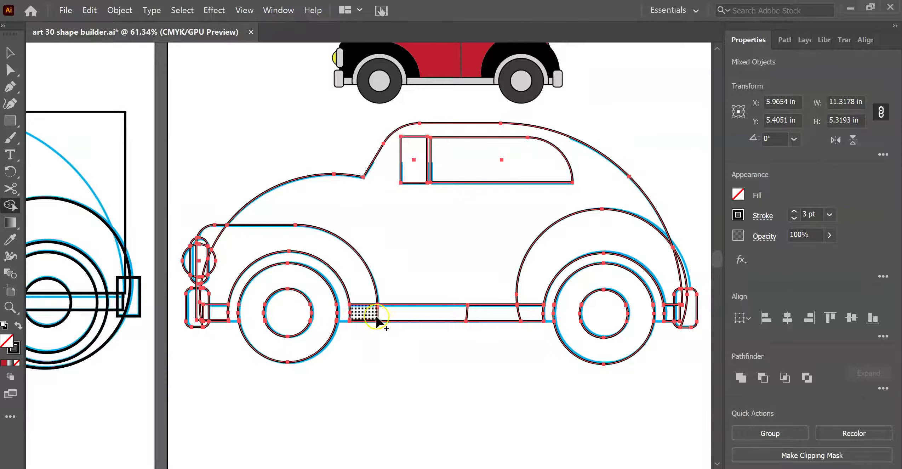
mouse_move(362, 316)
mouse_down()
mouse_move(537, 316)
mouse_move(510, 333)
mouse_up()
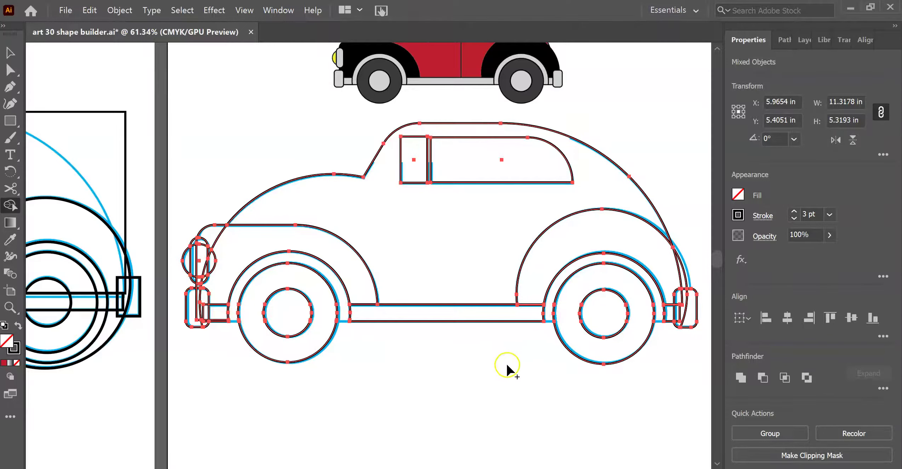
Step: Examine the overlapping shapes around the front fender, headlight and front bumper
scroll(506, 363, right, 5)
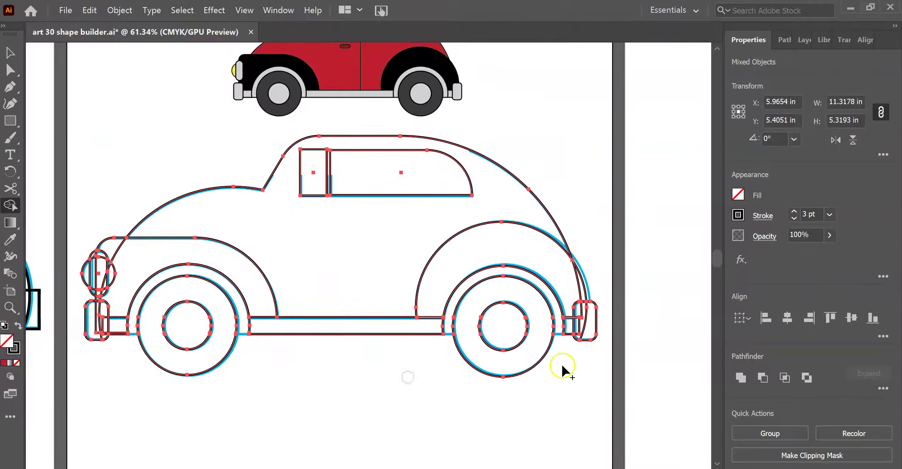
scroll(383, 381, left, 9)
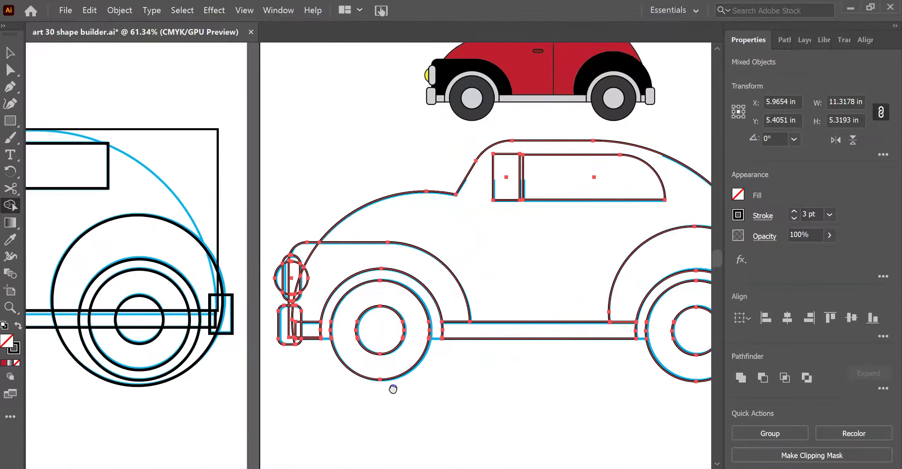
key(ctrl+plus)
key(ctrl+plus)
key(ctrl+plus)
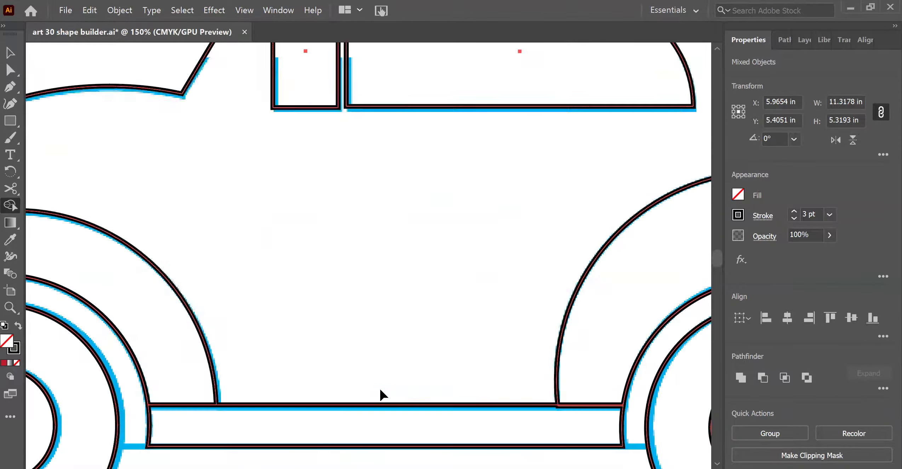
drag(246, 249, 538, 221)
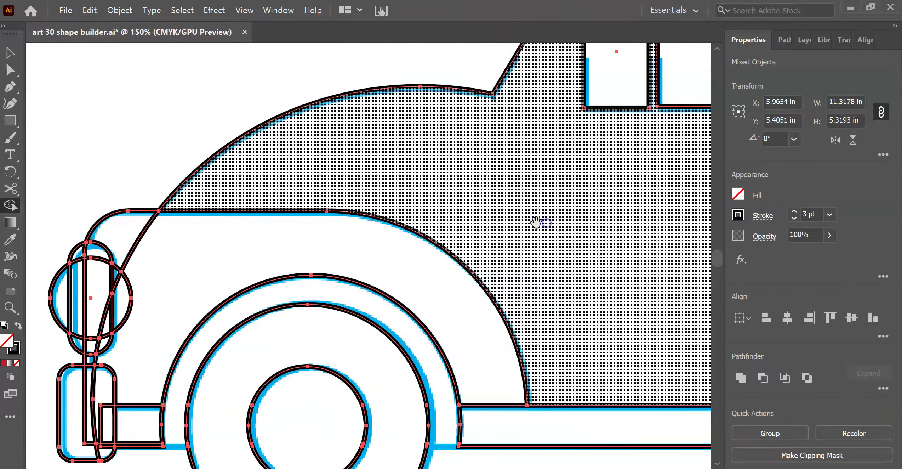
drag(205, 161, 354, 100)
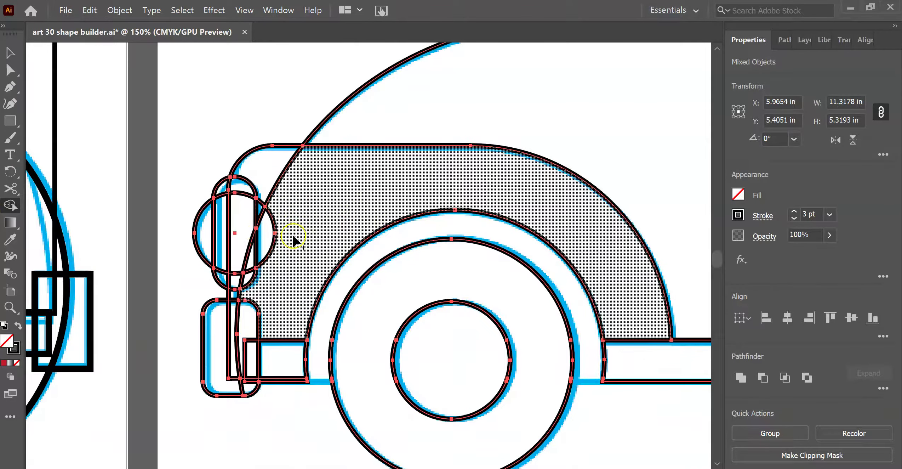
key(ctrl+1)
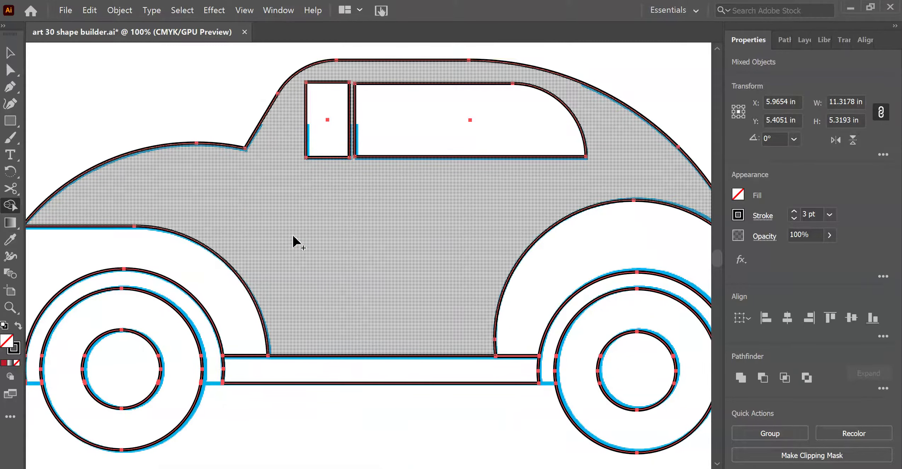
drag(308, 197, 454, 159)
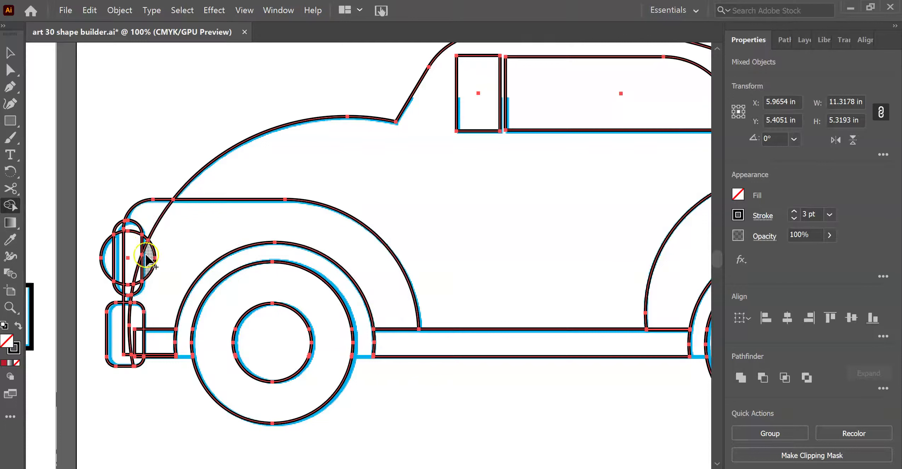
Step: Try to merge the front fender with the regions at its front edge and inside the headlight, and undo the merge
click(312, 232)
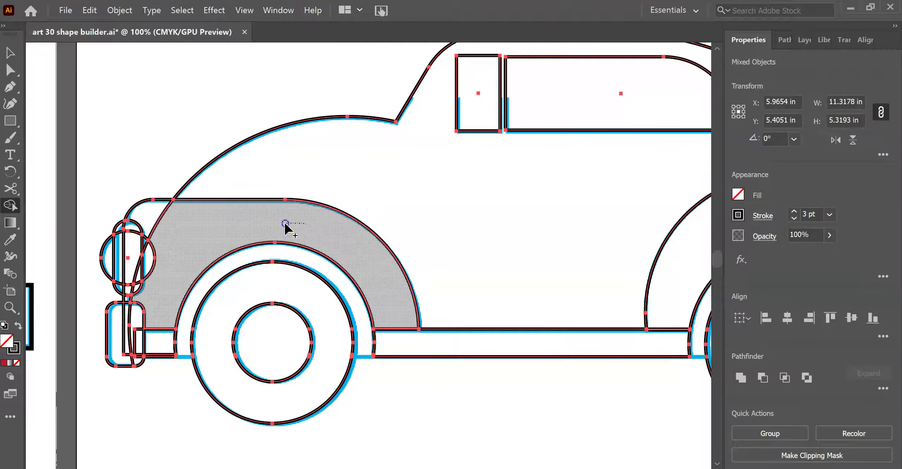
drag(180, 227, 153, 220)
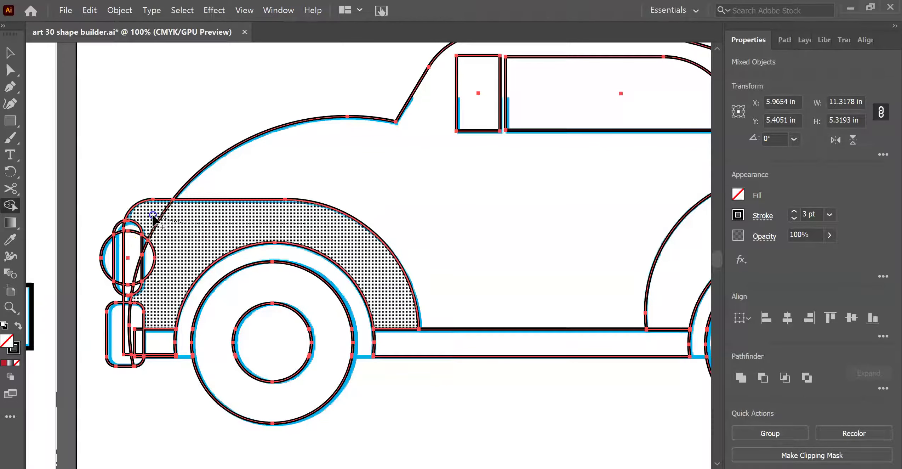
mouse_move(138, 221)
mouse_down()
mouse_move(138, 235)
mouse_move(198, 243)
mouse_up()
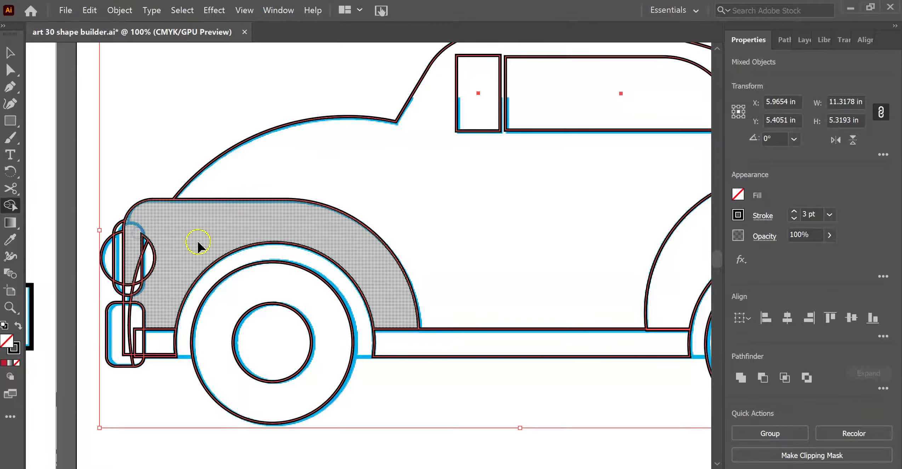
key(ctrl+z)
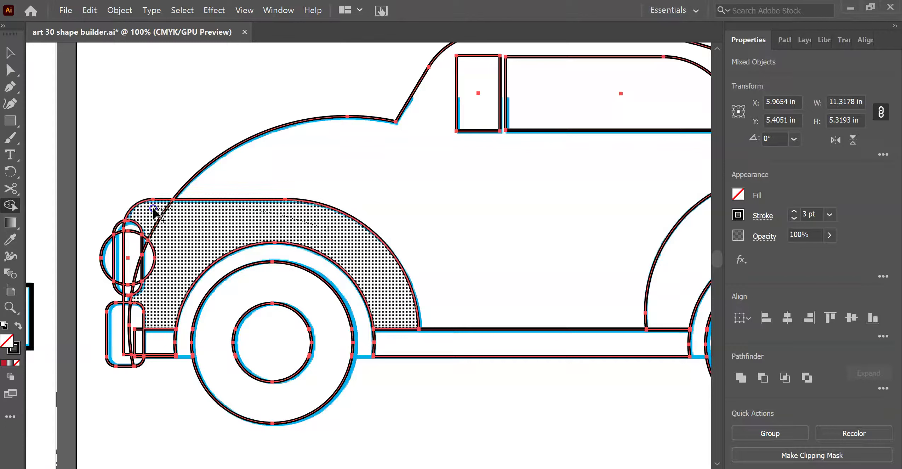
Step: Merge the front fender with its front corner region and the headlight circle's slivers behind the upright capsule
drag(149, 236, 148, 249)
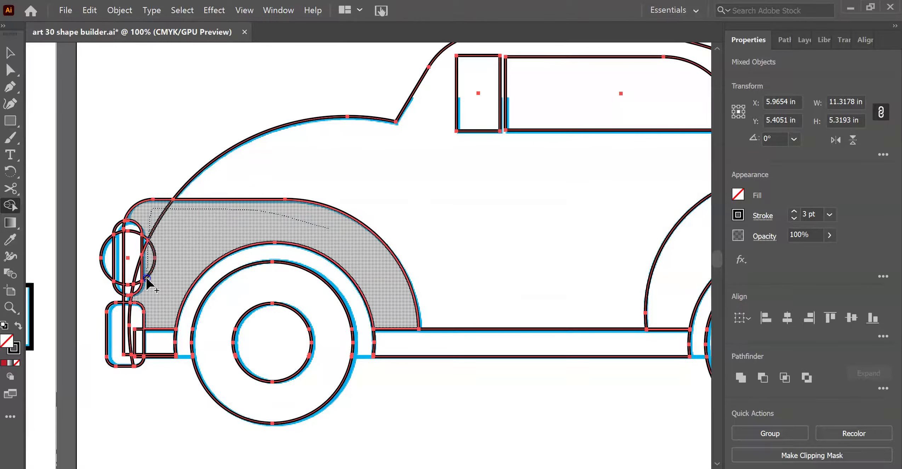
drag(147, 280, 186, 263)
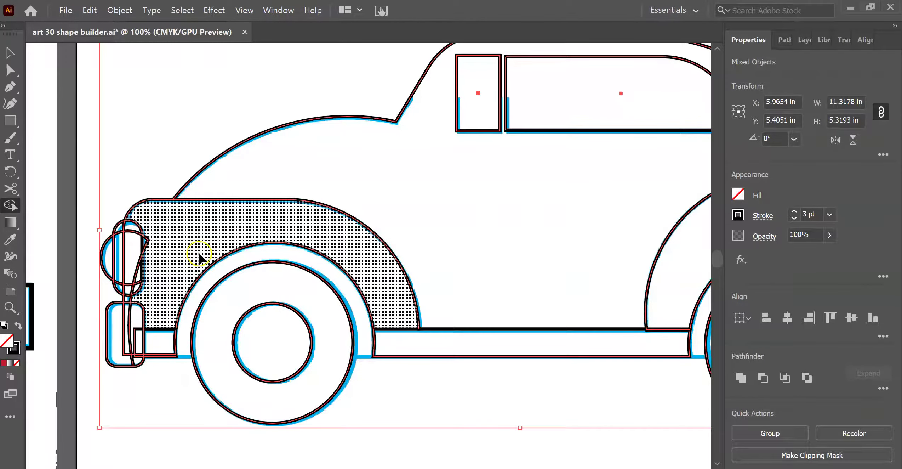
Step: Merge all the regions inside the upright headlight capsule into one clean rounded shape
key(ctrl+=)
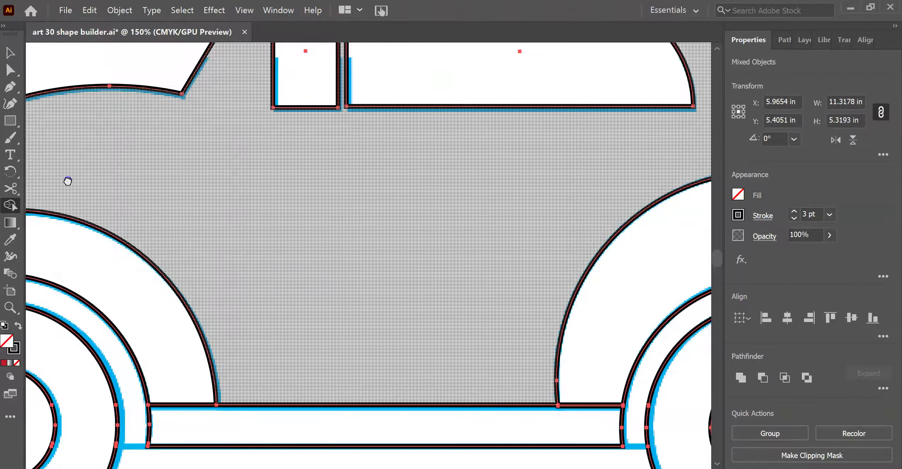
drag(68, 181, 433, 161)
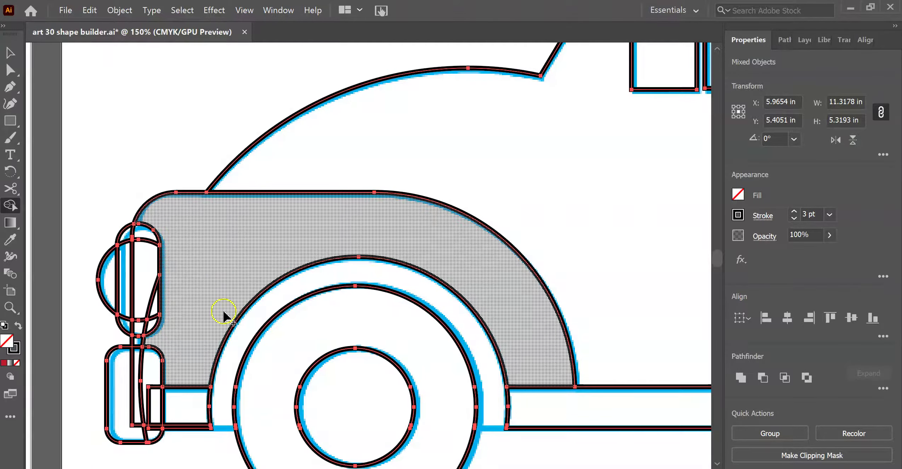
scroll(286, 244, left, 5)
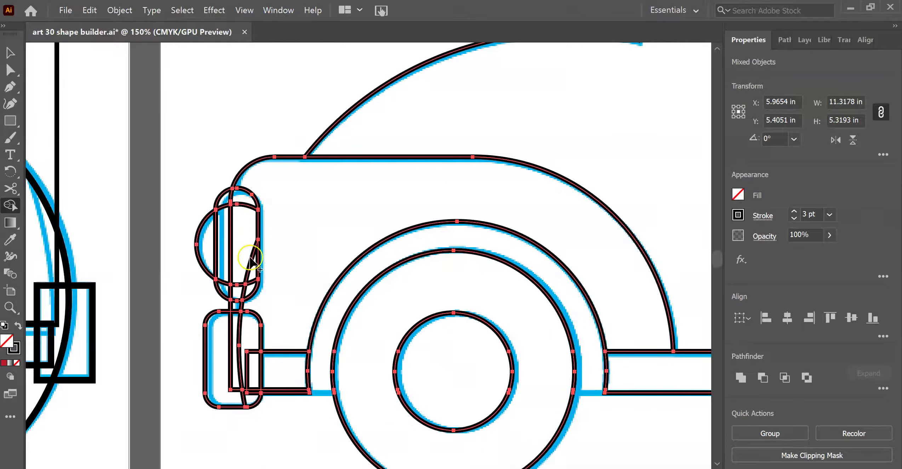
scroll(249, 257, up, 2)
drag(272, 256, 453, 201)
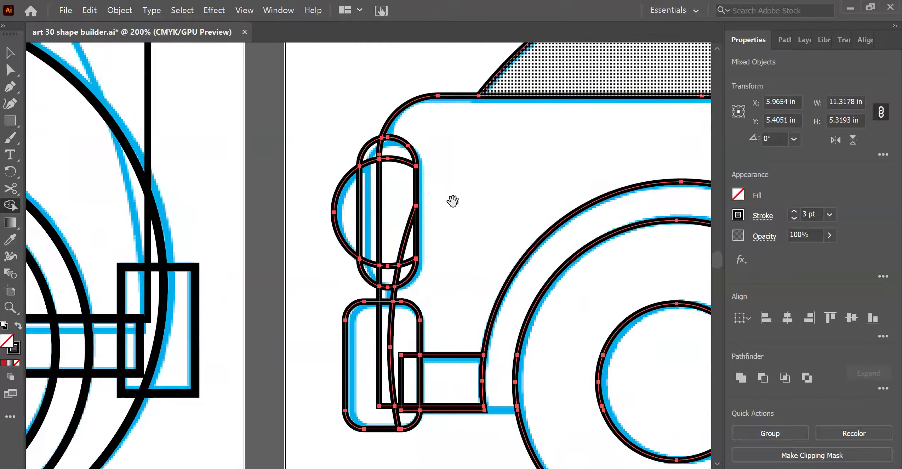
mouse_move(393, 152)
mouse_down()
mouse_move(408, 245)
mouse_move(402, 277)
mouse_move(375, 276)
mouse_move(372, 246)
mouse_up()
drag(372, 189, 377, 152)
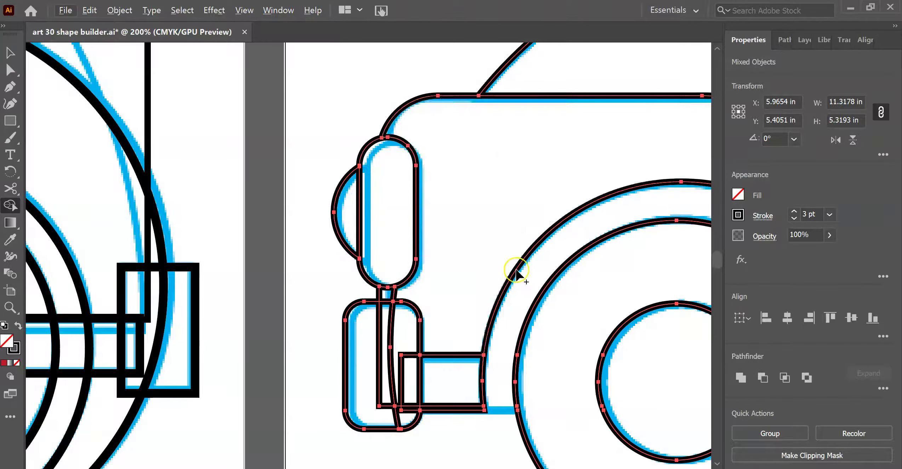
Step: Merge all the regions inside the front bumper's rounded rectangle into one shape
drag(459, 198, 425, 149)
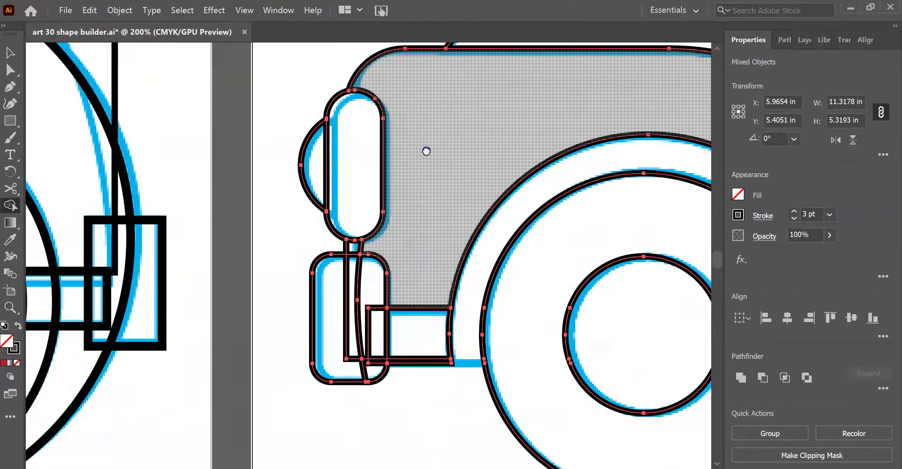
drag(370, 278, 346, 278)
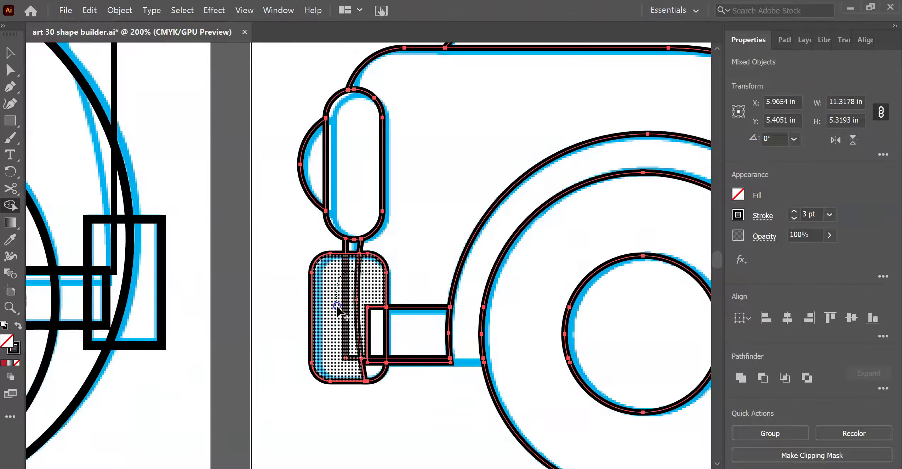
mouse_move(362, 363)
mouse_down()
mouse_move(373, 372)
mouse_move(381, 348)
mouse_up()
drag(376, 309, 376, 307)
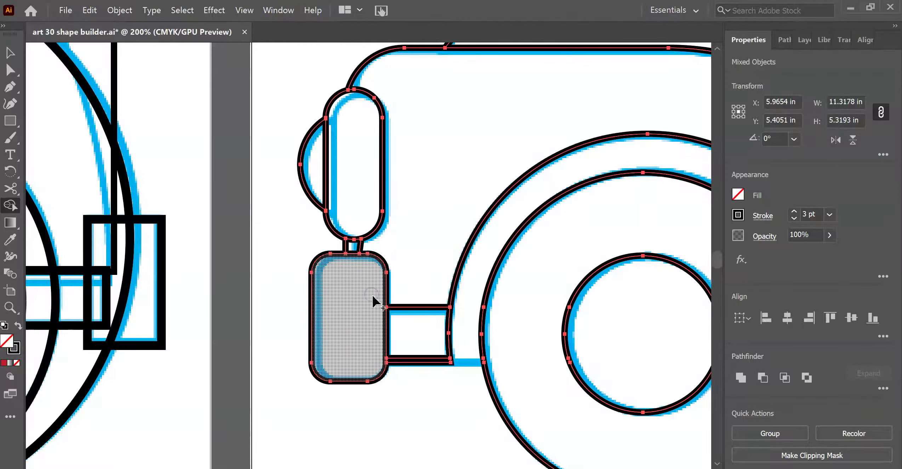
key(ctrl+minus)
key(ctrl+minus)
key(ctrl+minus)
key(ctrl+minus)
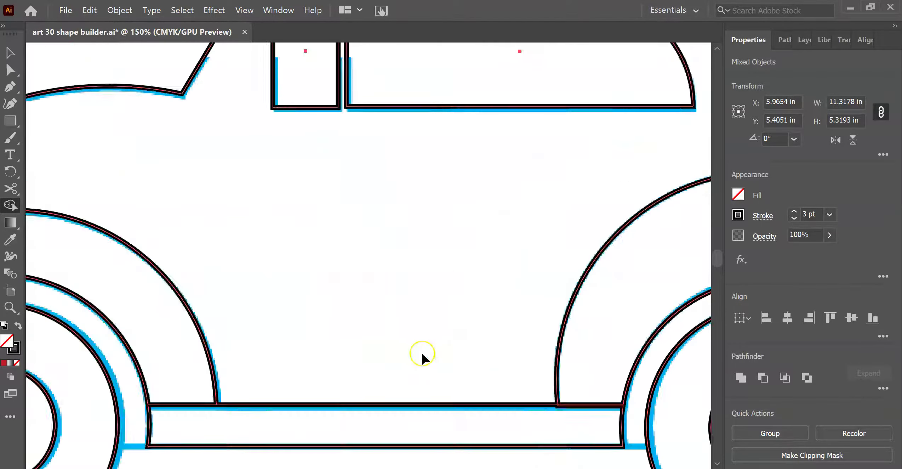
Step: Merge all the regions inside the rear bumper's rounded rectangle into one shape
key(ctrl+plus)
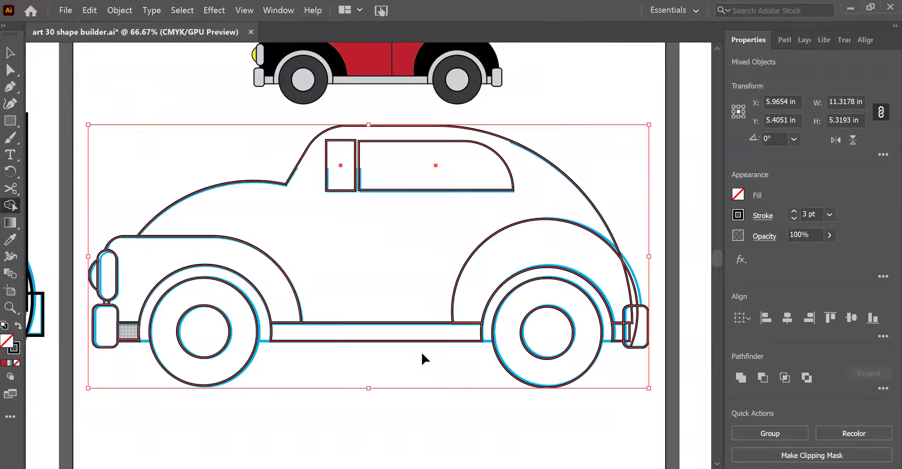
drag(604, 208, 232, 180)
key(ctrl+plus)
key(ctrl+plus)
key(ctrl+plus)
drag(509, 266, 602, 262)
mouse_move(543, 299)
mouse_down()
mouse_move(508, 268)
mouse_move(495, 273)
mouse_move(495, 352)
mouse_move(516, 361)
mouse_up()
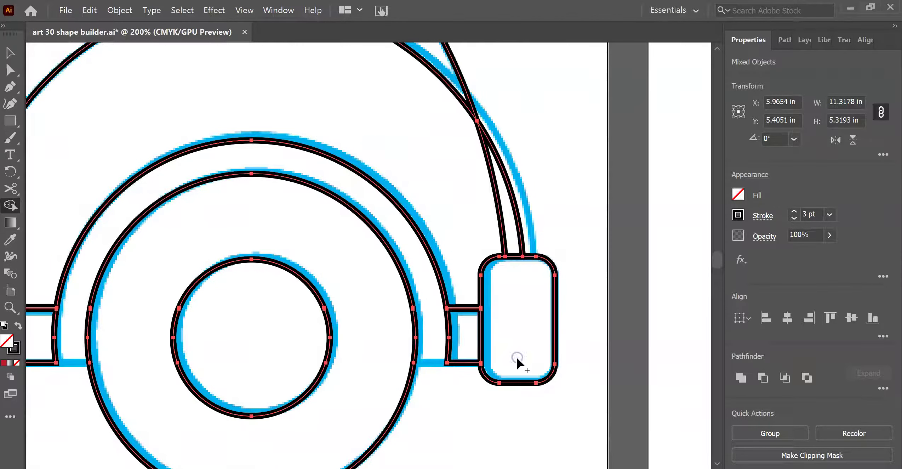
Step: Merge the rear fender with the narrow sliver between its outer edge and the body curve above the rear bumper
scroll(526, 359, up, 4)
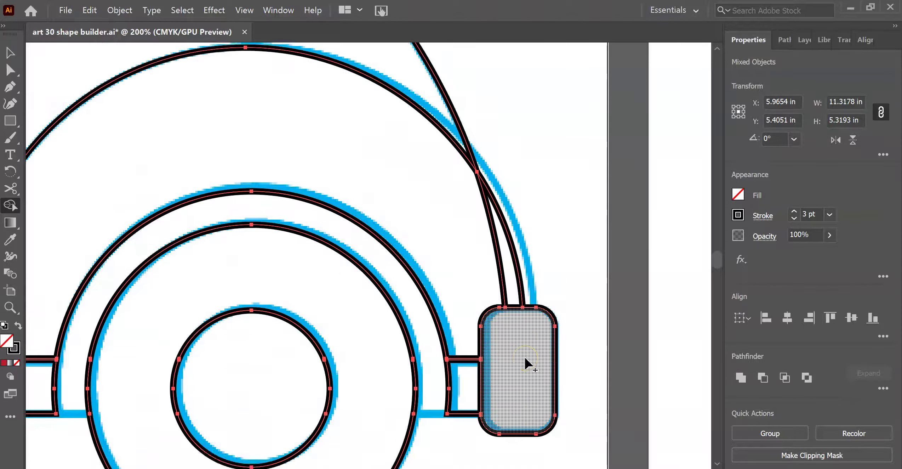
scroll(538, 354, down, 3)
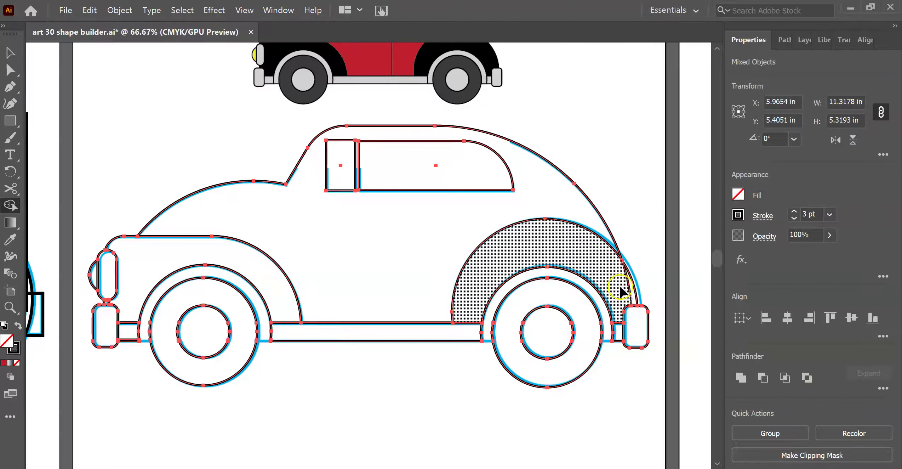
click(633, 296)
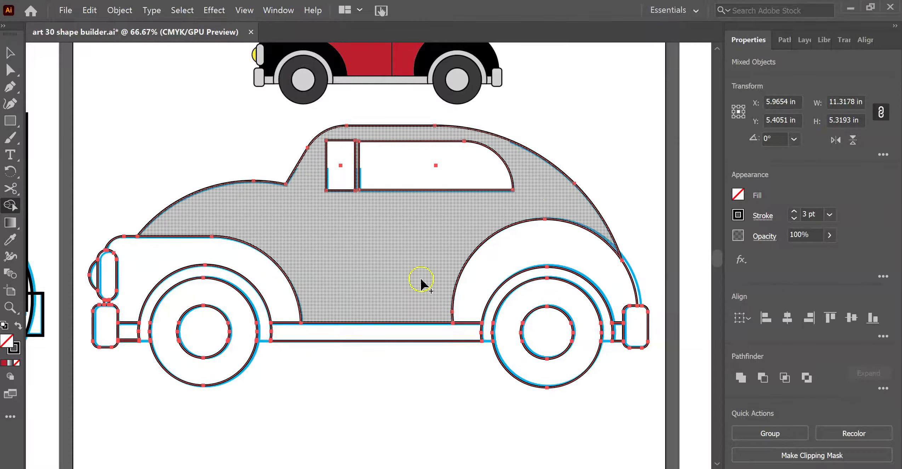
Step: Examine the merged car outline against the finished red car and the original overlapping shapes
key(ctrl+minus)
key(ctrl+minus)
key(ctrl+minus)
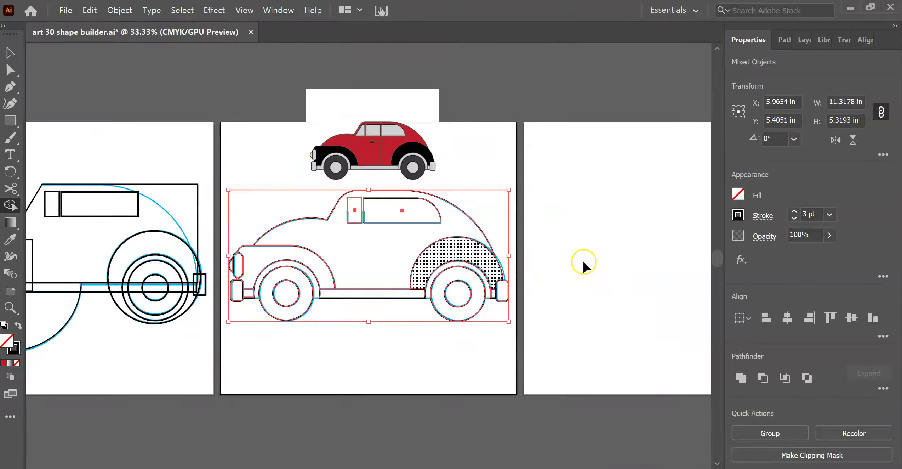
scroll(582, 260, up, 3)
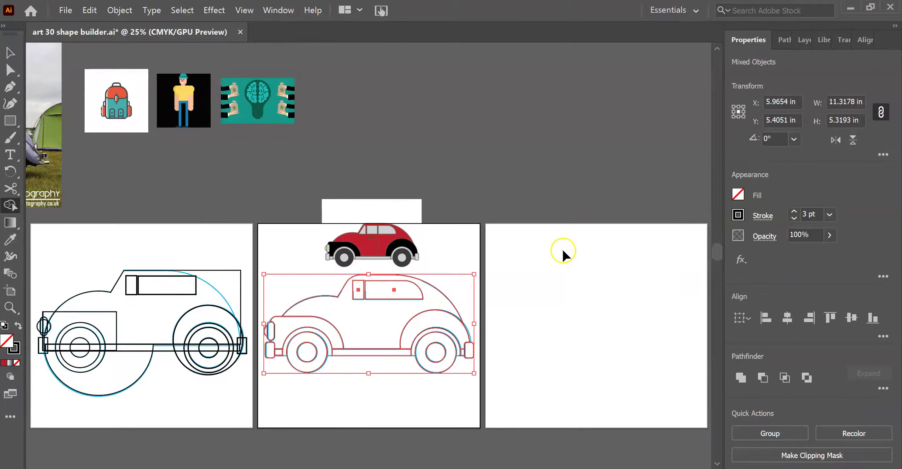
key(ctrl+plus)
key(ctrl+plus)
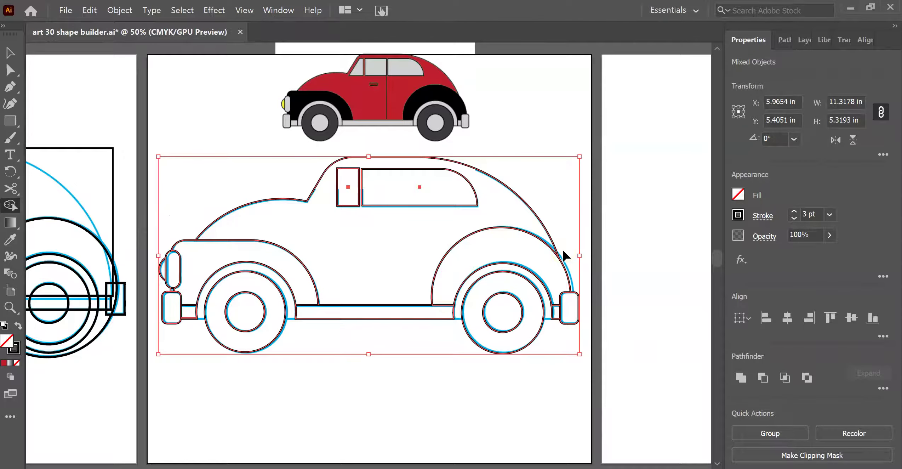
key(ctrl+plus)
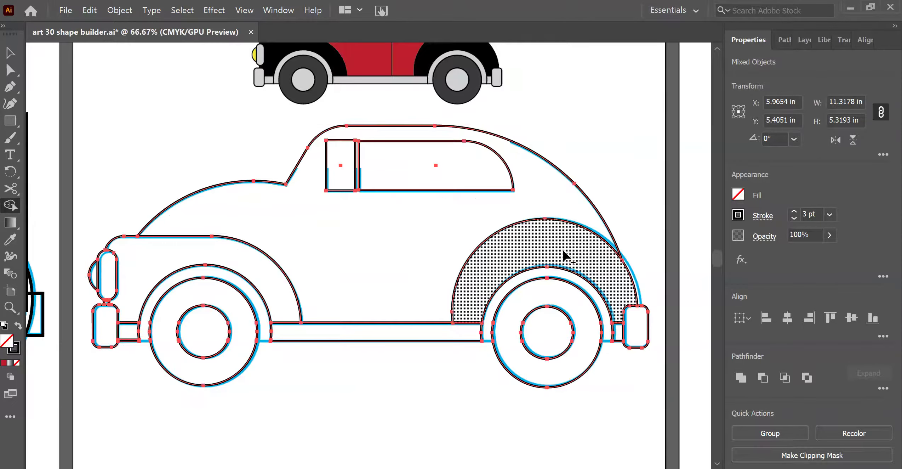
key(ctrl+plus)
key(ctrl+plus)
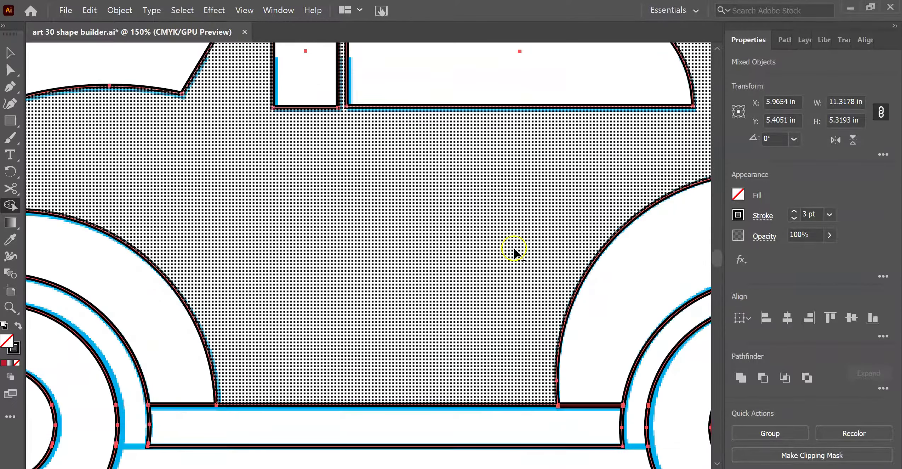
Step: Cut the small front window rectangle with a straight diagonal Knife line from its upper rear corner to its lower front corner
scroll(514, 252, up, 5)
key(v)
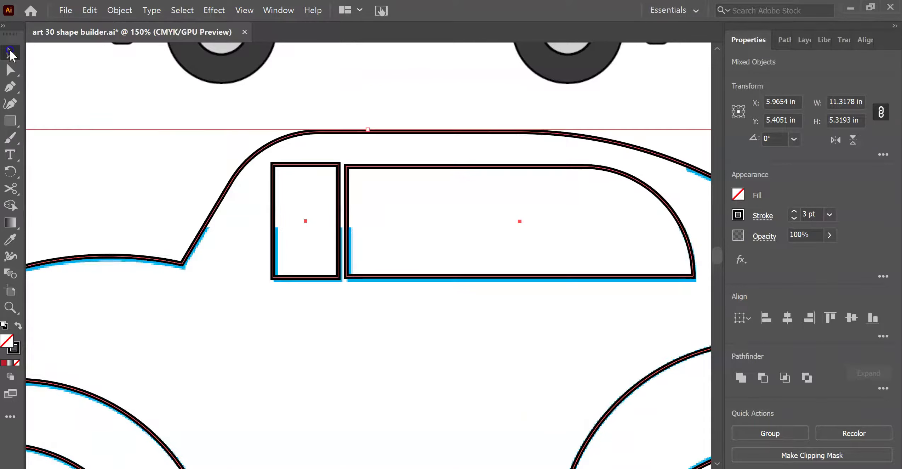
click(358, 106)
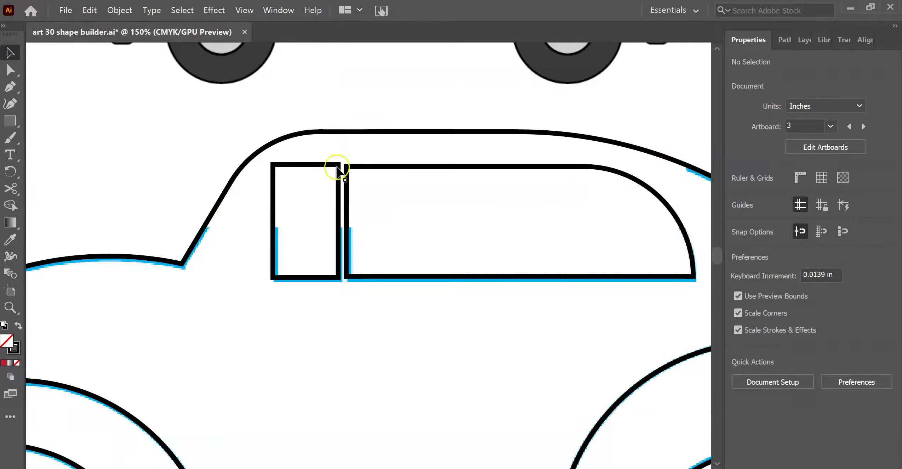
click(318, 166)
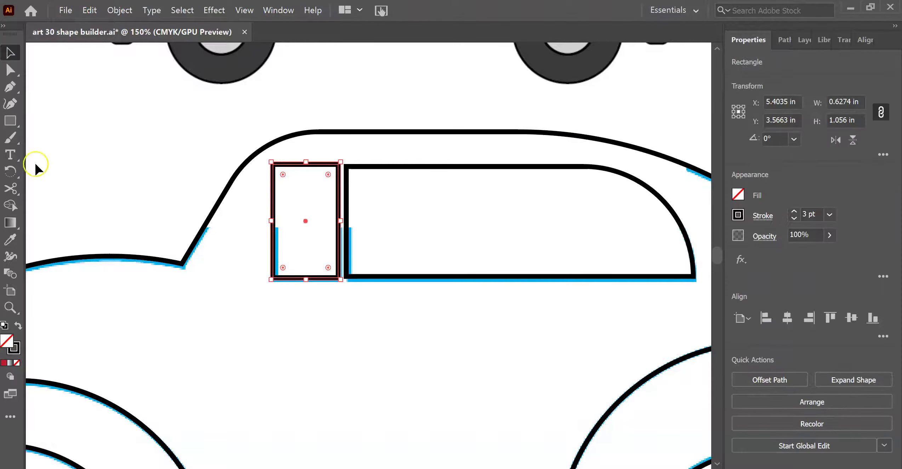
click(16, 197)
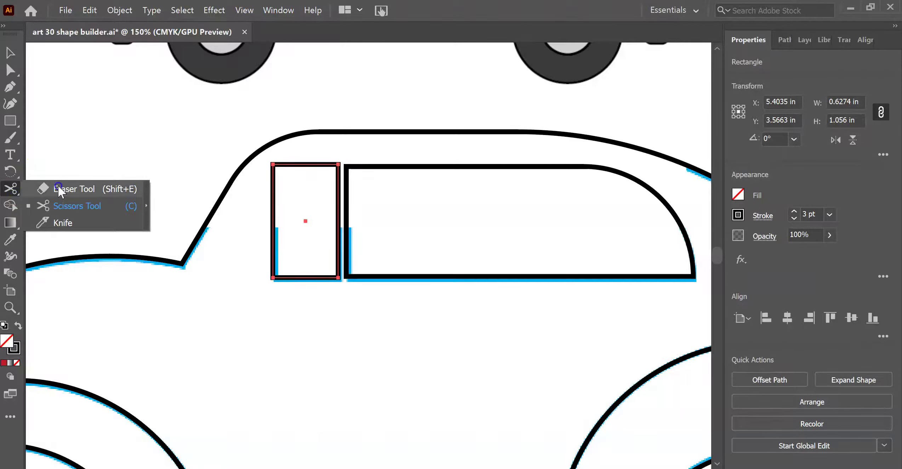
click(62, 223)
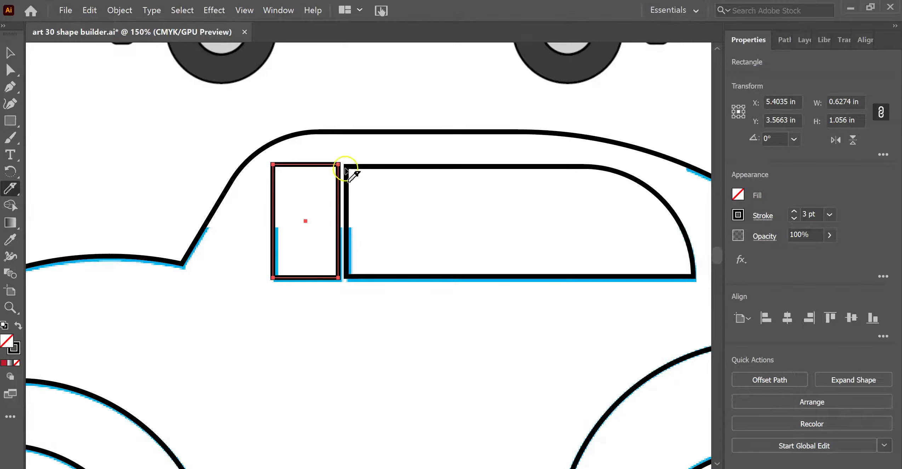
key(alt)
drag(333, 176, 262, 276)
drag(342, 152, 263, 298)
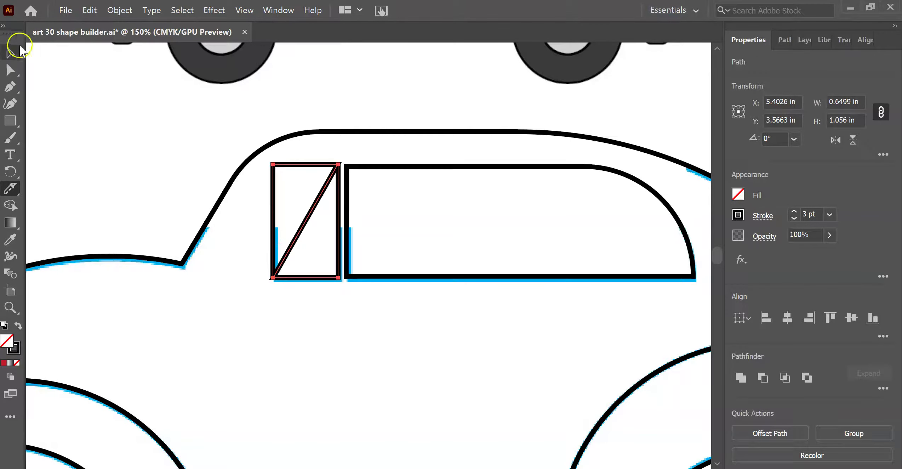
Step: Delete the upper front half of the cut window, keeping the triangle beside the large window
click(15, 46)
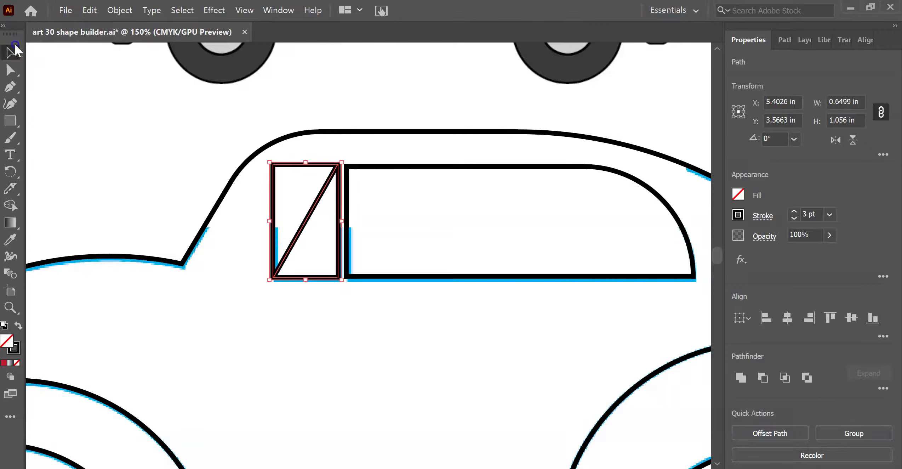
click(97, 90)
click(309, 167)
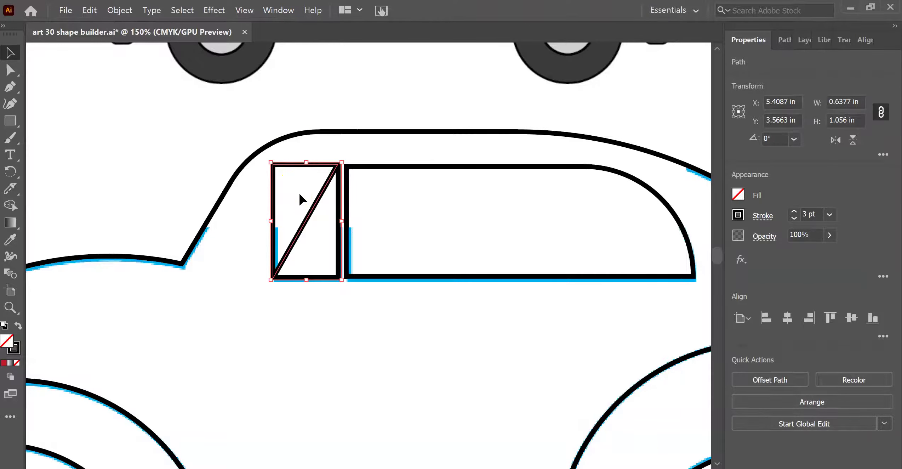
key(Delete)
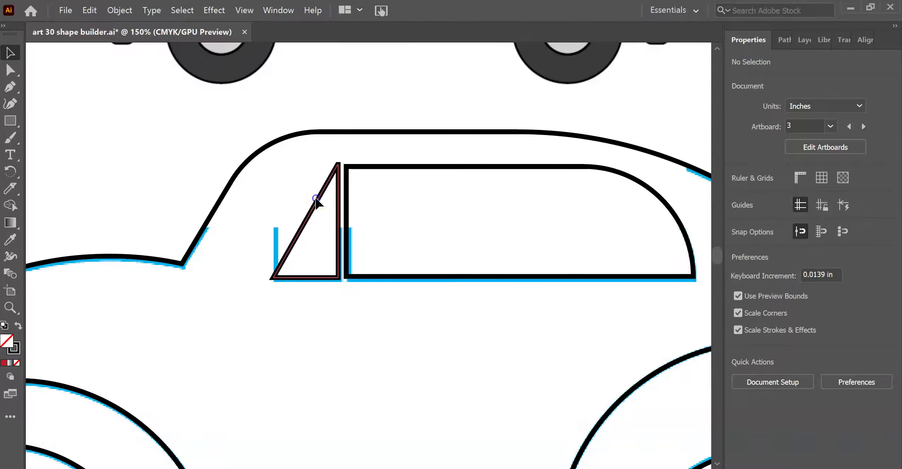
Step: Move the triangular window toward the windshield and extend the large window forward to about 3.62 in wide
drag(316, 202, 258, 194)
click(325, 107)
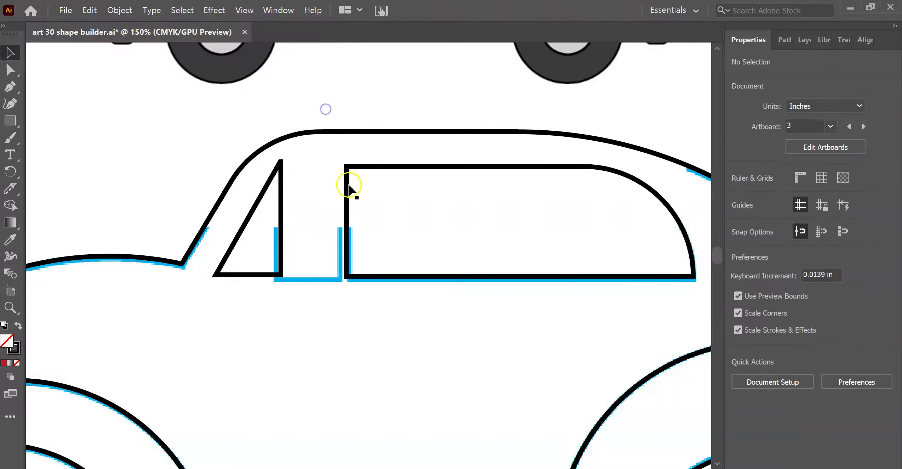
click(348, 218)
drag(348, 217, 296, 218)
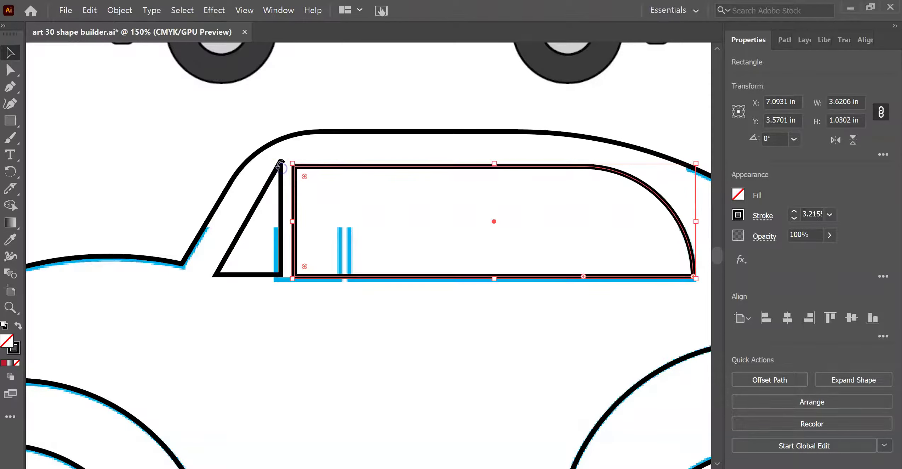
Step: Lower the top of the triangular window to make it about 0.99 in high
click(236, 166)
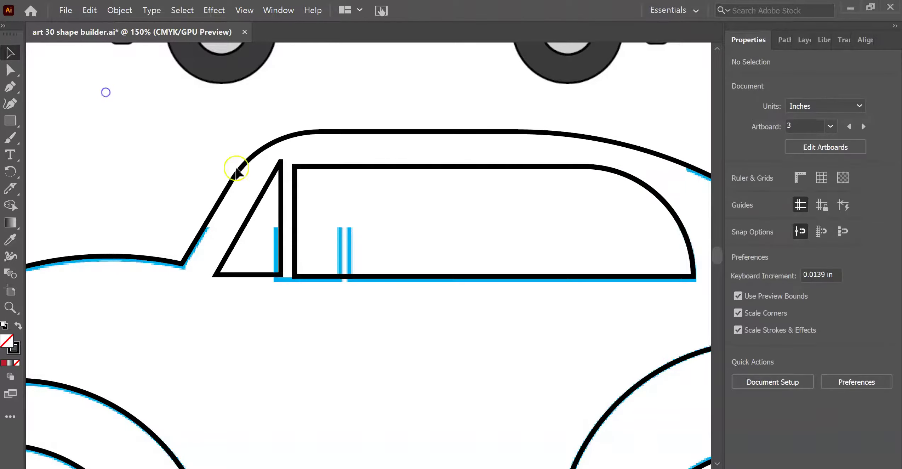
click(280, 171)
drag(248, 159, 248, 167)
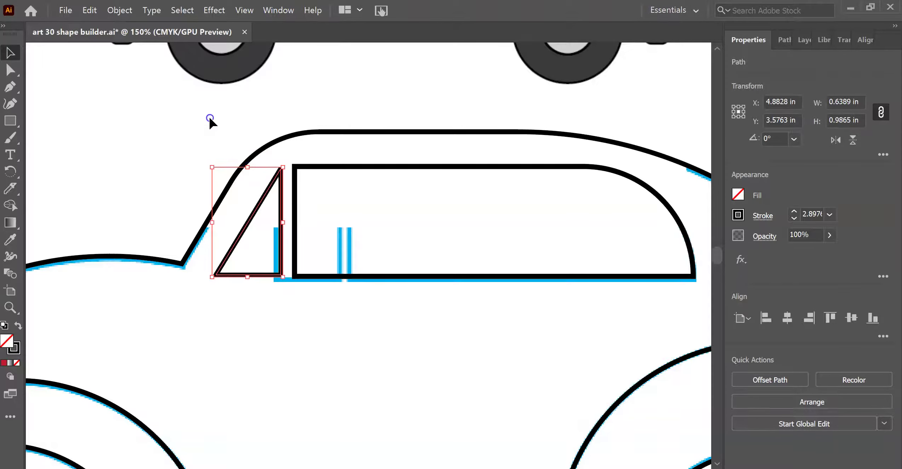
click(194, 137)
Step: Compare the triangular front window and extended large window with those of the finished red car
key(ctrl+minus)
key(ctrl+minus)
key(ctrl+minus)
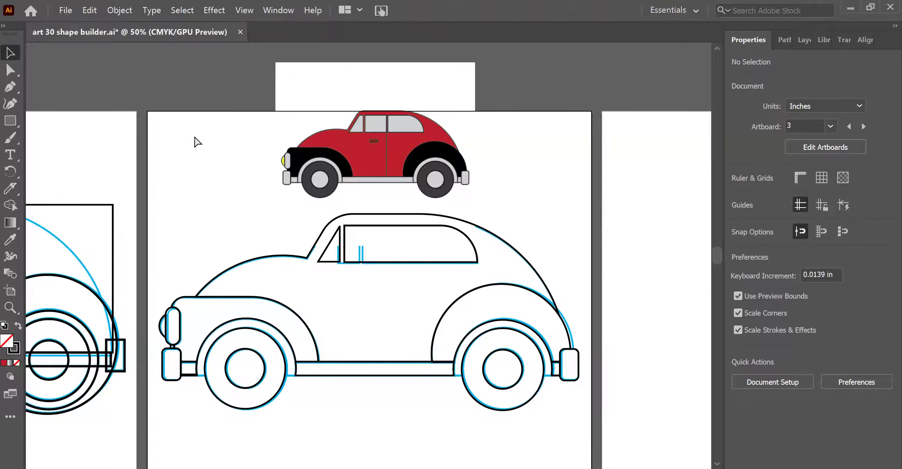
key(ctrl+plus)
key(ctrl+plus)
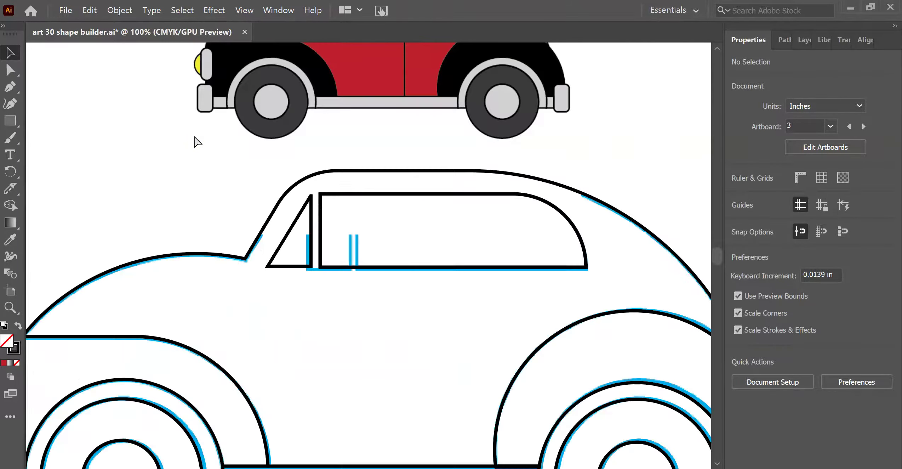
key(ctrl+minus)
key(ctrl+minus)
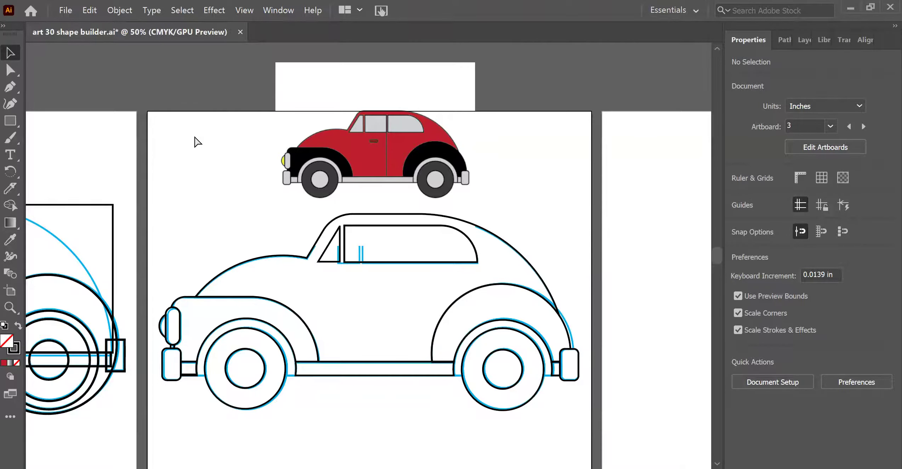
key(ctrl+plus)
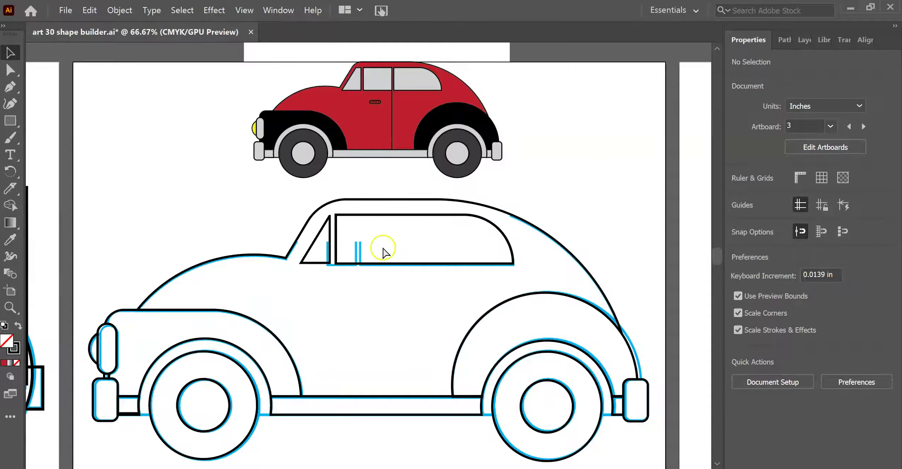
Step: Undo the window resizing and moves, the deletion of the cut half, and the diagonal knife cut
key(ctrl+z)
key(ctrl+z)
key(ctrl+z)
key(ctrl+z)
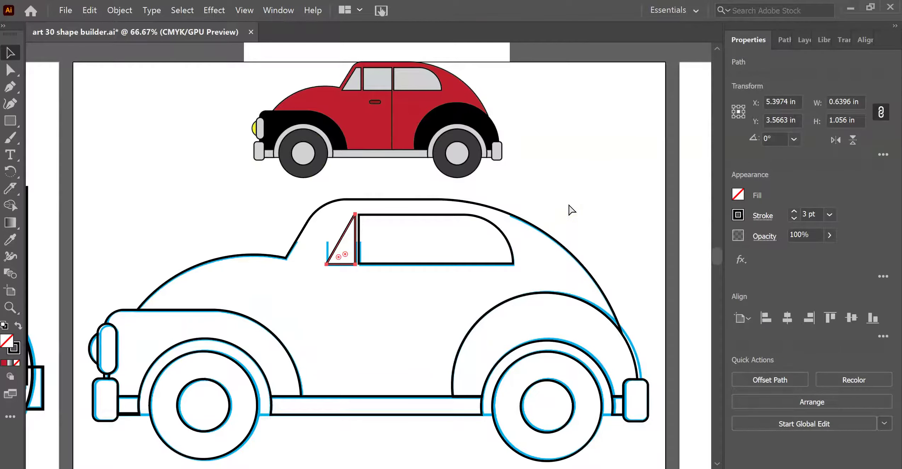
key(ctrl+z)
key(ctrl+z)
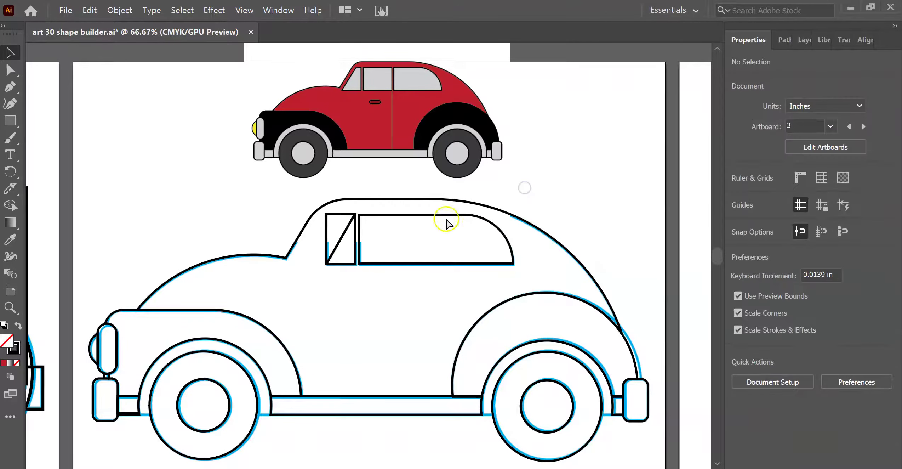
Step: Cut the small front window rectangle with a straight Knife line from near the rear end of its top edge to its lower front corner
key(ctrl+equal)
key(ctrl+equal)
key(ctrl+equal)
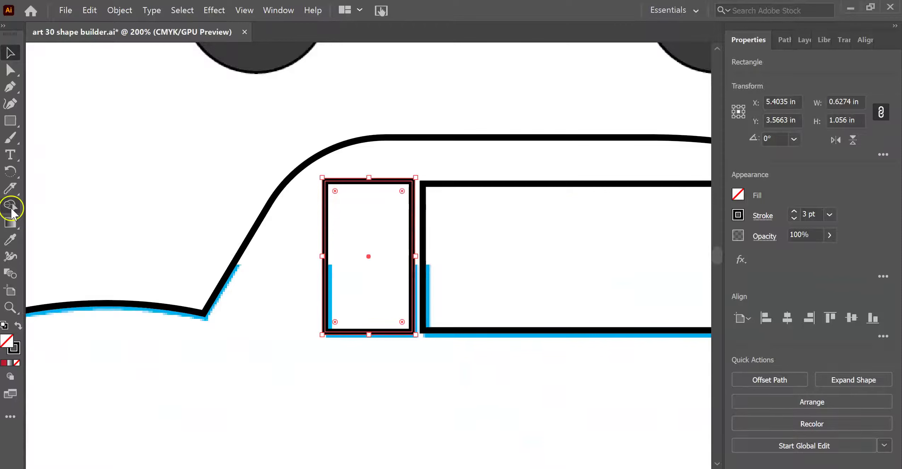
click(8, 189)
click(61, 223)
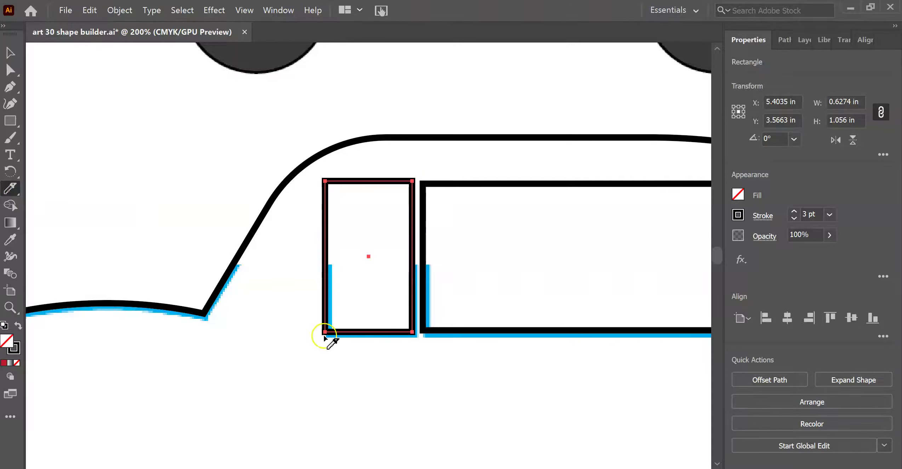
drag(399, 165, 322, 340)
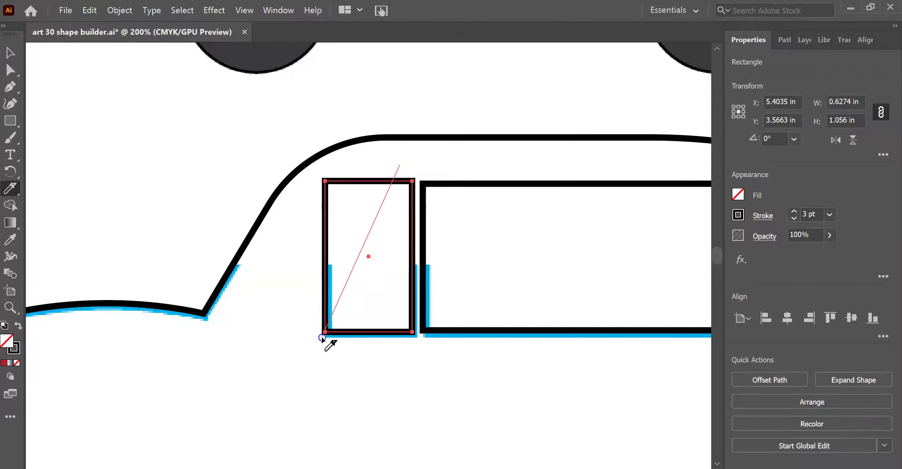
Step: Delete the front piece of the cut window, leaving the slanted piece with a short flat top
click(10, 51)
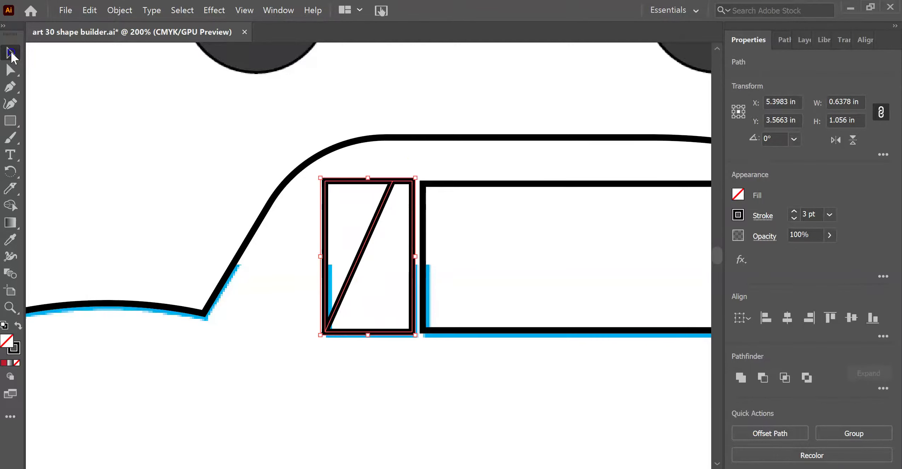
click(393, 147)
click(359, 183)
key(Delete)
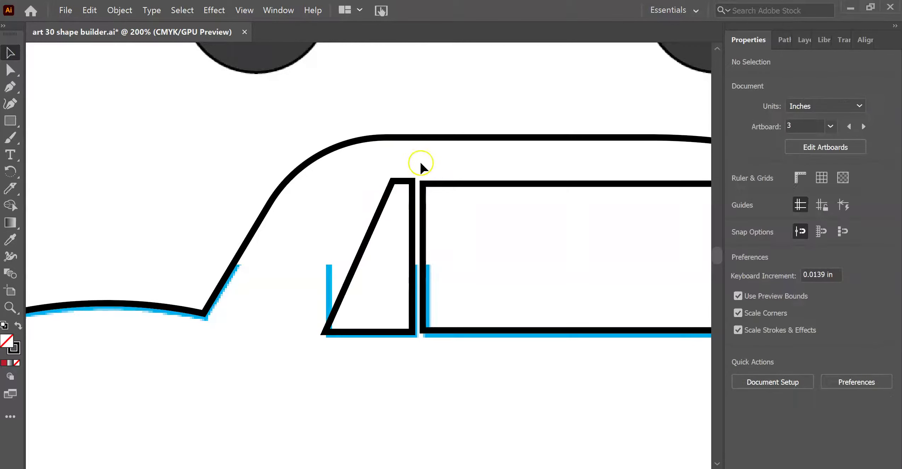
Step: Stretch the slanted front window forward toward the windshield slope and pull its rear edge slightly forward
key(ctrl+minus)
key(ctrl+minus)
click(11, 55)
click(378, 240)
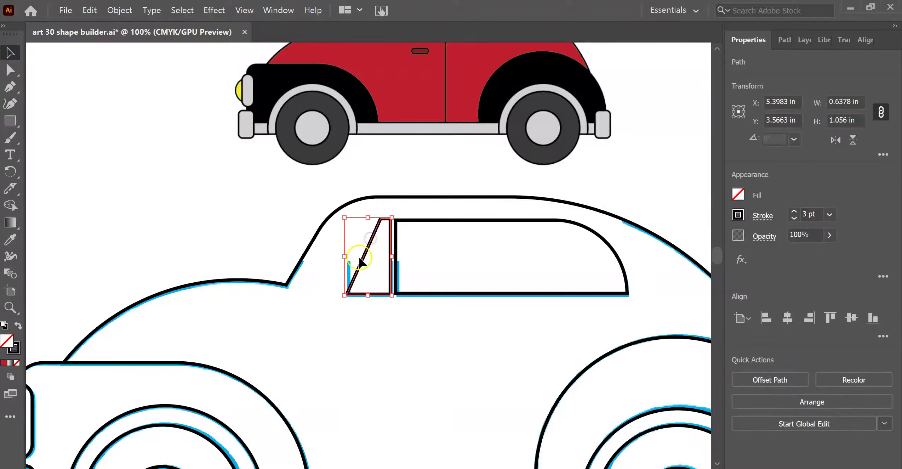
drag(346, 257, 297, 260)
drag(391, 259, 364, 261)
click(380, 172)
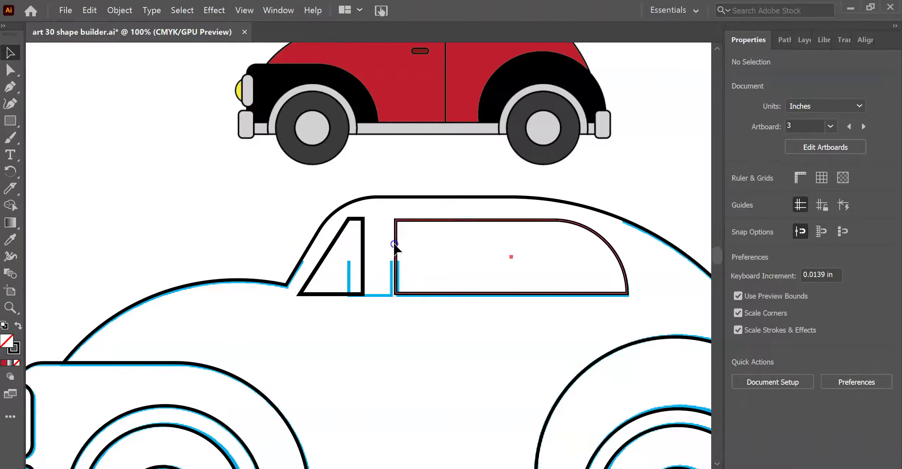
Step: Extend the large window's front edge forward, leaving a narrow gap behind the front window
click(395, 244)
drag(395, 257, 374, 258)
click(412, 315)
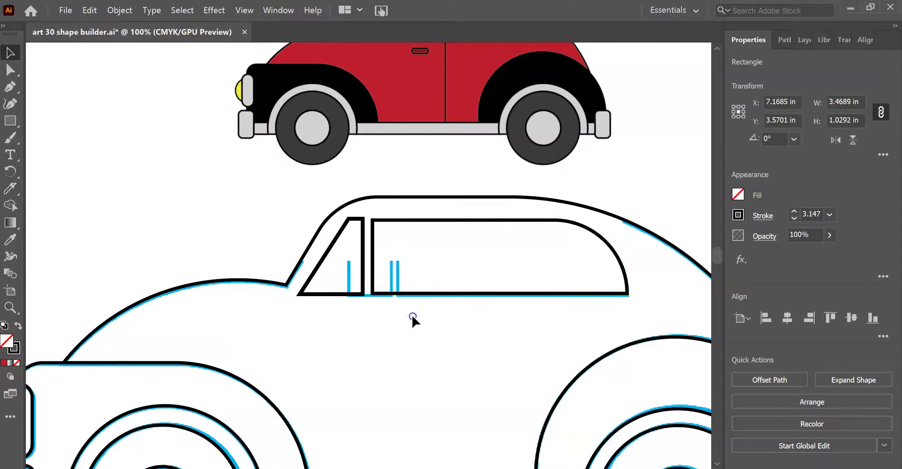
Step: Compare the adjusted windows with the window layout of the finished red car
scroll(411, 280, down, 3)
scroll(404, 274, up, 2)
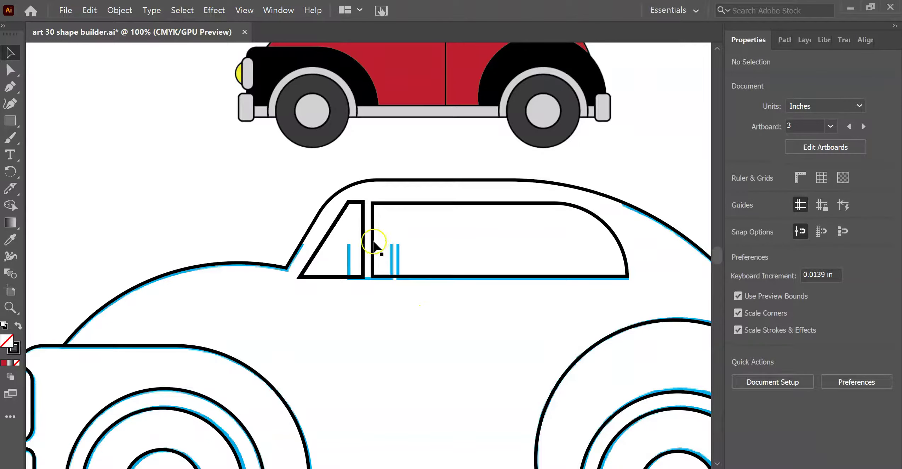
scroll(520, 191, up, 2)
scroll(524, 193, up, 4)
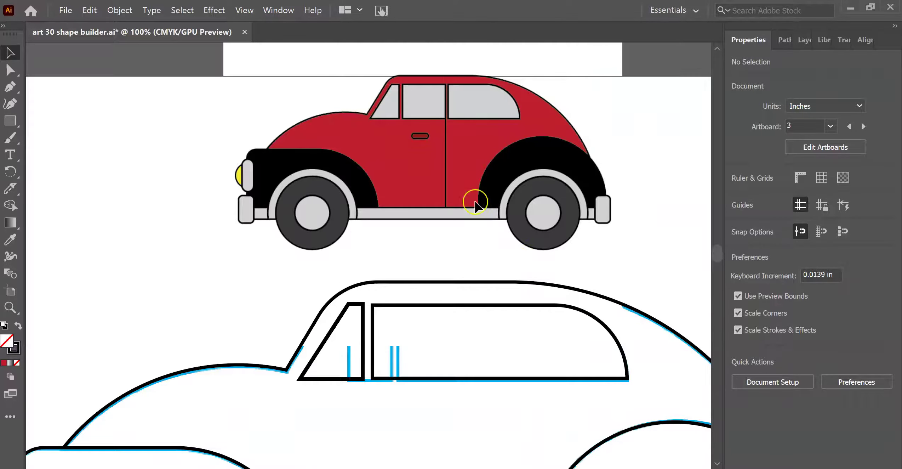
scroll(478, 230, down, 1)
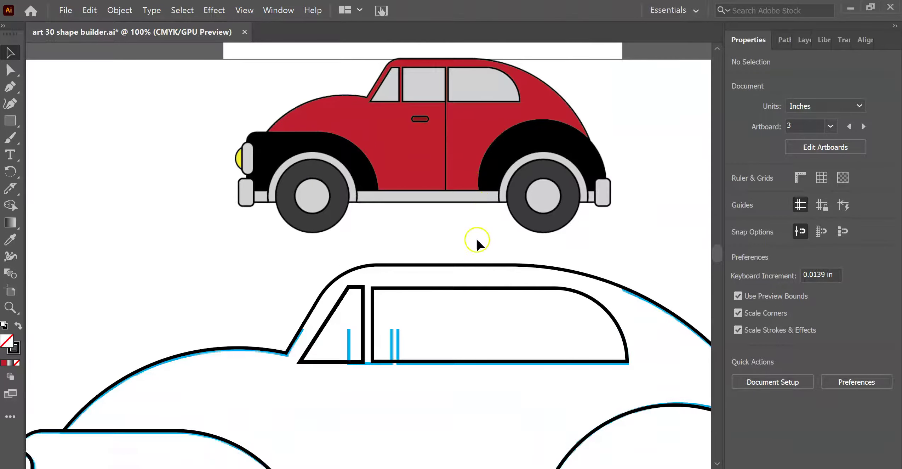
scroll(469, 297, down, 1)
scroll(486, 293, up, 1)
scroll(405, 295, down, 8)
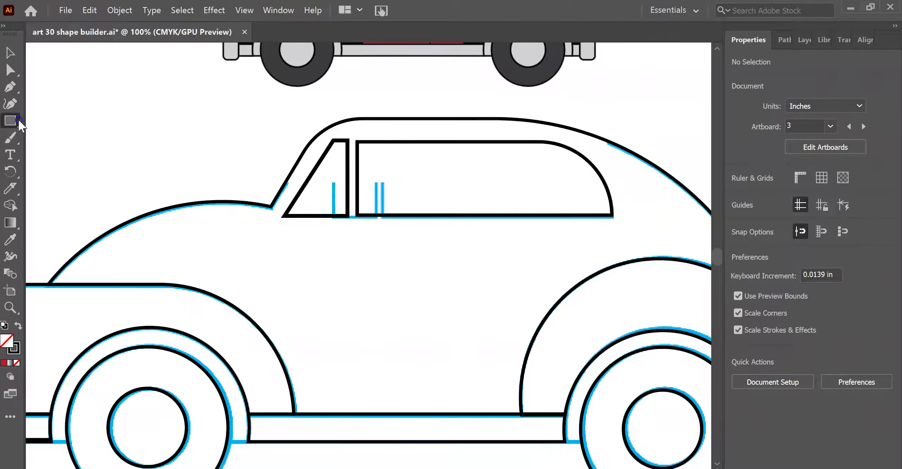
Step: Draw a narrow upright rectangle about 0.10 in wide and 1.06 in tall across the middle of the large window
drag(18, 118, 44, 120)
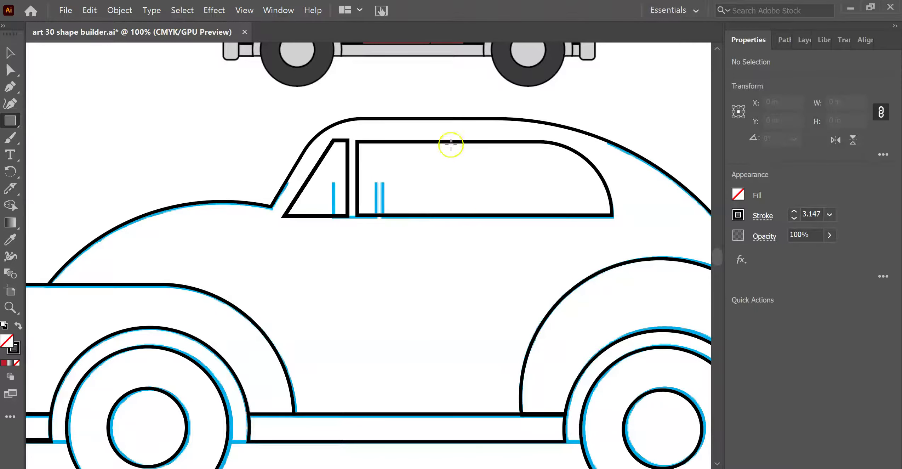
drag(457, 142, 461, 217)
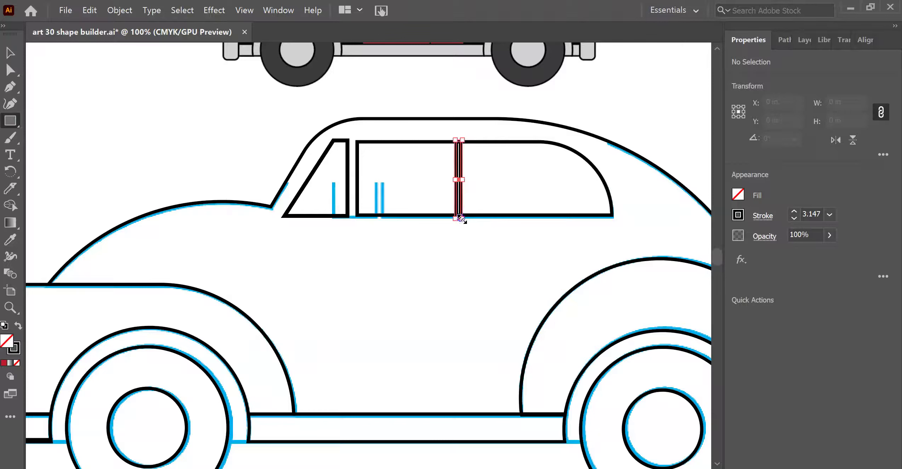
key(ctrl+equal)
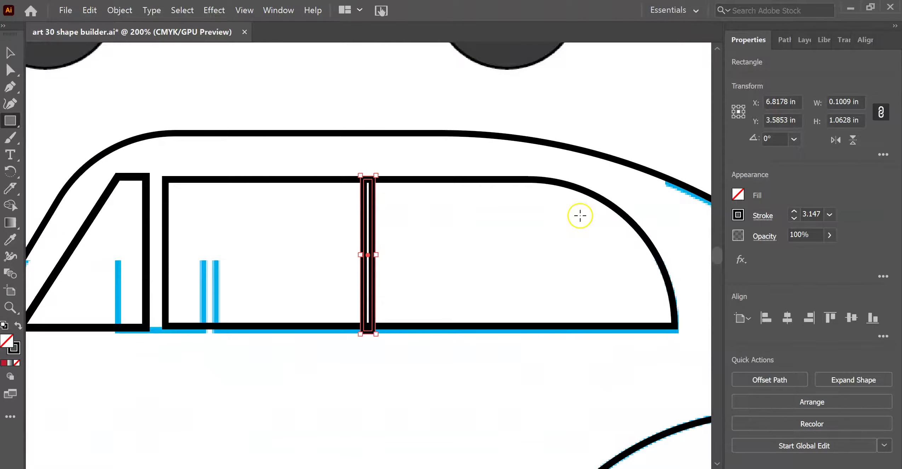
Step: Widen the narrow divider rectangle rearward to about 0.21 in
click(7, 53)
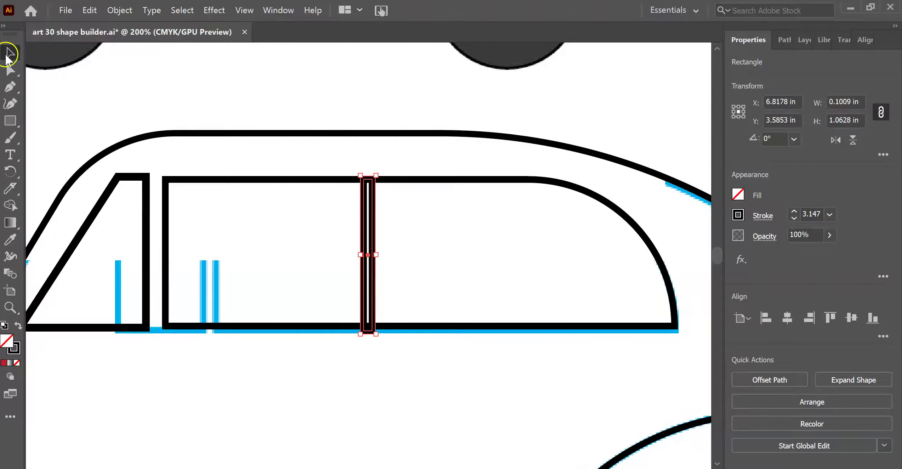
key(ctrl+equal)
key(ctrl+equal)
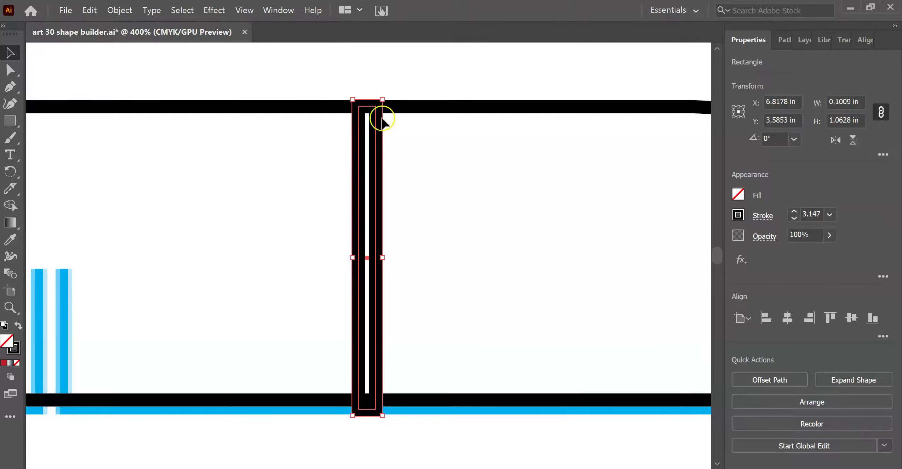
drag(383, 257, 400, 262)
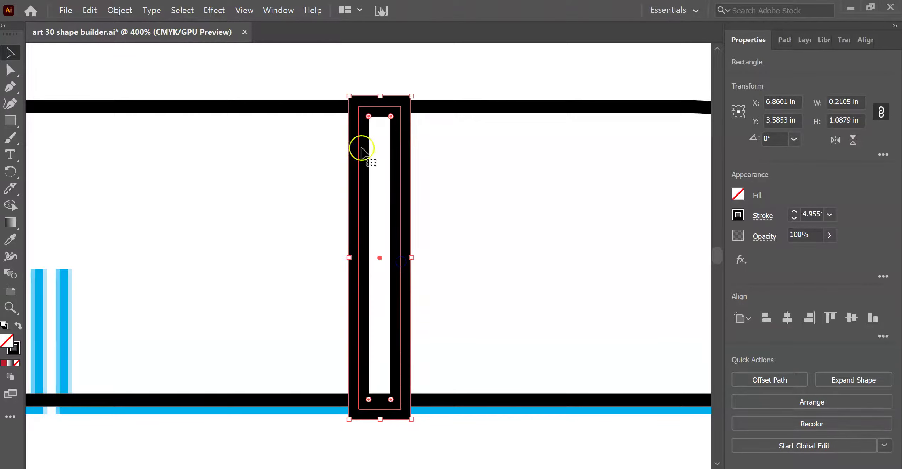
Step: Stretch the divider rectangle's top and bottom edges beyond the large window's outline
drag(383, 91, 387, 82)
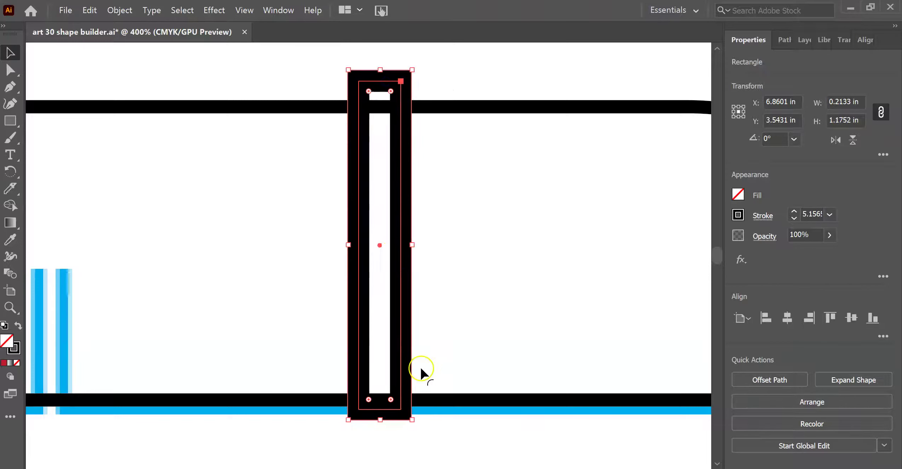
drag(382, 420, 376, 427)
key(ctrl+z)
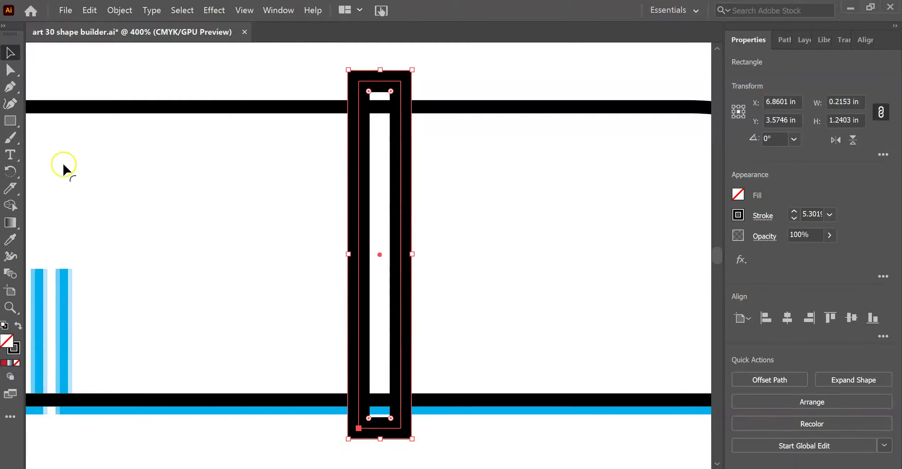
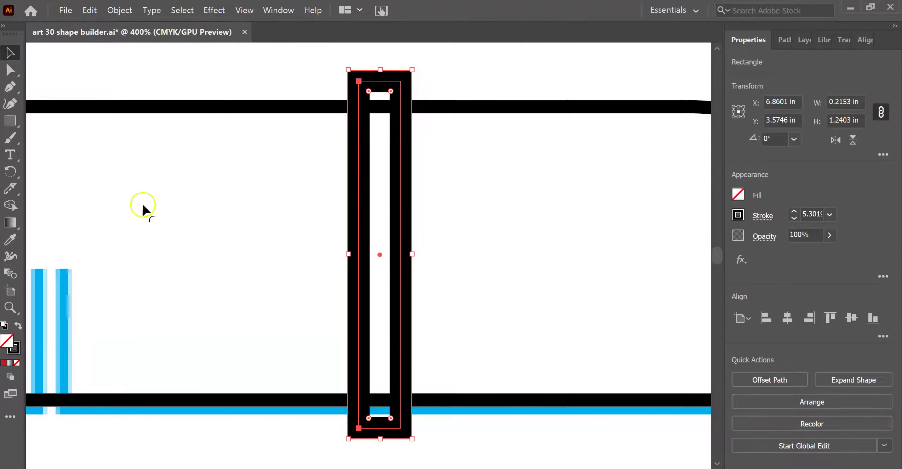
Step: Fit the divider's top and bottom edges to the large window's outline with Free Transform, reducing its stroke to 3 pt in between
key(e)
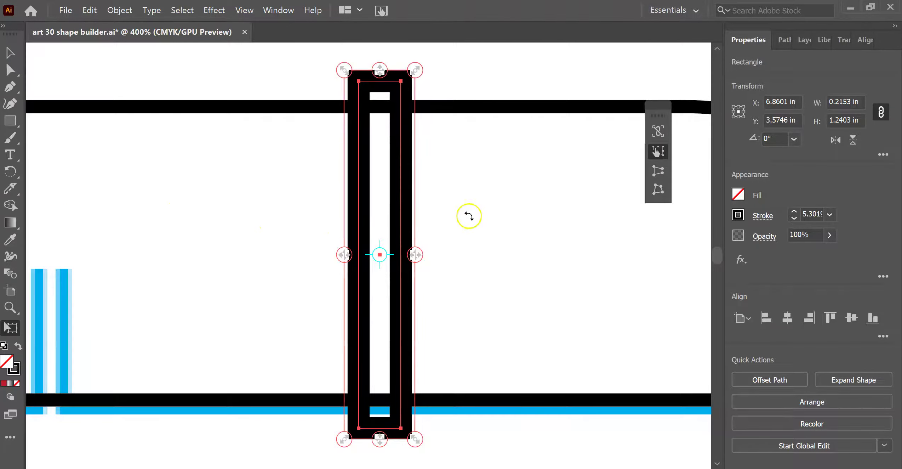
mouse_move(383, 71)
mouse_down()
mouse_move(381, 58)
mouse_move(380, 99)
mouse_up()
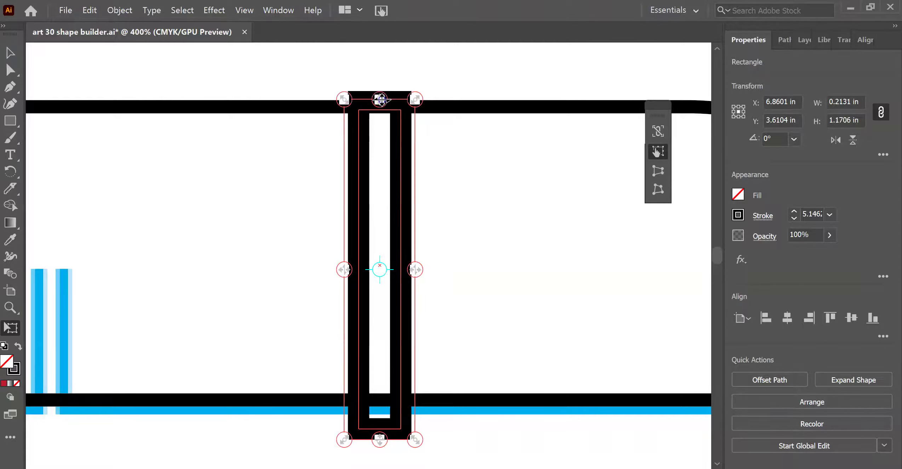
click(793, 212)
click(793, 217)
click(793, 218)
click(793, 217)
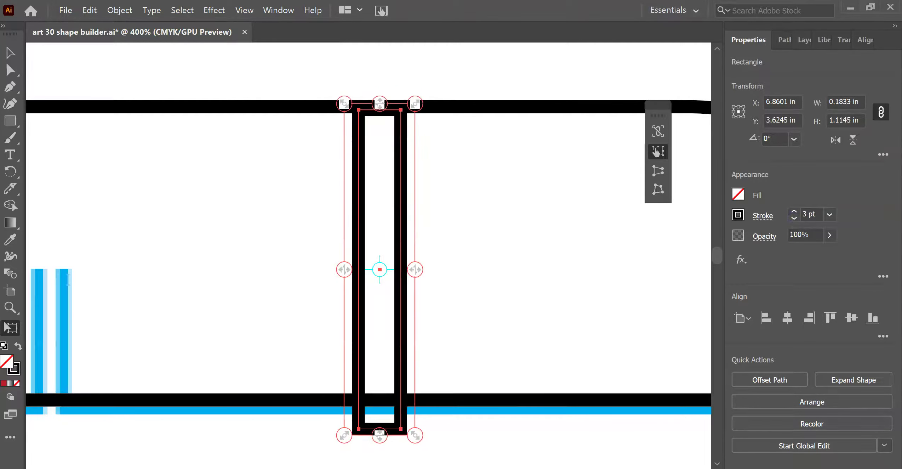
drag(379, 431, 379, 406)
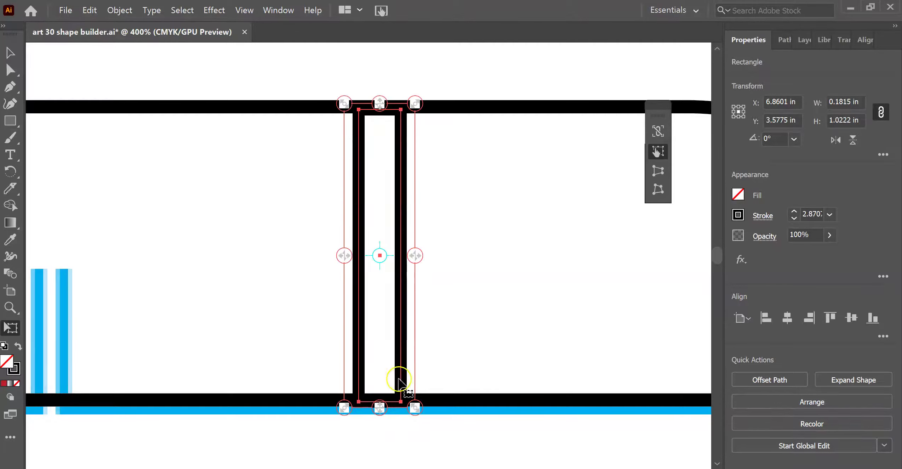
Step: Set the window divider's stroke to 2 pt and deselect it
click(794, 217)
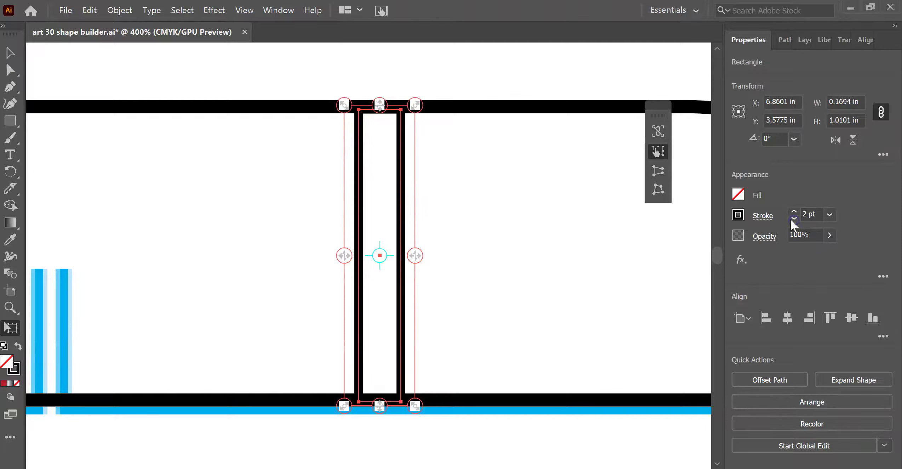
click(380, 104)
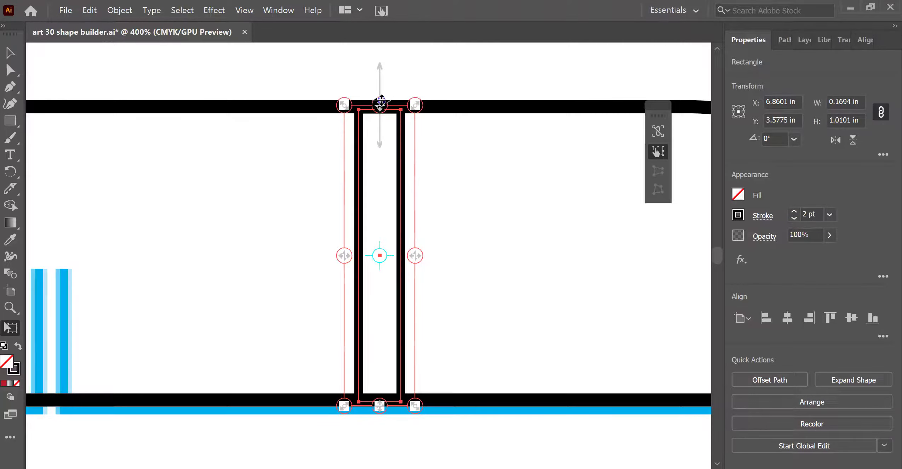
click(10, 52)
click(174, 82)
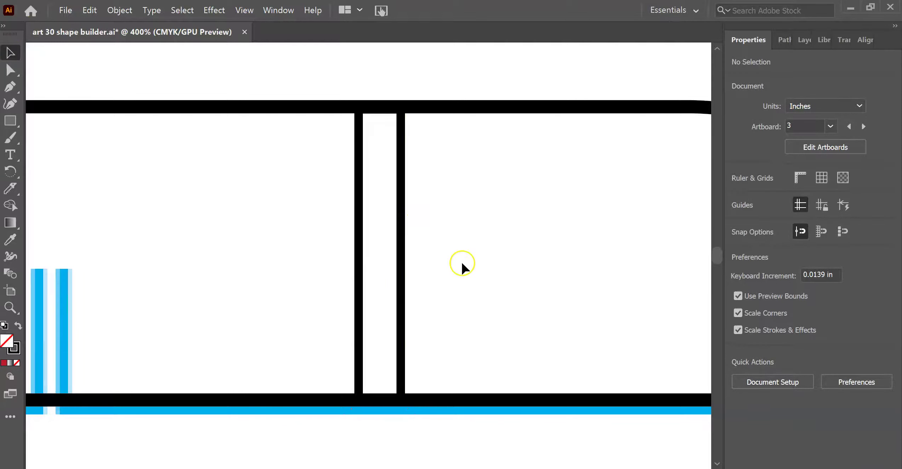
Step: Compare the divided window and the whole car outline with the finished red car
key(ctrl+minus)
key(ctrl+minus)
key(ctrl+minus)
scroll(462, 263, down, 2)
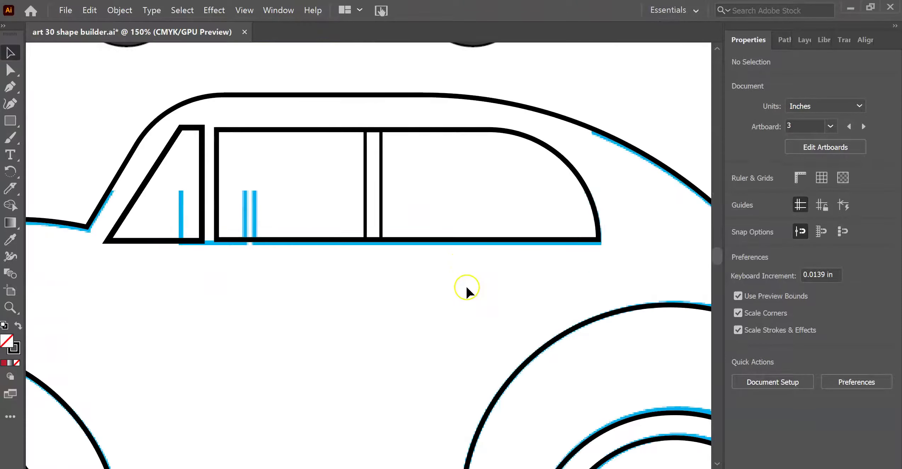
scroll(465, 292, up, 1)
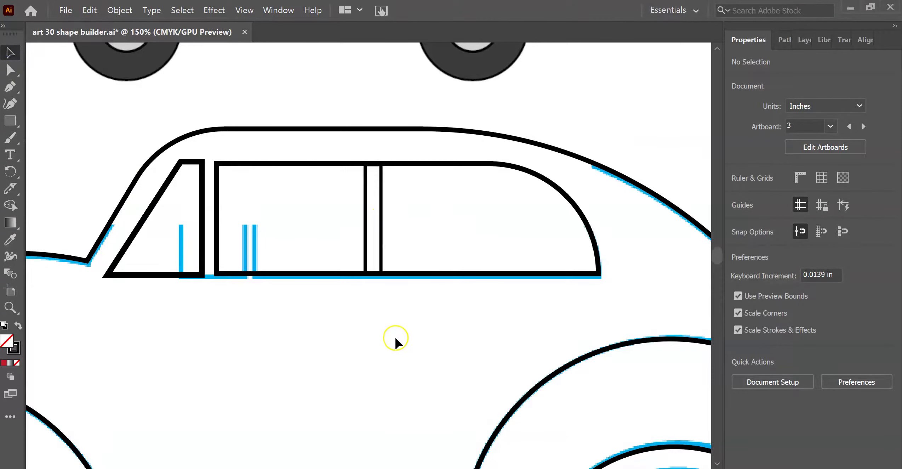
key(ctrl+minus)
key(ctrl+minus)
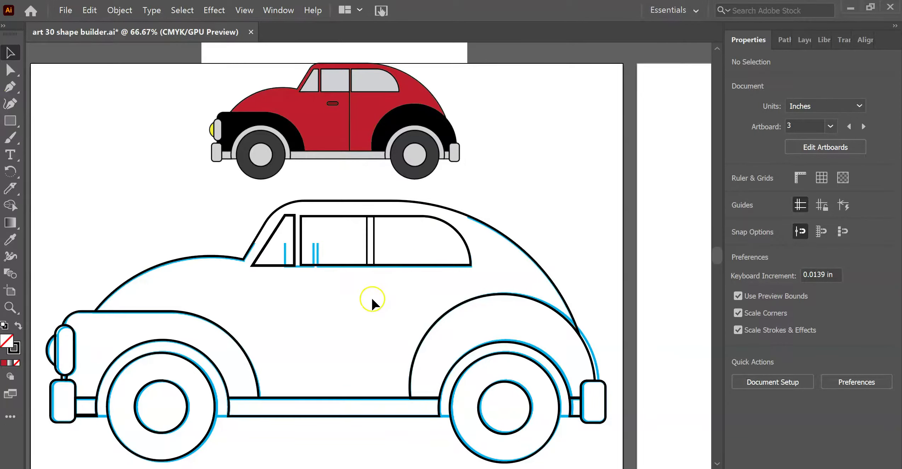
Step: Draw a straight vertical door line about 2.68 in long from the divider's front edge down to the running board
key(ctrl+plus)
key(ctrl+plus)
key(ctrl+plus)
drag(480, 364, 501, 121)
key(ctrl+minus)
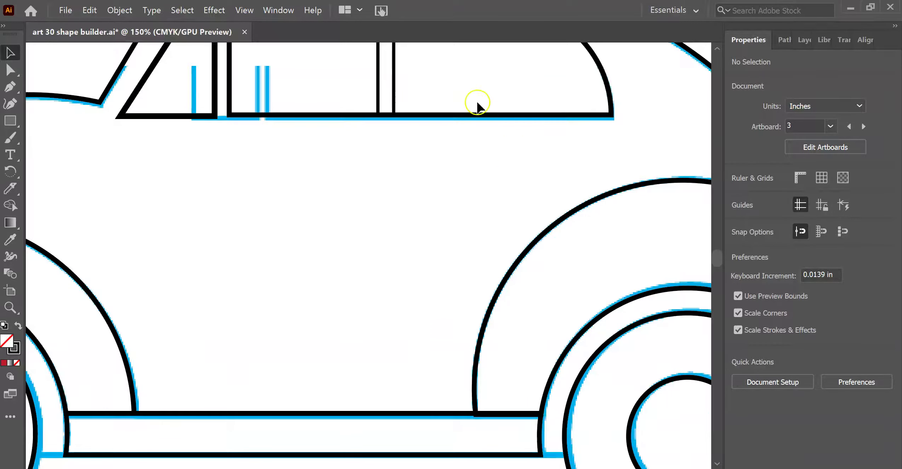
drag(17, 126, 101, 184)
scroll(382, 162, up, 2)
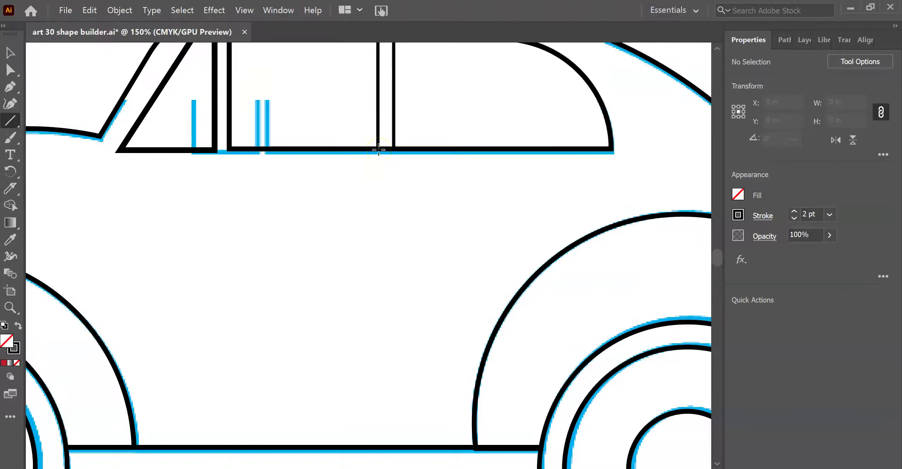
drag(378, 152, 392, 447)
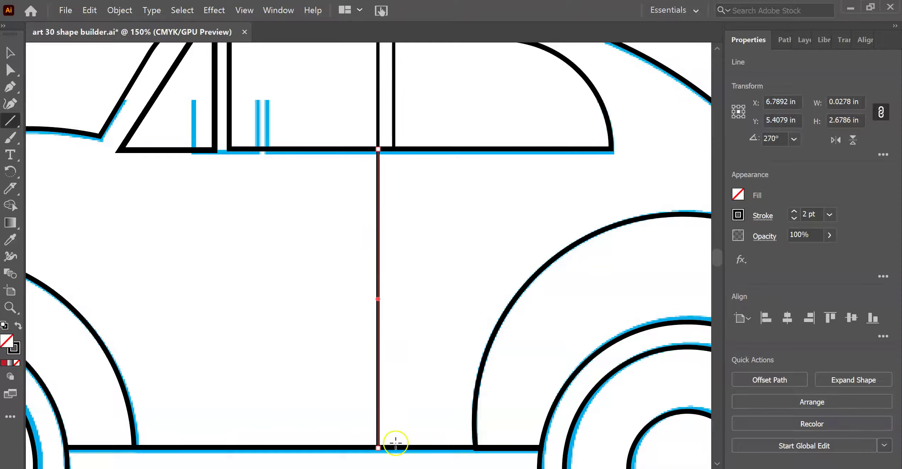
Step: Increase the door line's stroke weight by one step and deselect it
key(ctrl+minus)
key(ctrl+minus)
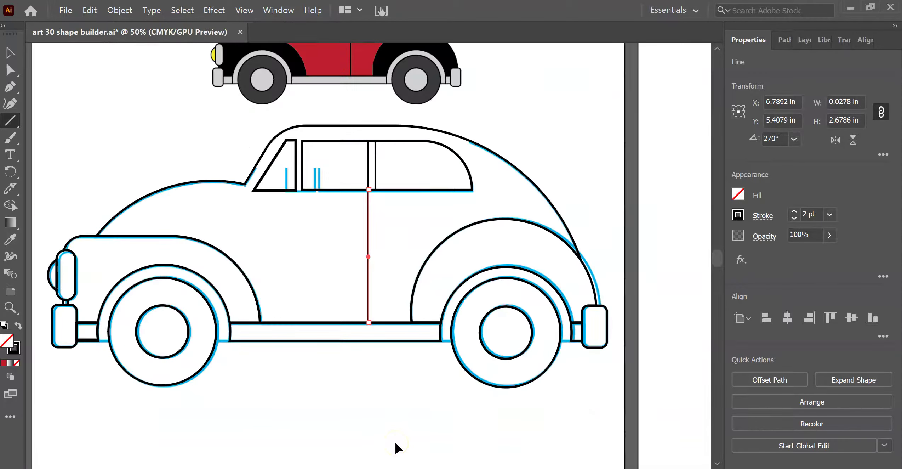
click(794, 211)
click(5, 51)
click(545, 101)
click(544, 161)
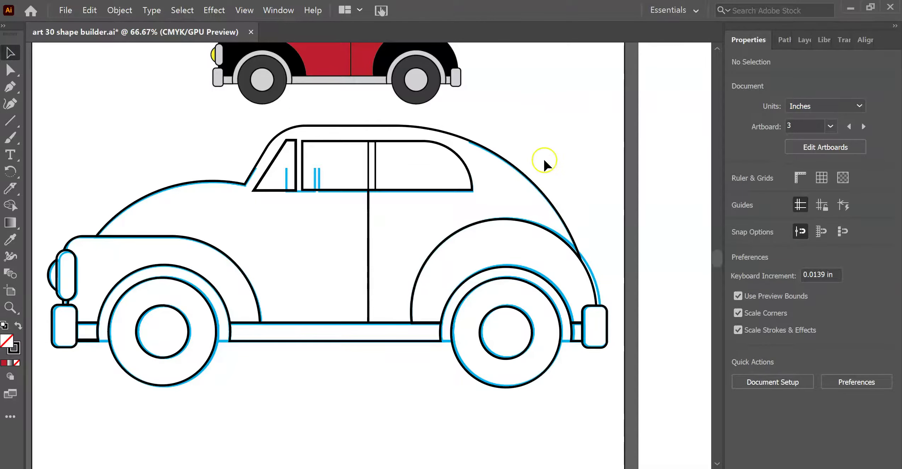
Step: Select the whole car and try to merge the window divider into the car body with Shape Builder
scroll(565, 183, up, 2)
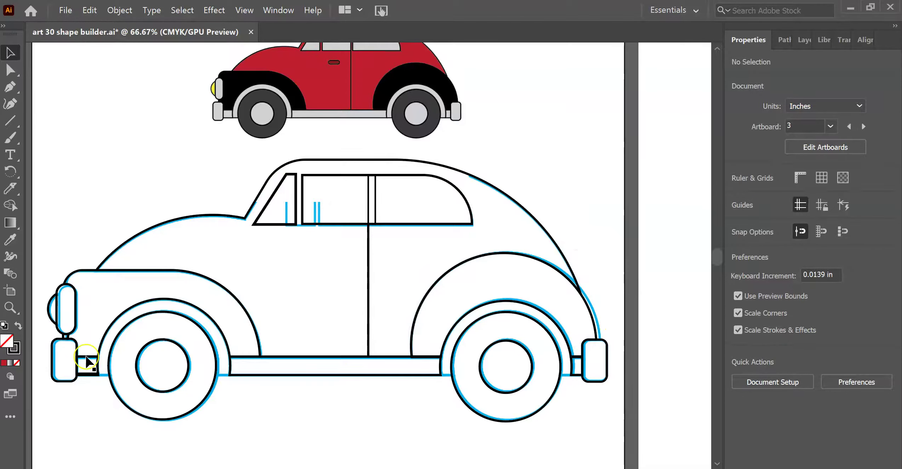
scroll(584, 235, up, 1)
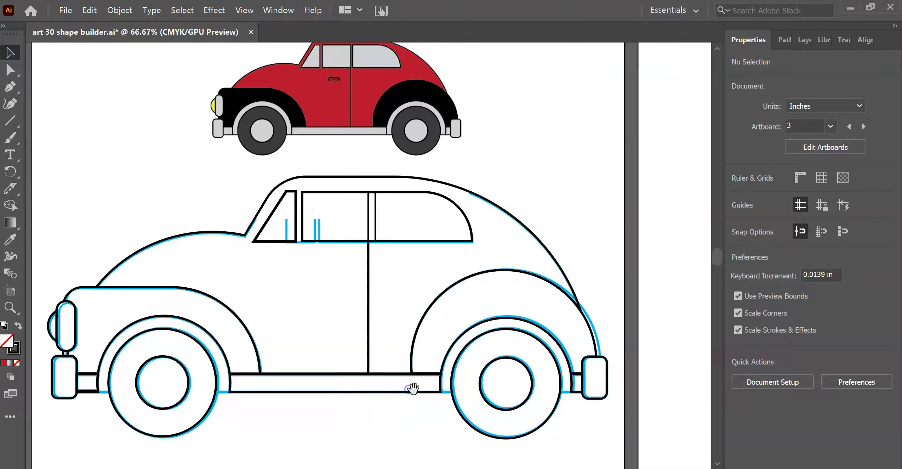
drag(129, 219, 606, 426)
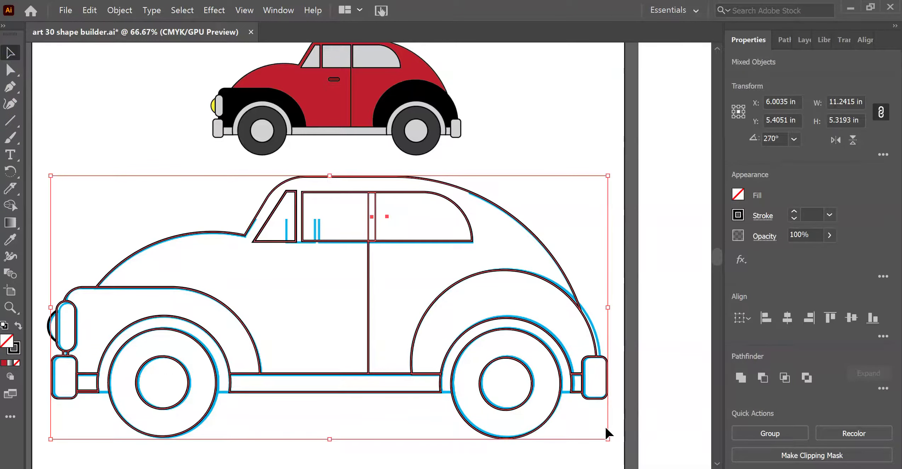
click(11, 204)
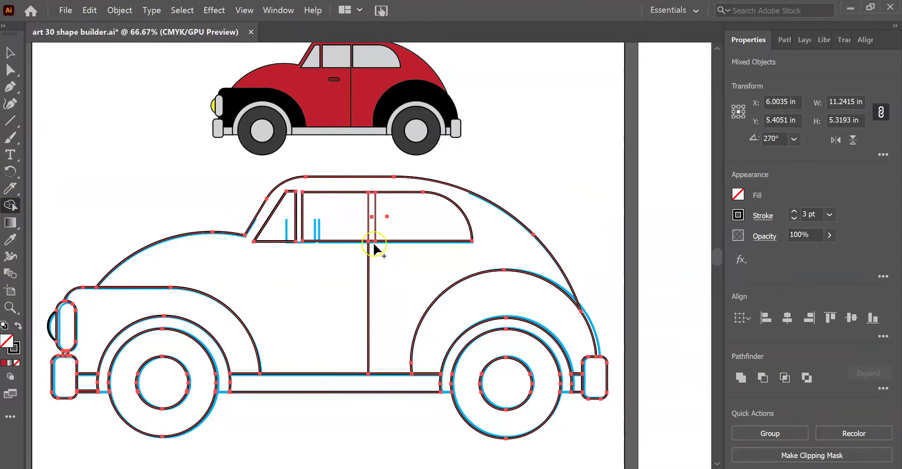
key(ctrl+plus)
key(ctrl+plus)
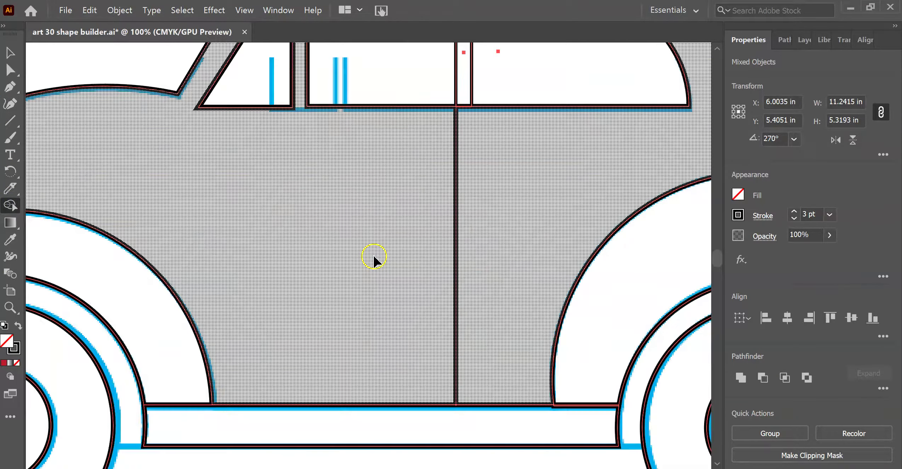
drag(609, 117, 565, 239)
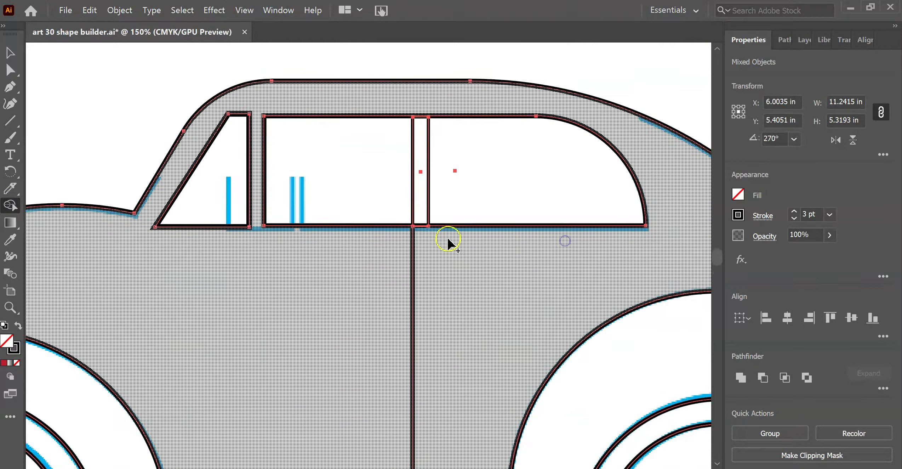
drag(418, 229, 419, 191)
drag(417, 137, 420, 113)
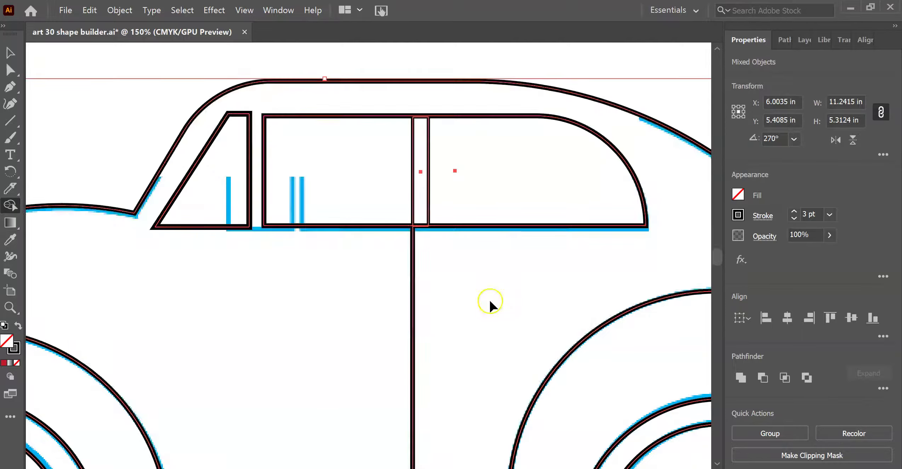
Step: Try merging the body through the divider's lower and upper edges with Shape Builder, and undo the merges
click(423, 231)
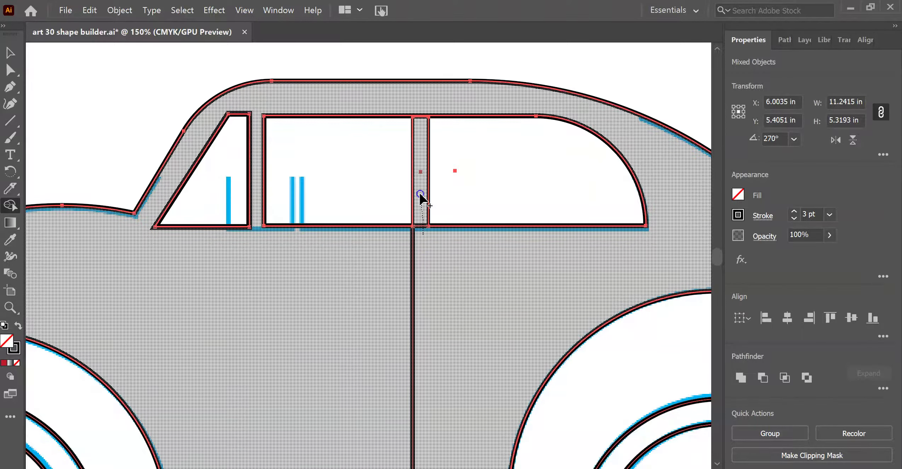
drag(420, 193, 420, 193)
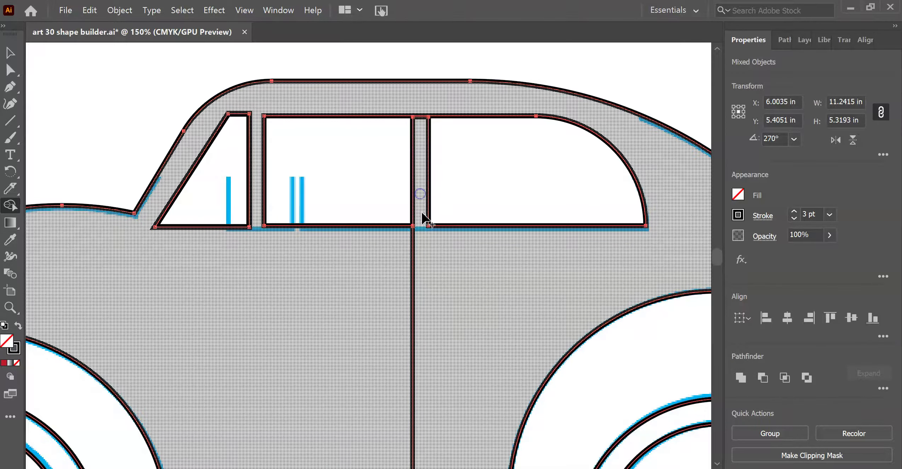
drag(422, 106, 419, 125)
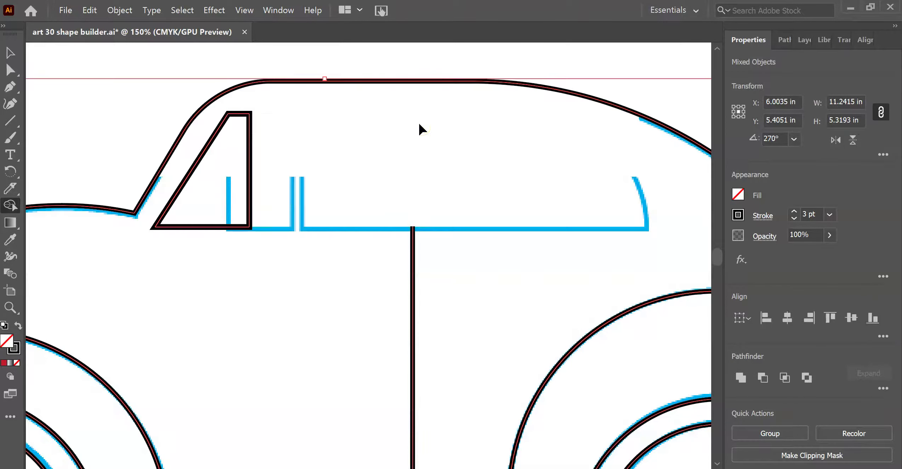
key(ctrl+equal)
key(ctrl+equal)
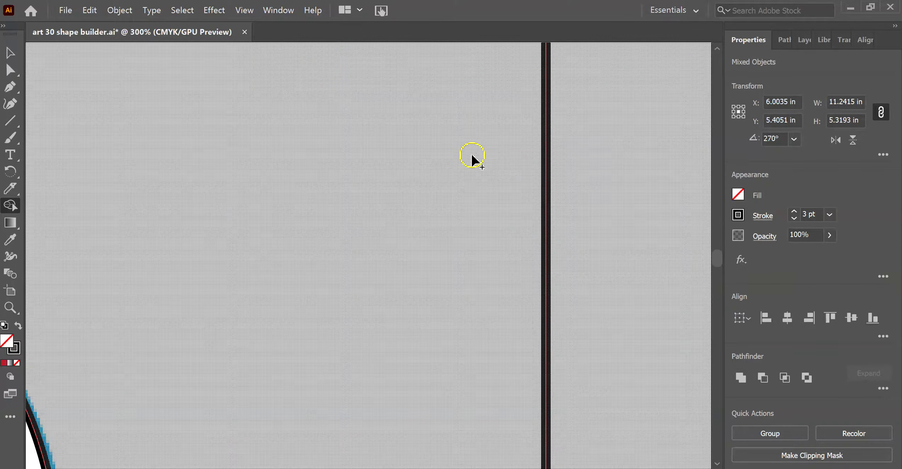
drag(572, 148, 519, 346)
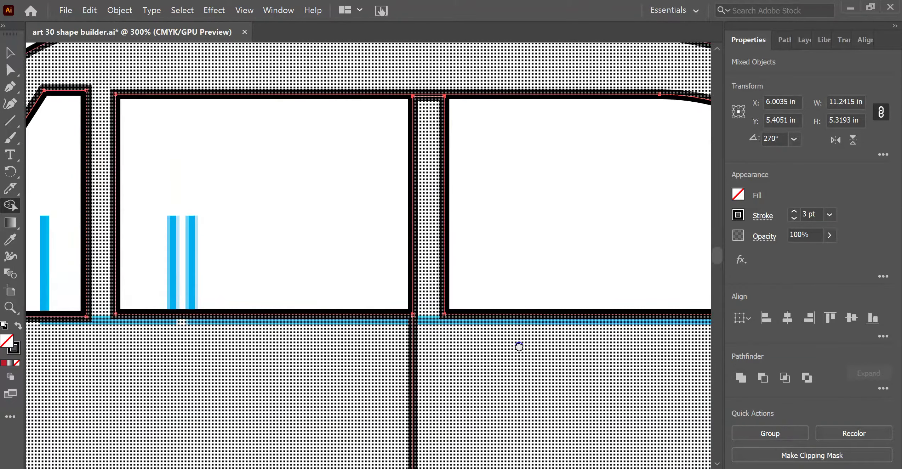
drag(430, 78, 428, 120)
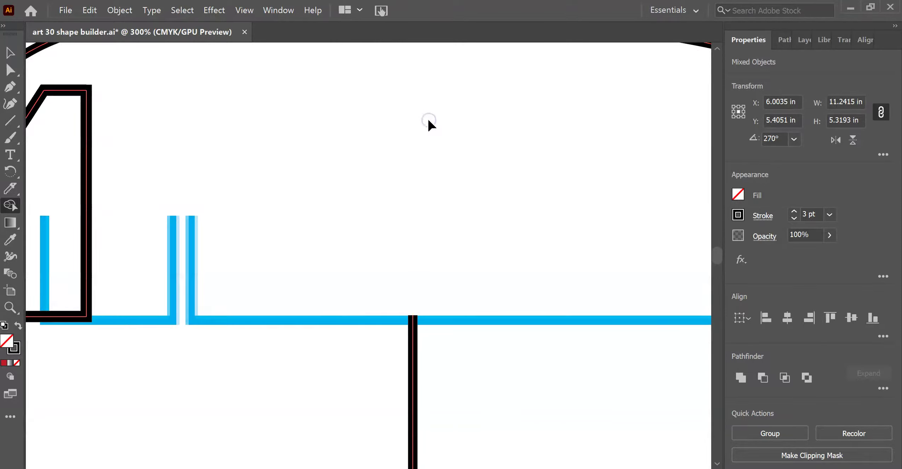
key(ctrl+z)
click(423, 137)
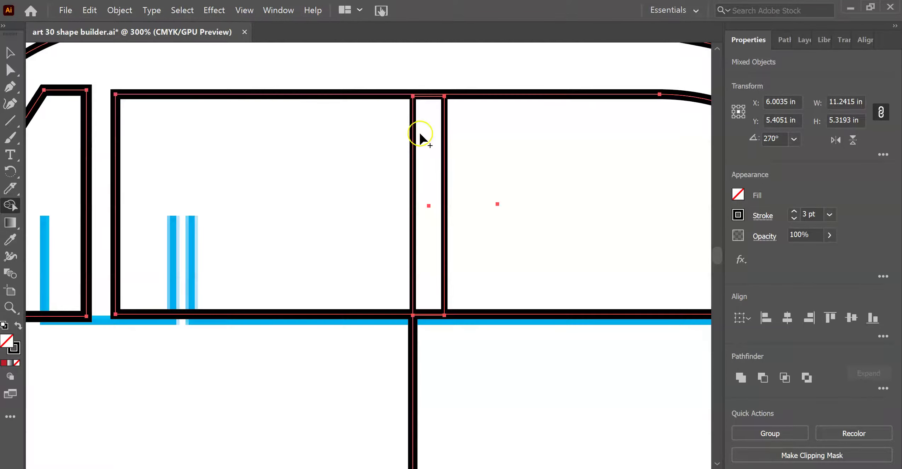
Step: Stretch the window divider past the upper and lower window edges to a height of about 1.13 in
click(11, 54)
click(158, 64)
click(445, 95)
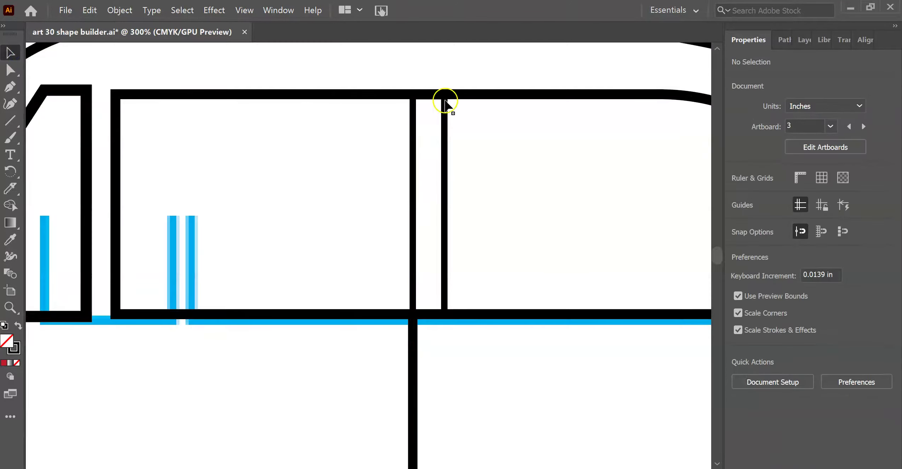
drag(444, 94, 456, 93)
key(ctrl+z)
key(ctrl+plus)
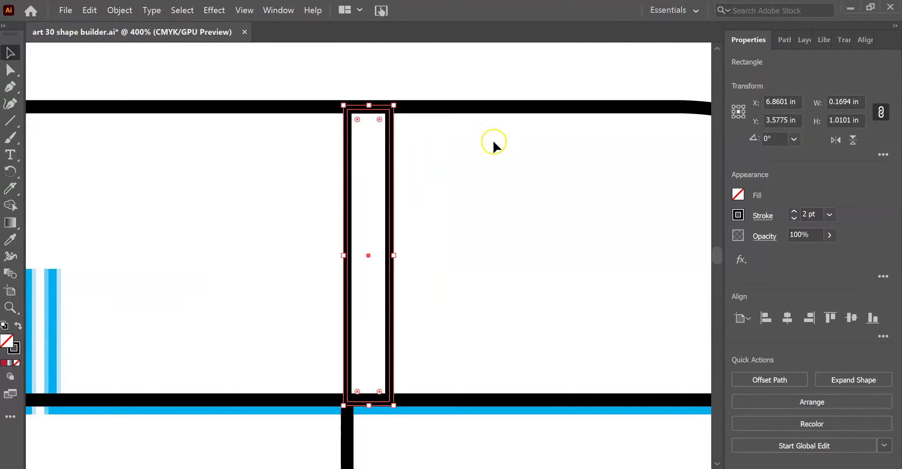
drag(369, 105, 370, 91)
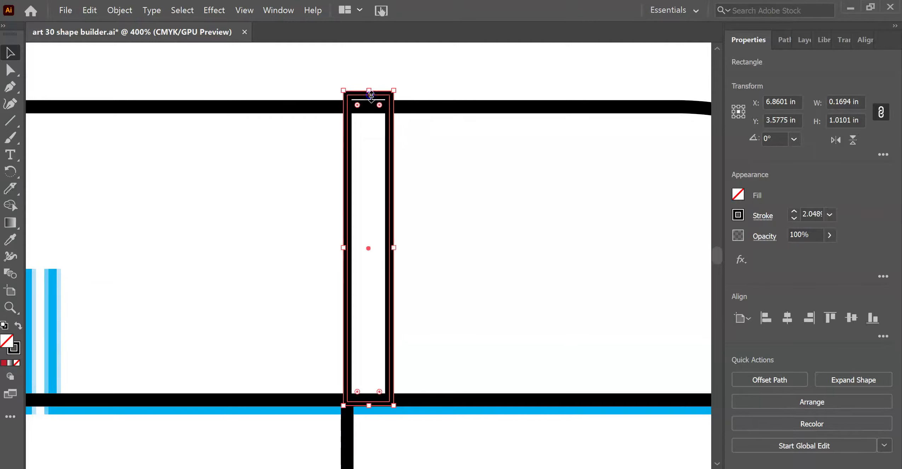
scroll(413, 300, down, 2)
drag(365, 340, 370, 346)
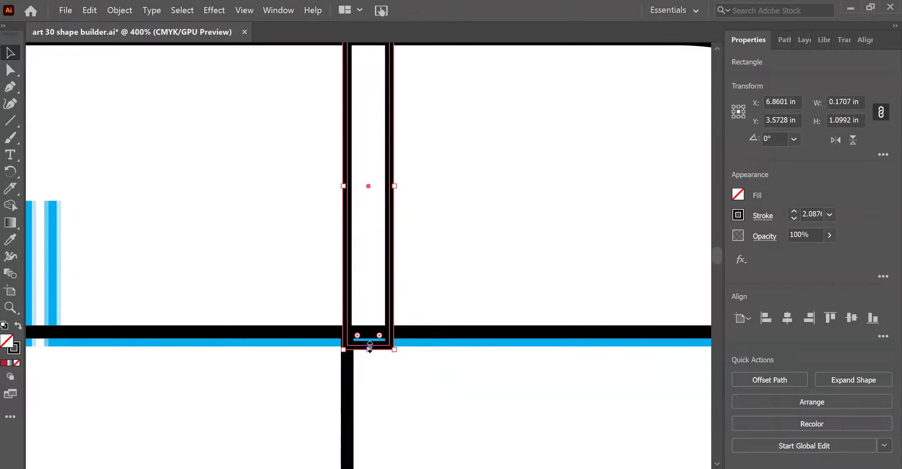
scroll(501, 266, up, 3)
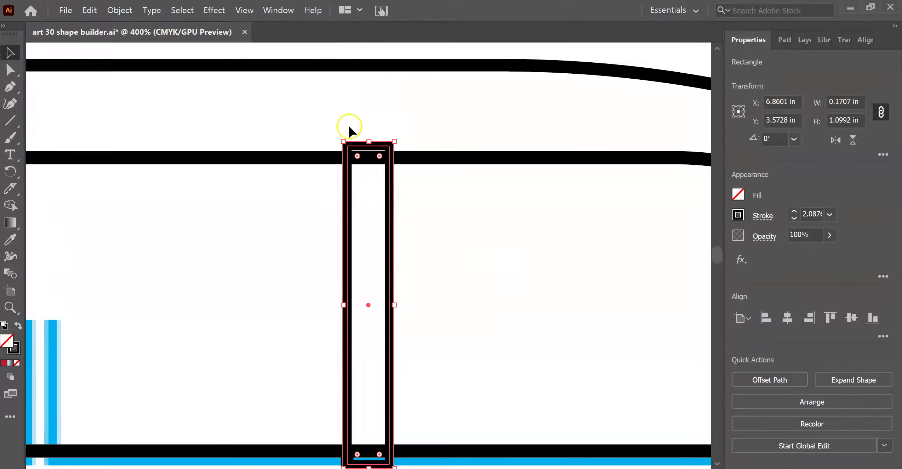
drag(366, 141, 367, 130)
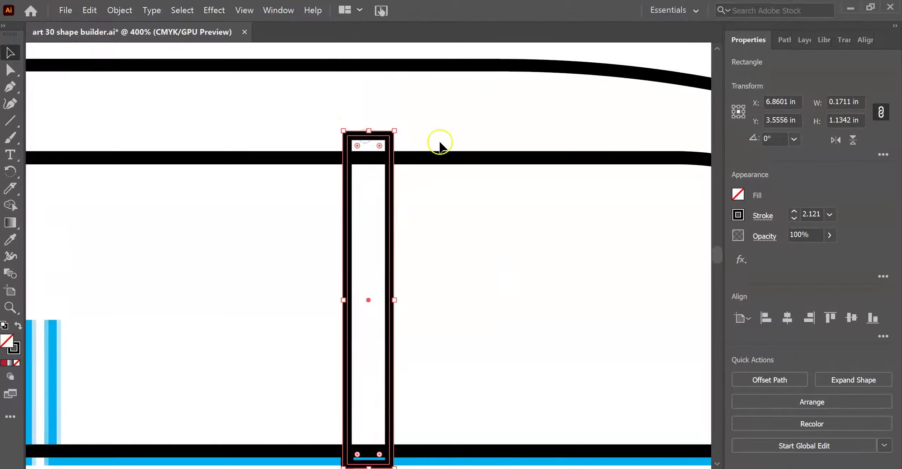
Step: Clear the divider strip with Shape Builder so the side window becomes two separate panes, and deselect everything
key(ctrl+minus)
key(ctrl+minus)
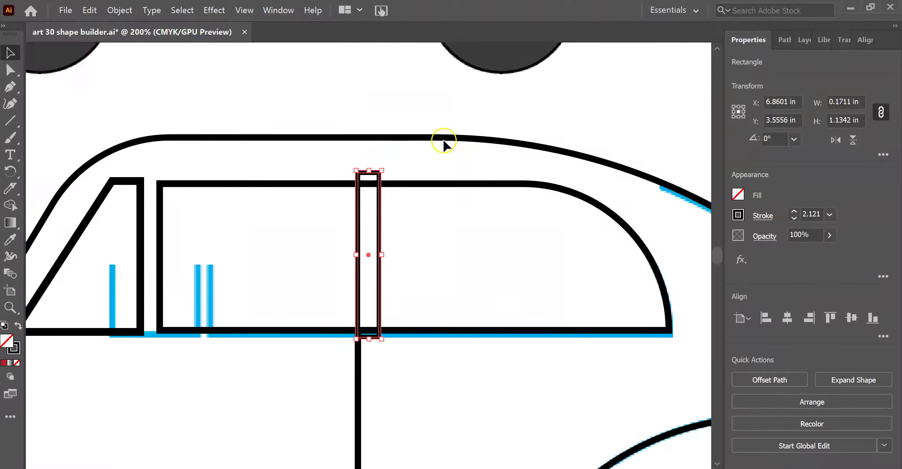
drag(183, 84, 491, 408)
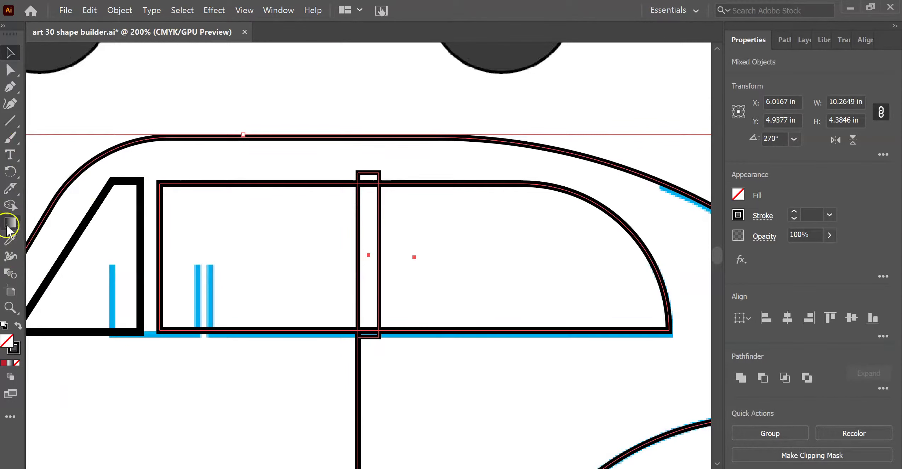
click(10, 204)
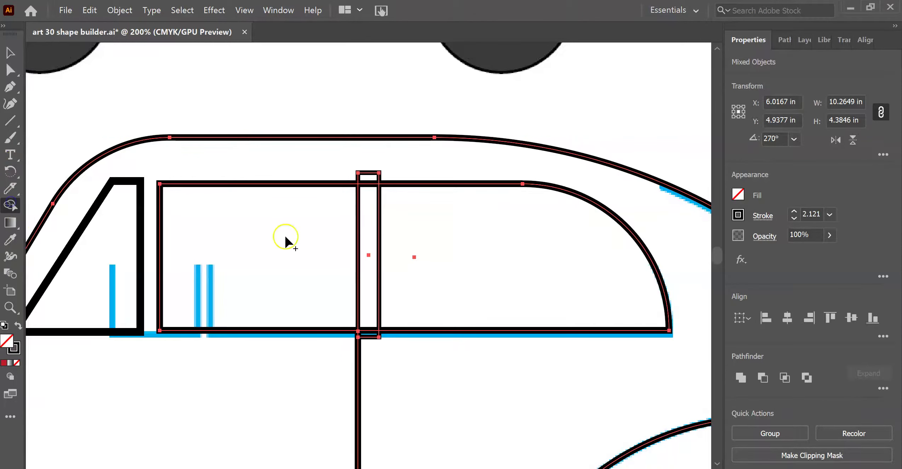
mouse_move(371, 195)
mouse_down()
mouse_move(369, 347)
mouse_move(360, 249)
mouse_move(363, 181)
mouse_move(370, 184)
mouse_up()
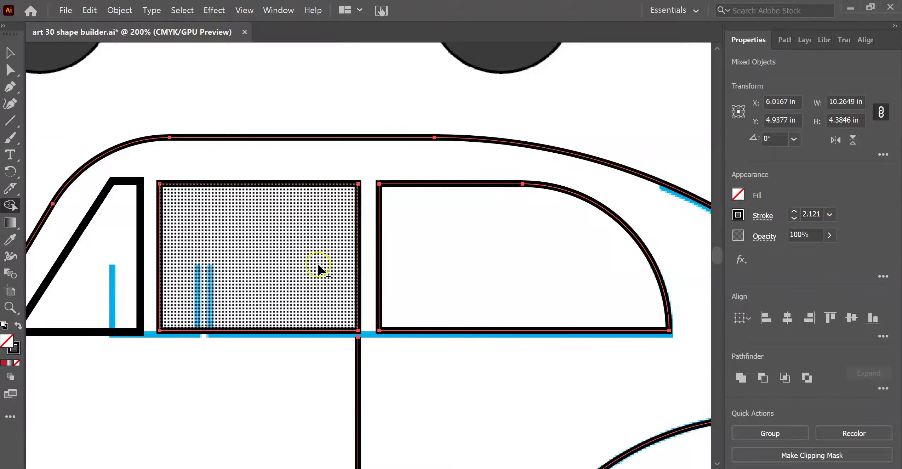
click(9, 53)
click(383, 108)
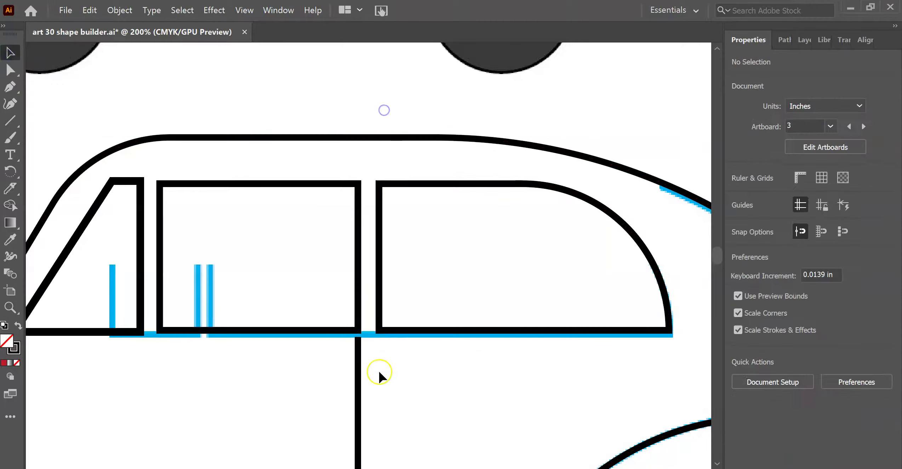
Step: Stretch the door line up to the front pane's lower rear corner, making it about 2.69 in long, and deselect it
click(360, 341)
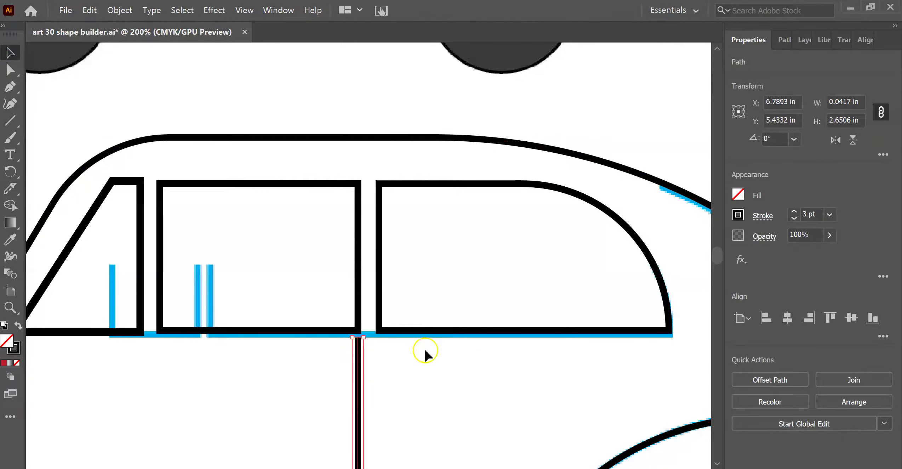
key(ctrl+equal)
key(ctrl+equal)
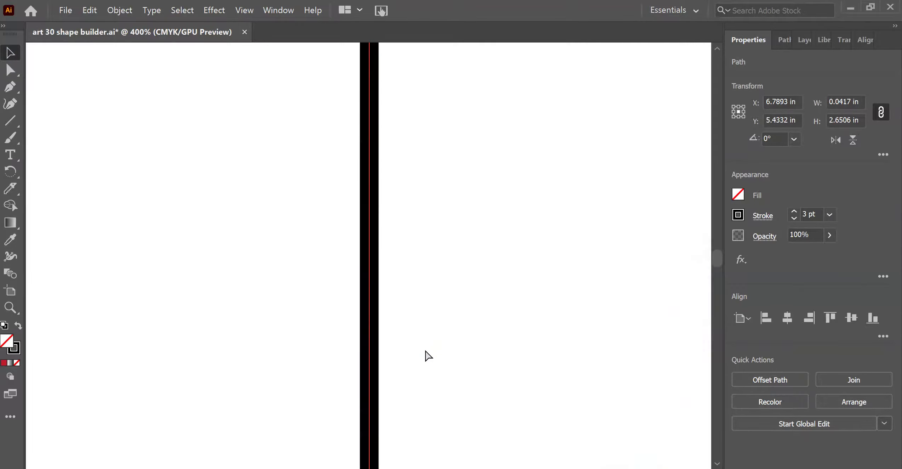
drag(424, 213, 431, 332)
key(ctrl+equal)
click(349, 251)
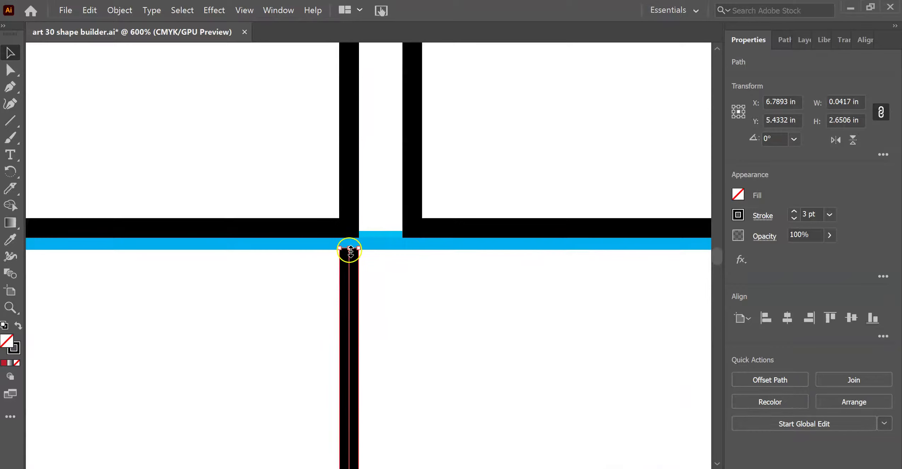
drag(352, 233, 351, 233)
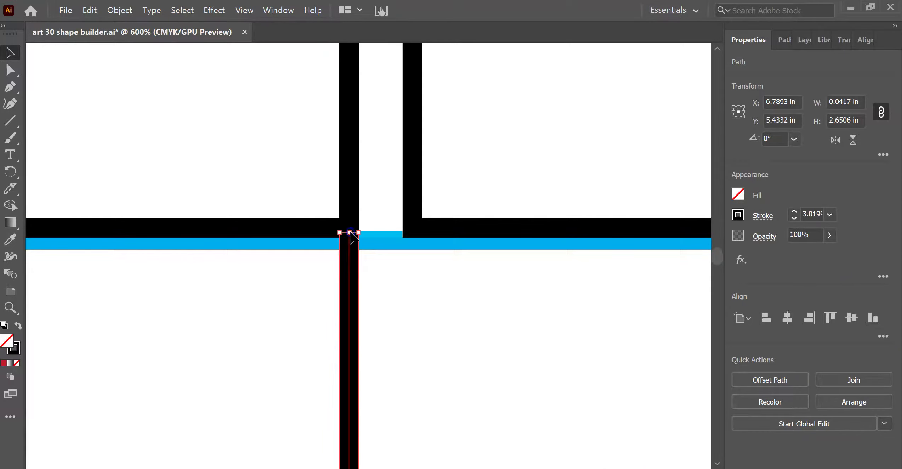
click(405, 269)
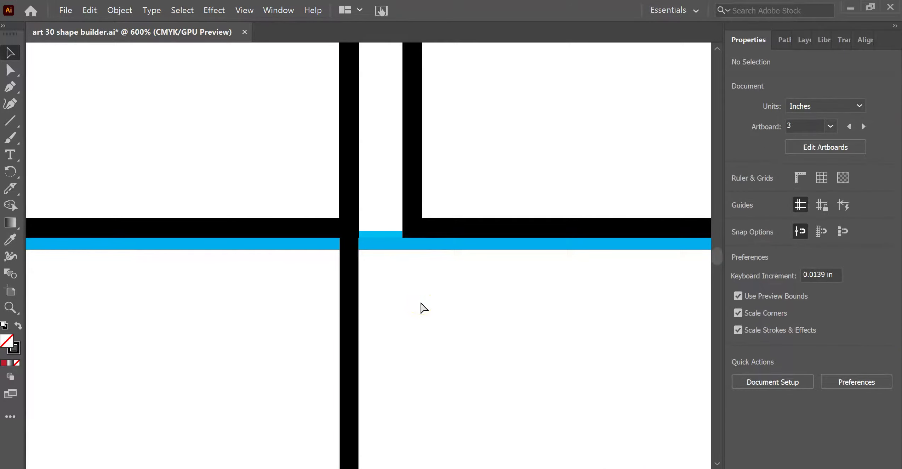
Step: Try shifting the door line slightly right to line up with the front pane's rear frame
key(ctrl+equal)
key(ctrl+equal)
key(ctrl+equal)
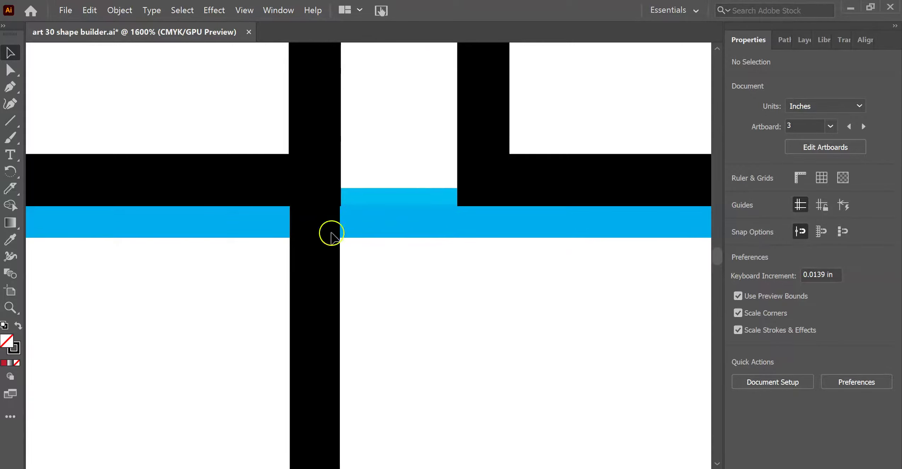
click(313, 220)
drag(313, 220, 315, 220)
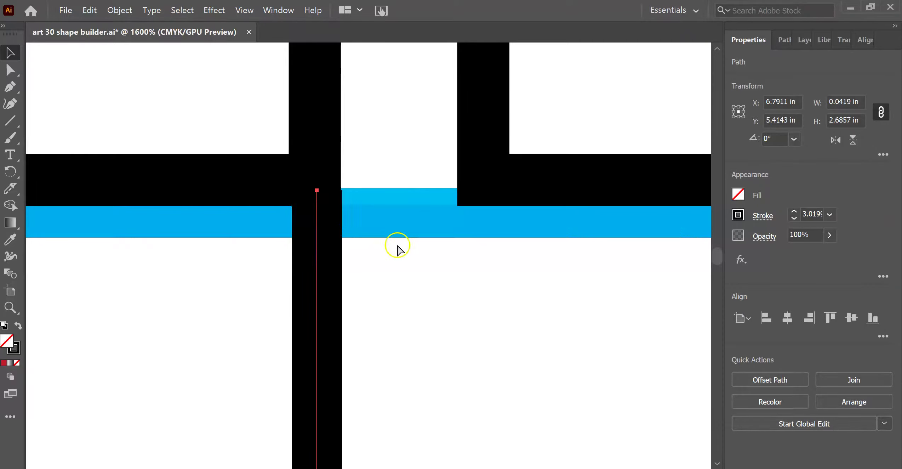
Step: Try nudging the door line right by one keyboard increment at its junction with the front pane, and nudge it back
key(ctrl+equal)
key(ctrl+equal)
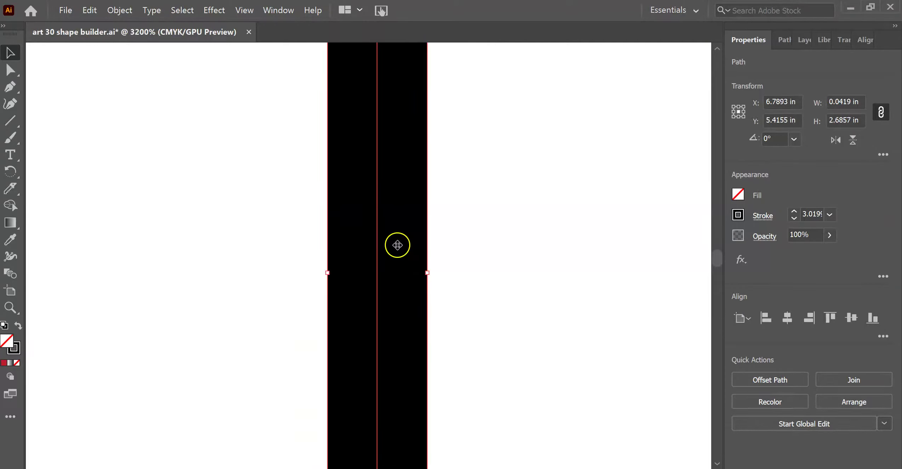
drag(475, 163, 443, 209)
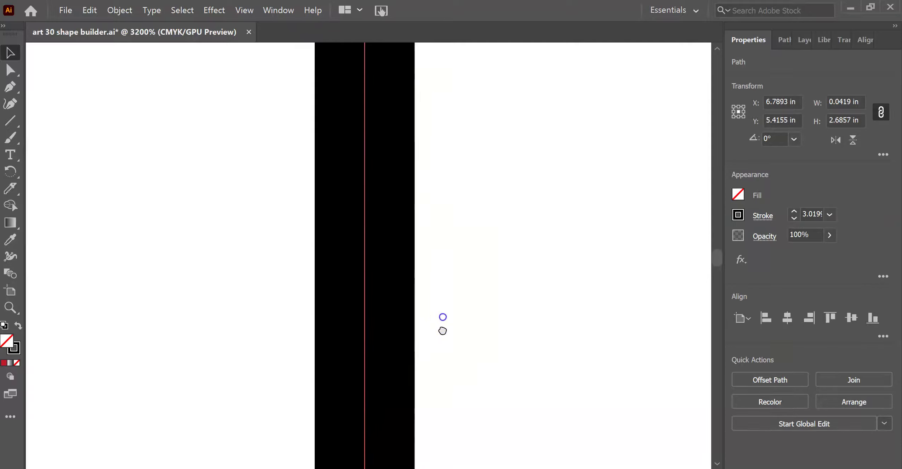
drag(433, 332, 453, 205)
drag(481, 90, 457, 227)
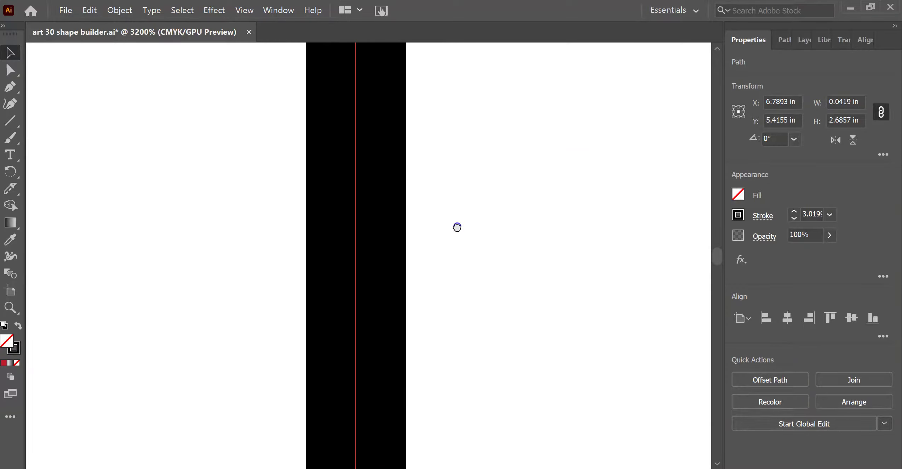
scroll(459, 212, up, 8)
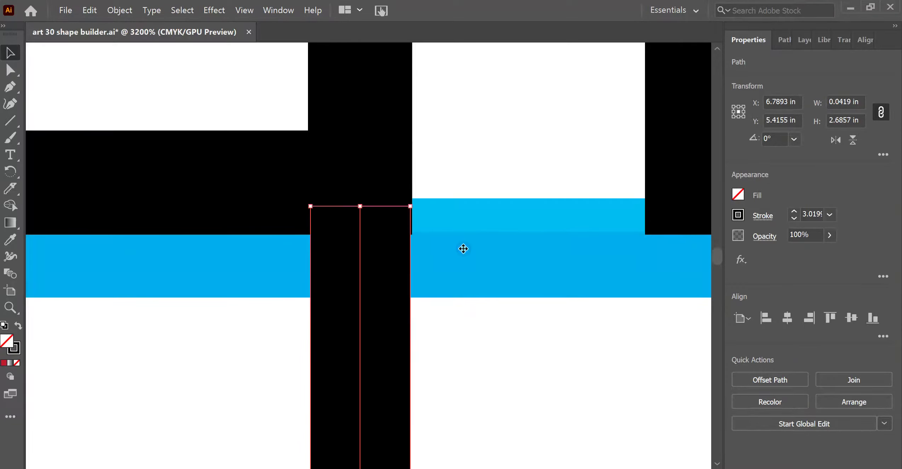
click(439, 166)
key(ctrl+plus)
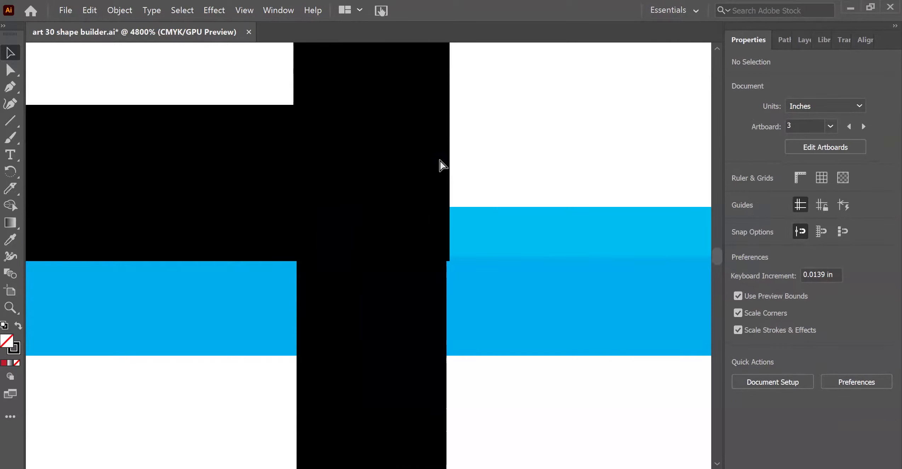
key(ctrl+plus)
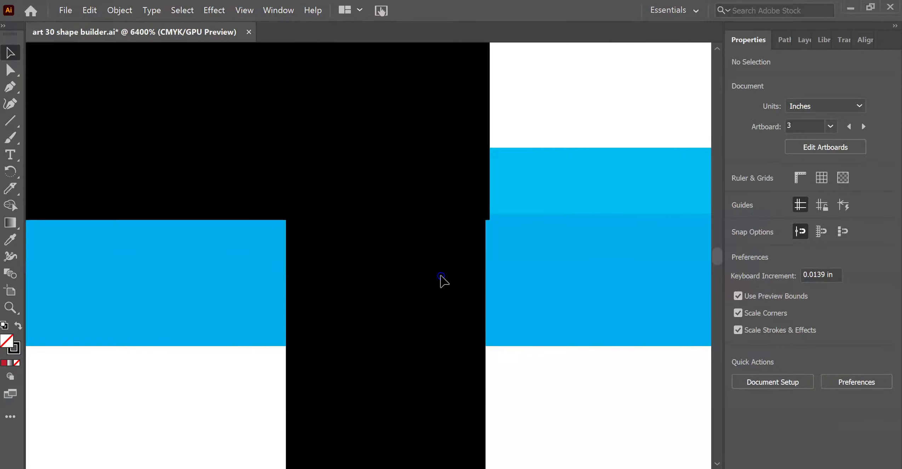
click(387, 270)
key(Right)
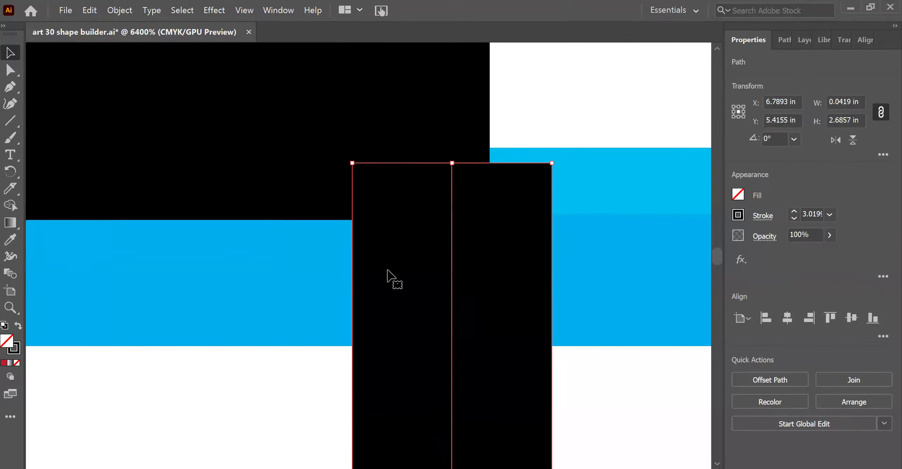
key(Left)
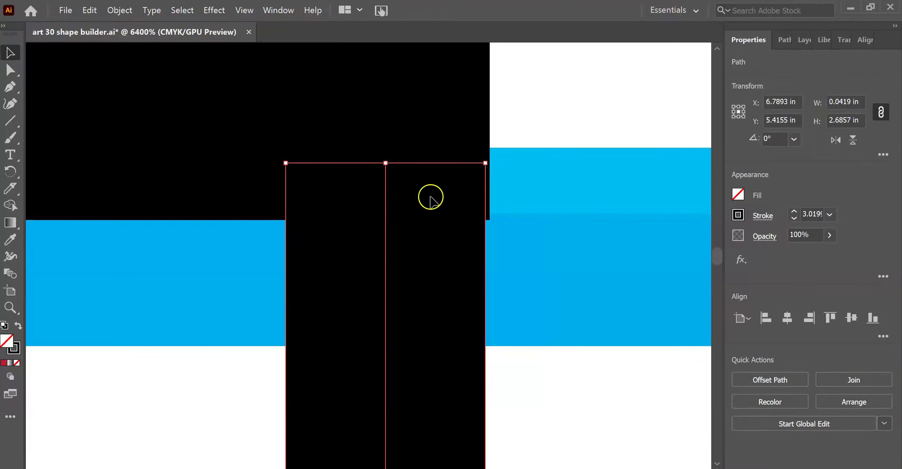
click(436, 201)
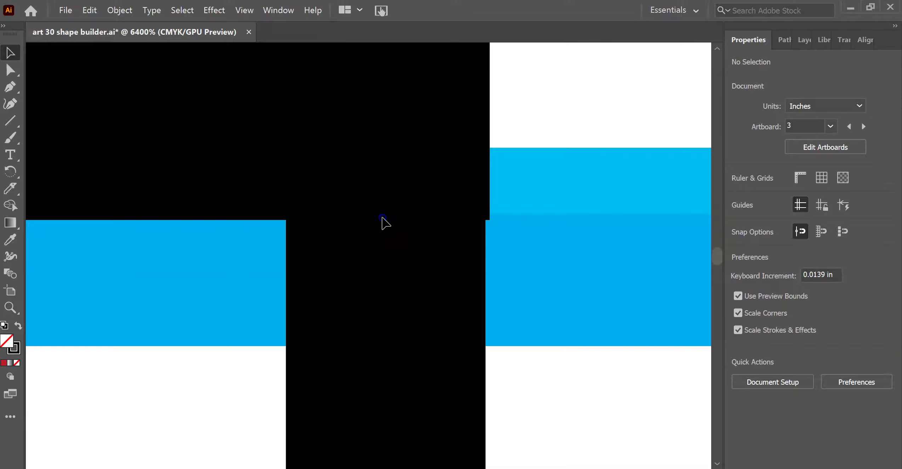
Step: Shift the door line slightly right so its edge is flush with the front pane's rear frame, and deselect it
click(386, 234)
drag(386, 234, 390, 233)
click(505, 225)
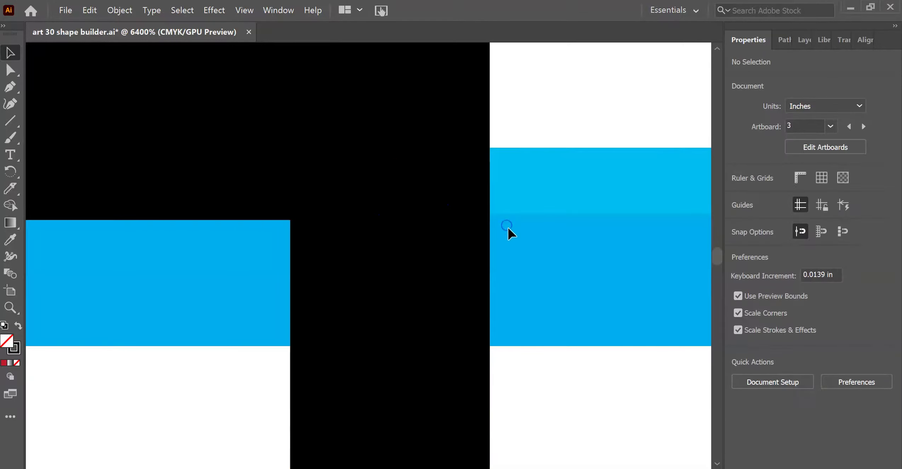
Step: Draw a rectangle about 1.93 by 1.1 in beside the red reference car and round its corners fully into a pill shape
scroll(522, 241, down, 9)
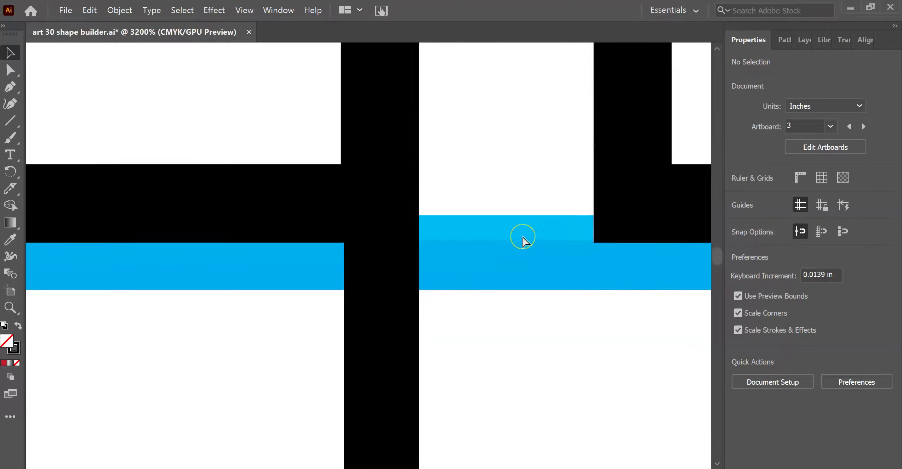
scroll(522, 241, down, 3)
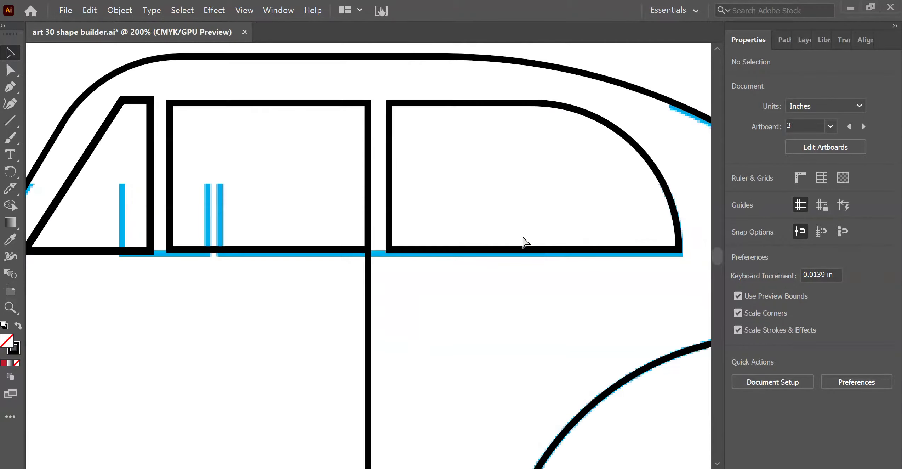
scroll(522, 241, down, 2)
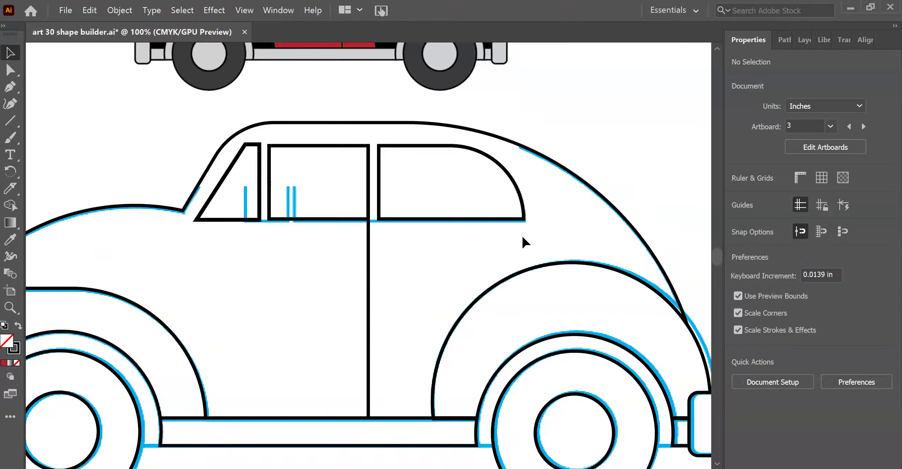
scroll(519, 239, down, 1)
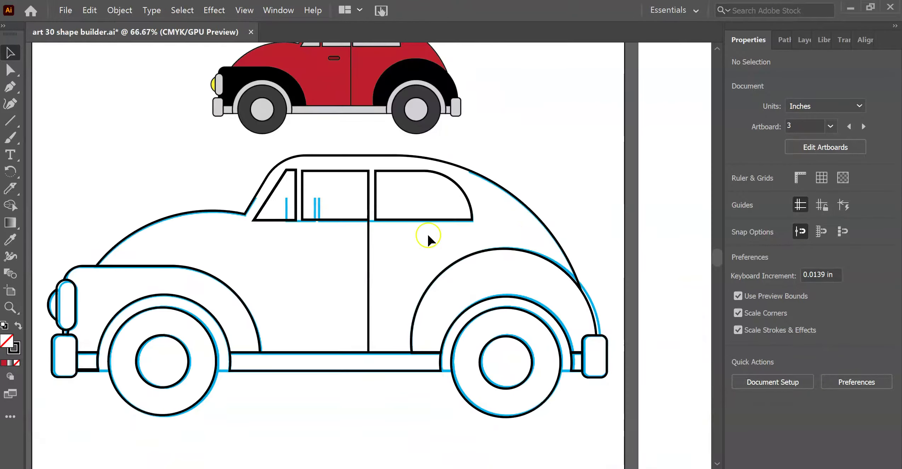
scroll(173, 270, up, 1)
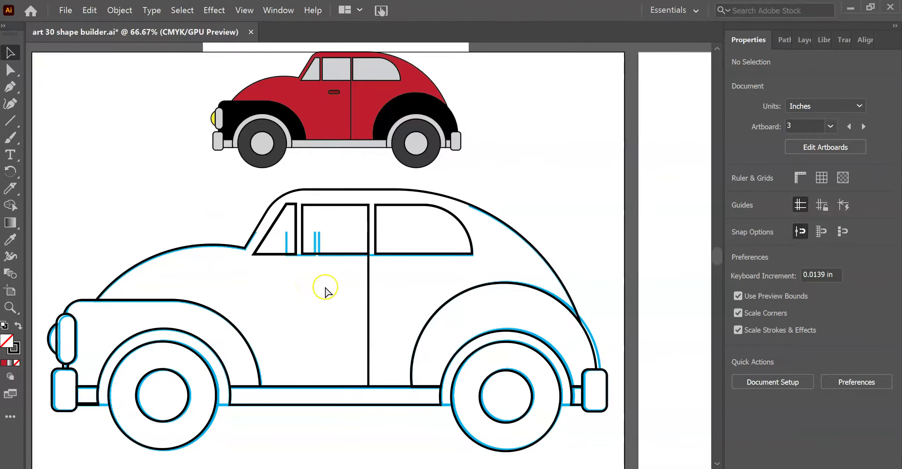
scroll(325, 285, down, 2)
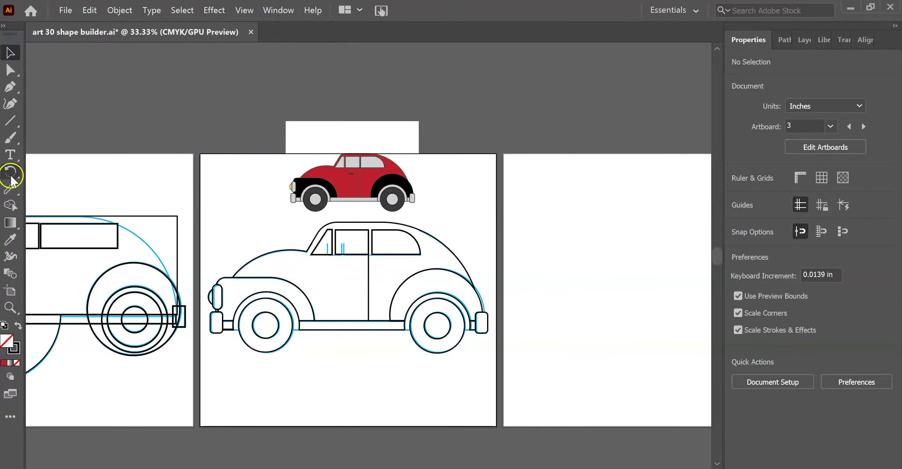
drag(9, 121, 49, 120)
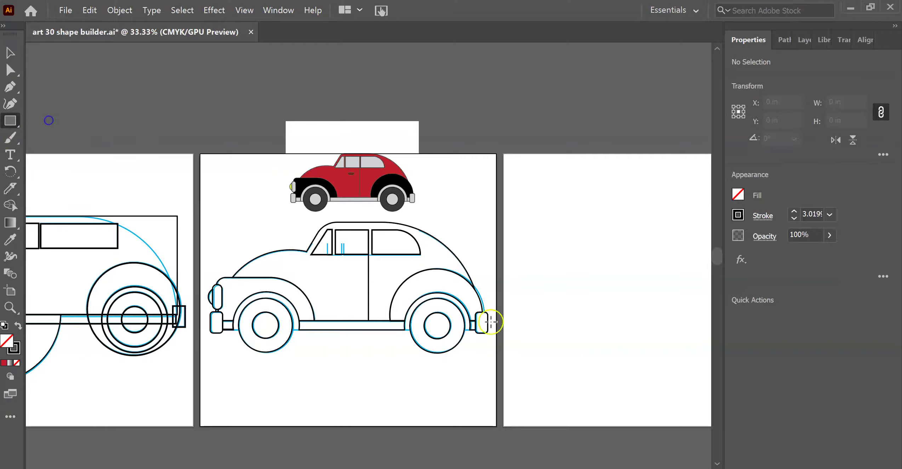
drag(461, 178, 509, 205)
click(11, 54)
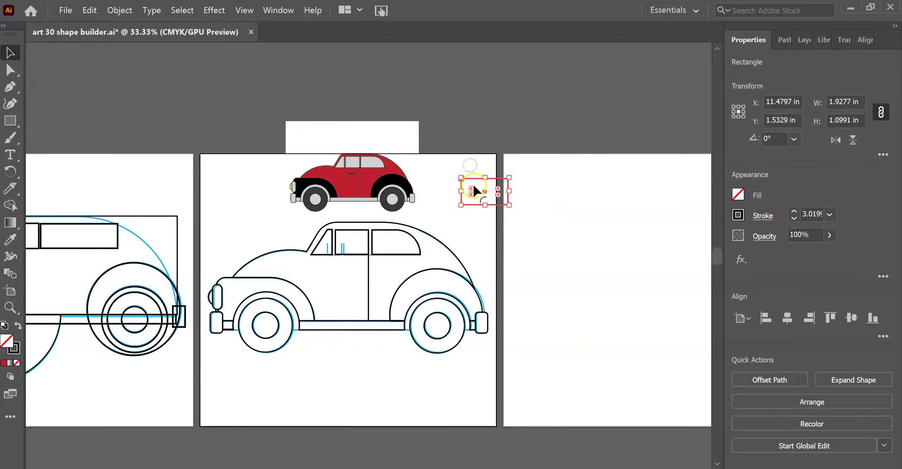
drag(474, 188, 489, 197)
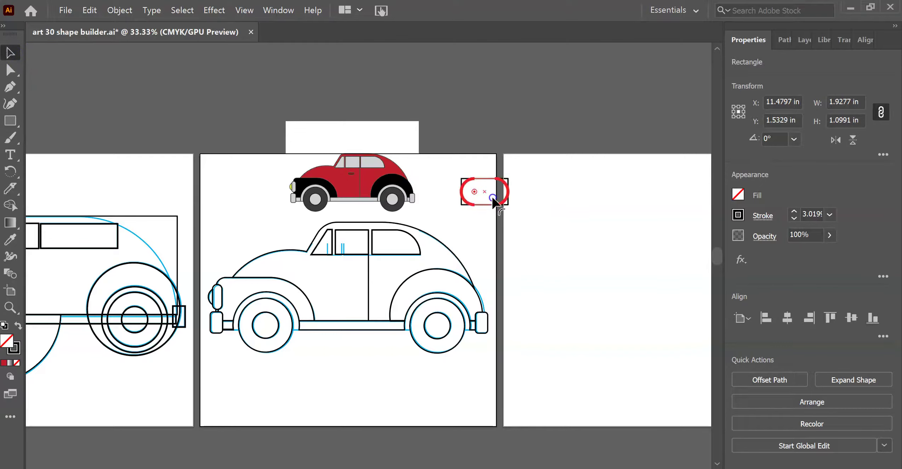
click(556, 196)
click(512, 209)
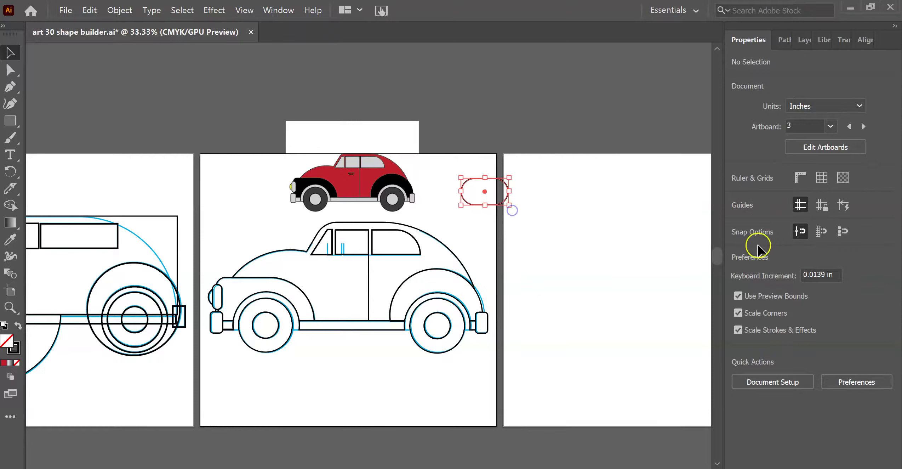
Step: Set the pill shape's stroke to 3 pt and move it onto the door below the front pane
click(793, 217)
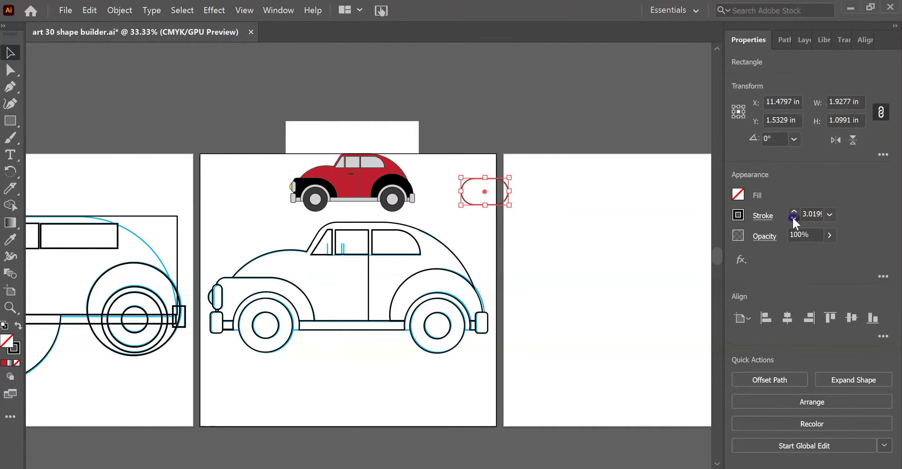
click(669, 227)
click(503, 181)
drag(503, 180, 359, 259)
key(ctrl+1)
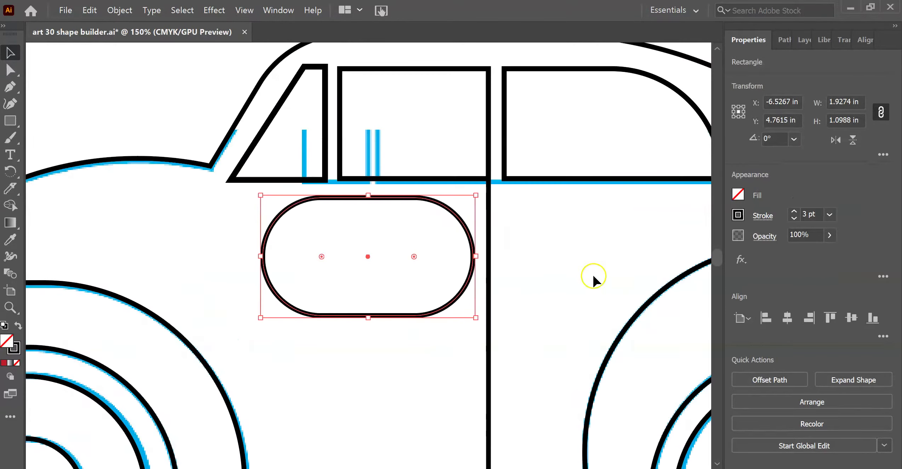
Step: Shrink the pill to a door handle about 0.45 by 0.19 in near the door line, with its stroke at 3 pt, and deselect it
mouse_move(262, 195)
mouse_down()
mouse_move(363, 244)
mouse_move(366, 272)
mouse_move(382, 287)
mouse_move(427, 302)
mouse_move(458, 211)
mouse_move(459, 233)
mouse_up()
click(797, 210)
click(797, 209)
click(797, 210)
click(797, 209)
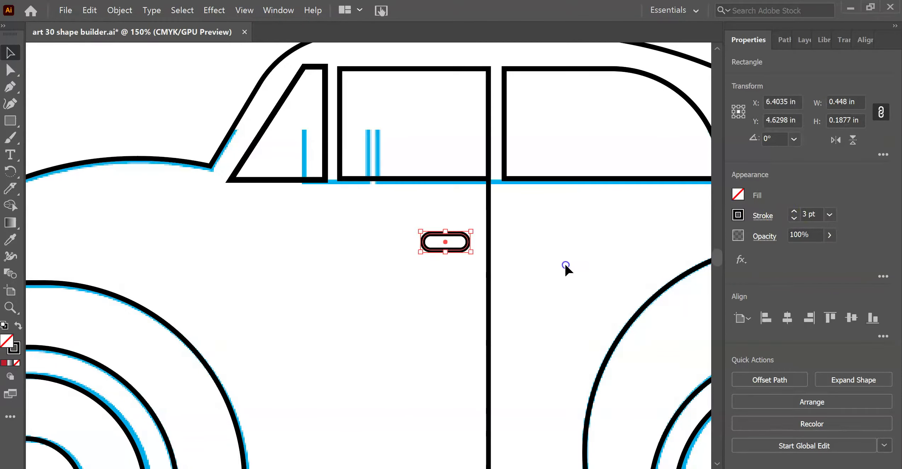
click(574, 278)
Step: Duplicate the whole outlined car onto the empty artboard beside it and deselect the copy
key(ctrl+minus)
key(ctrl+minus)
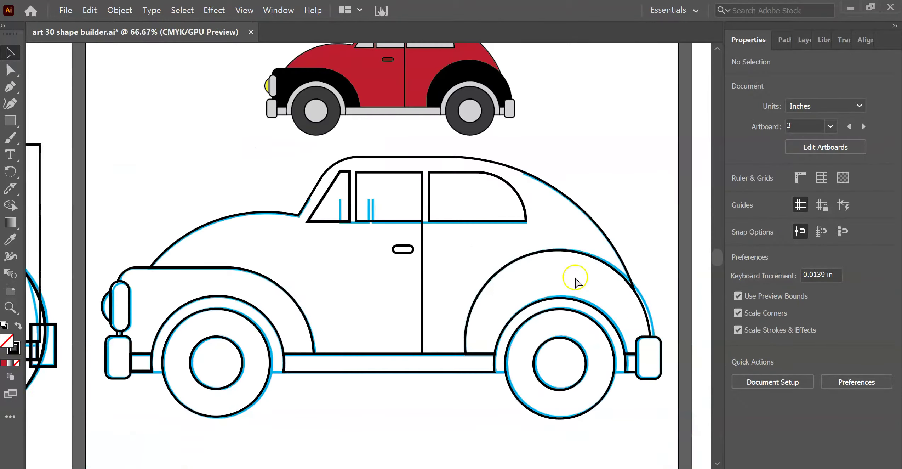
drag(644, 177, 623, 213)
key(ctrl+minus)
key(ctrl+minus)
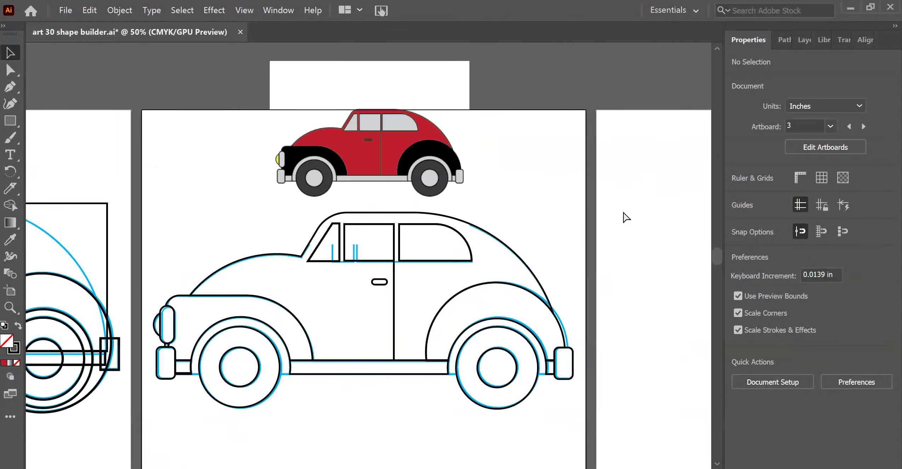
click(212, 230)
drag(212, 230, 549, 406)
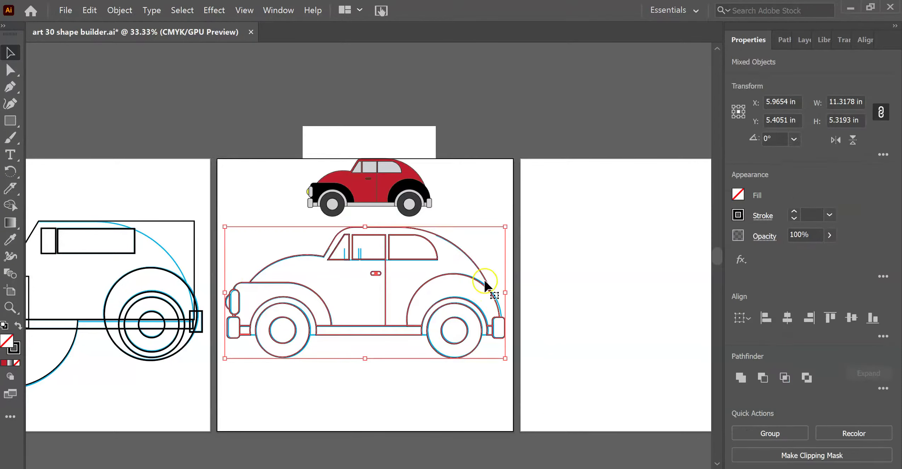
key(ctrl+minus)
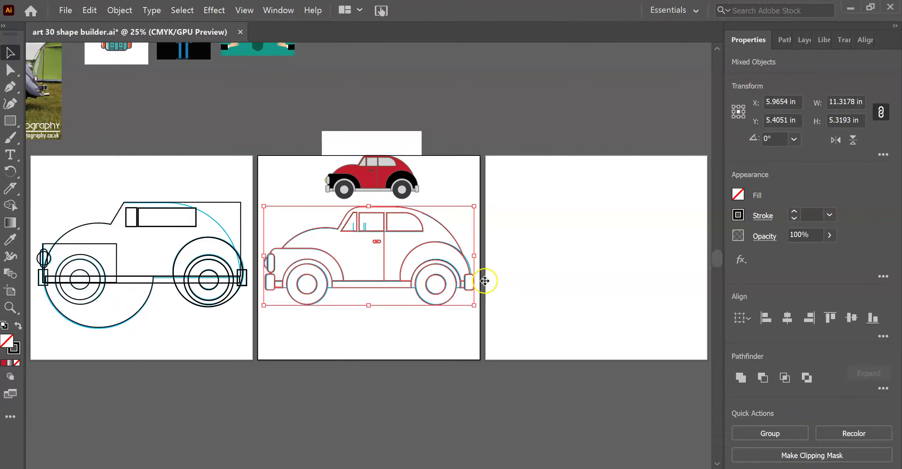
key(space)
drag(459, 253, 692, 254)
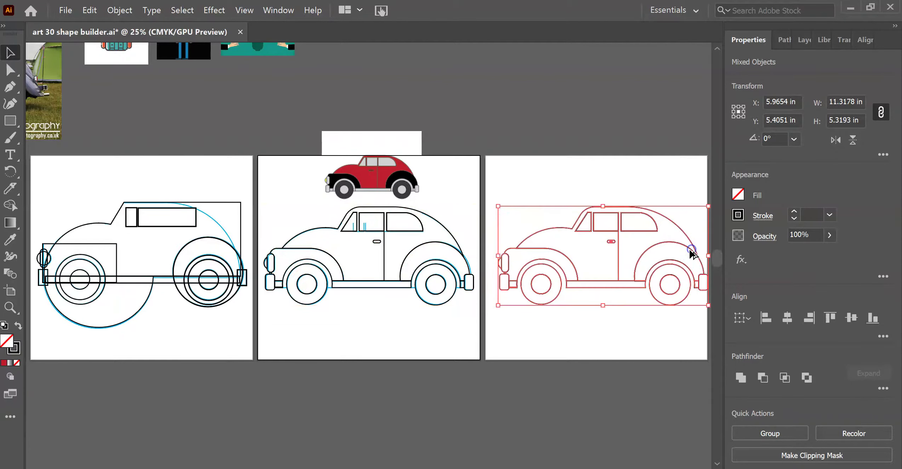
click(663, 131)
Step: Reposition the copied car fully inside its artboard, centred at about X 5.91 in and Y 4.92 in, and deselect it
drag(655, 181, 524, 190)
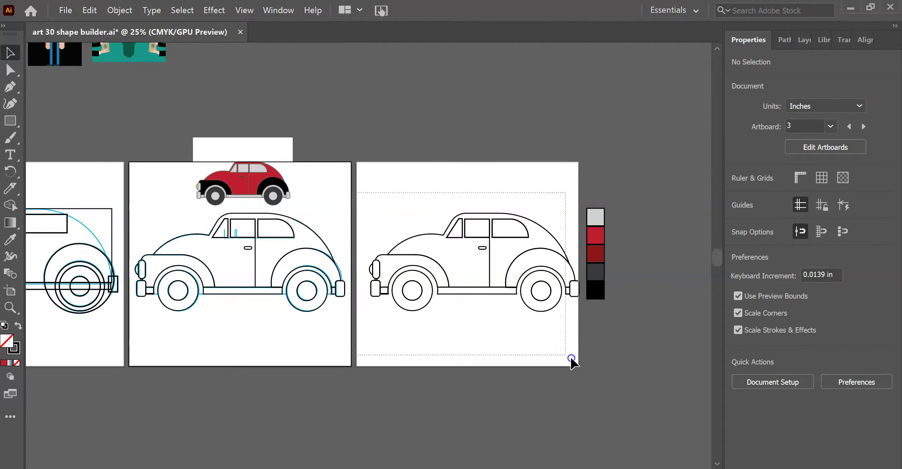
drag(583, 365, 583, 361)
drag(554, 238, 544, 224)
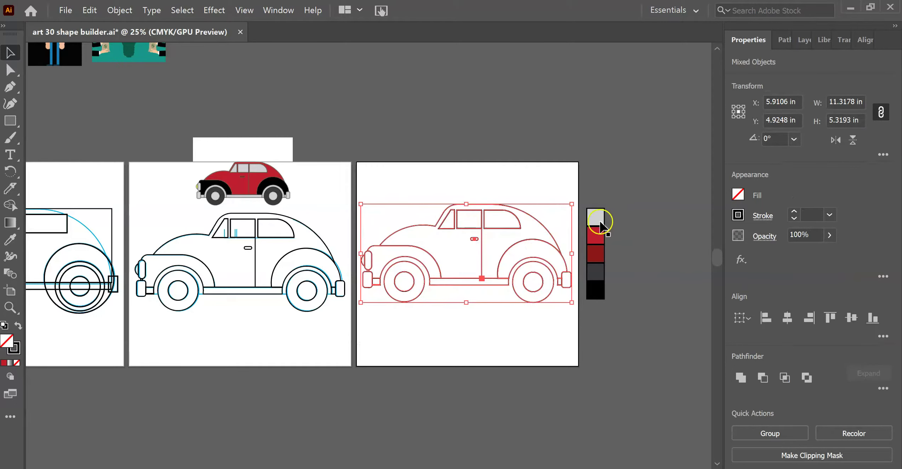
click(637, 294)
Step: Unlock the reference car picture and move it above the outlined car copy's artboard, near the colour swatches
click(596, 271)
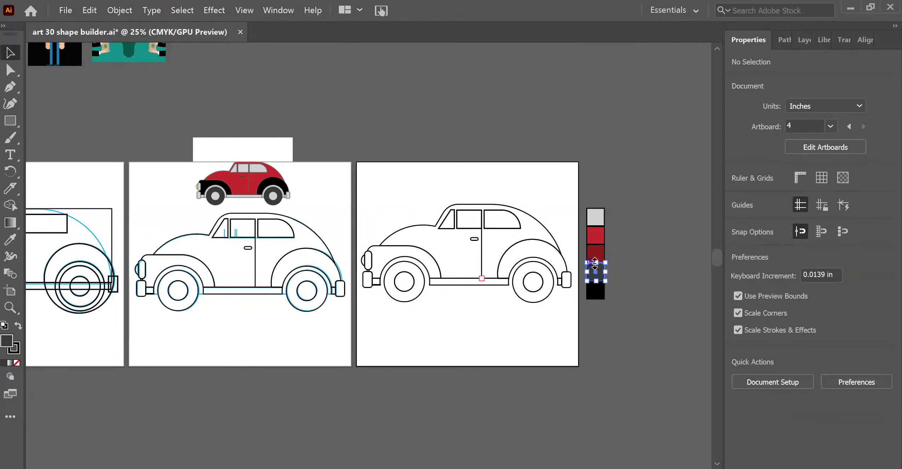
click(637, 252)
click(214, 150)
click(238, 175)
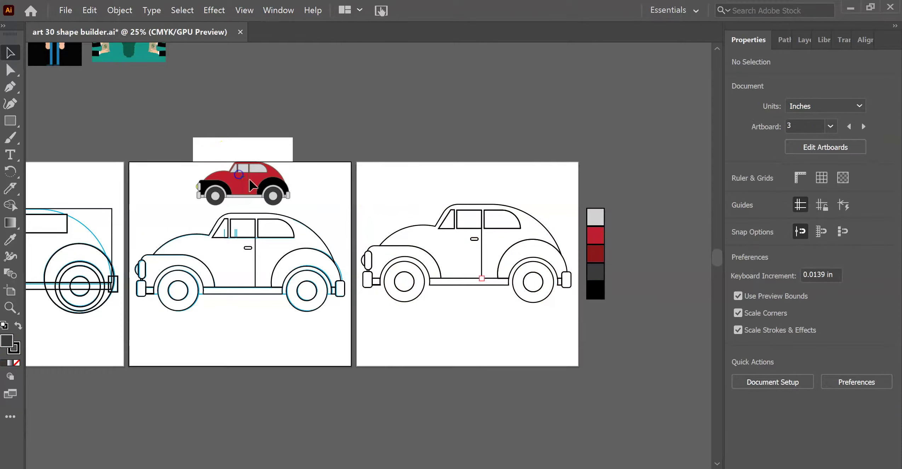
click(89, 10)
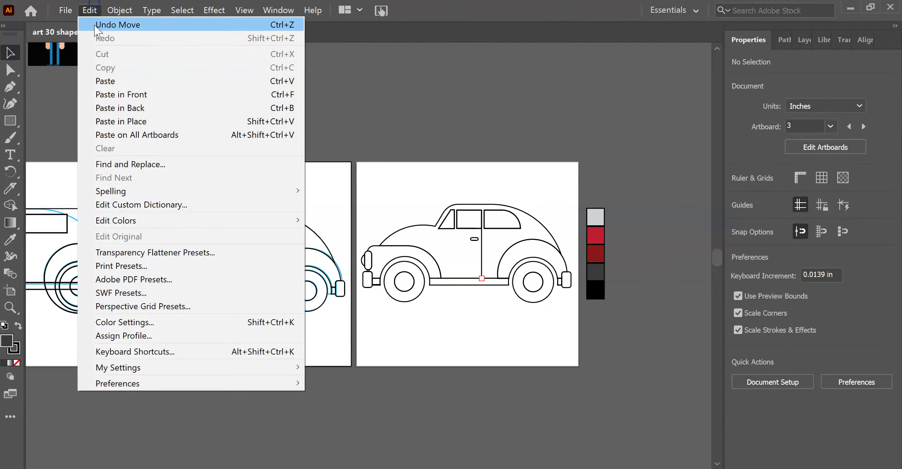
click(120, 10)
click(147, 107)
click(295, 97)
drag(350, 113, 567, 114)
click(622, 221)
Step: Try moving the car body outline up about 0.8 in, undo the move and deselect it
key(ctrl+equal)
key(ctrl+equal)
key(ctrl+equal)
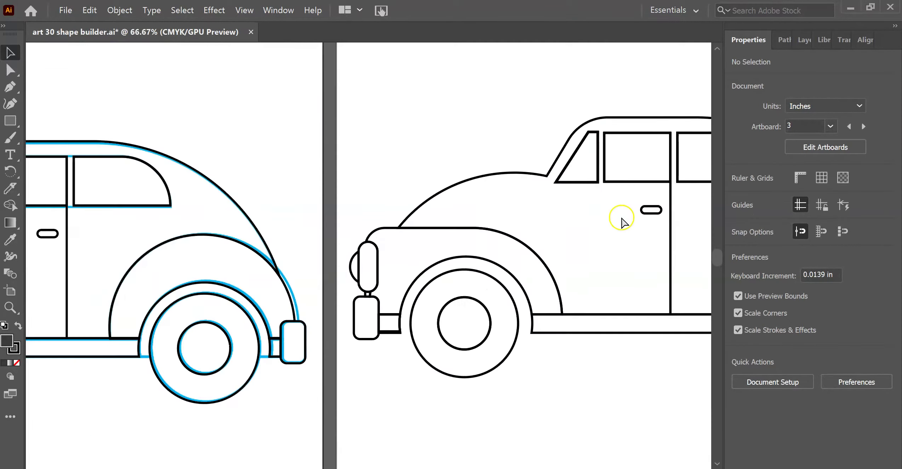
drag(622, 222, 320, 254)
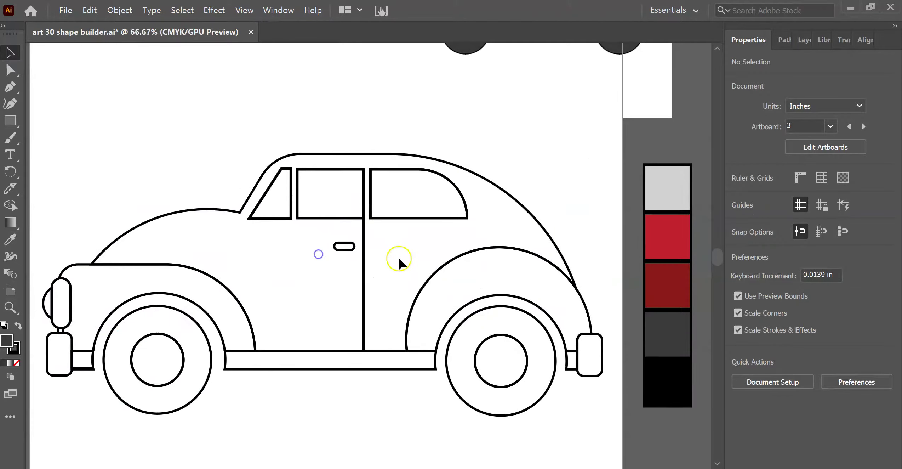
key(ctrl+minus)
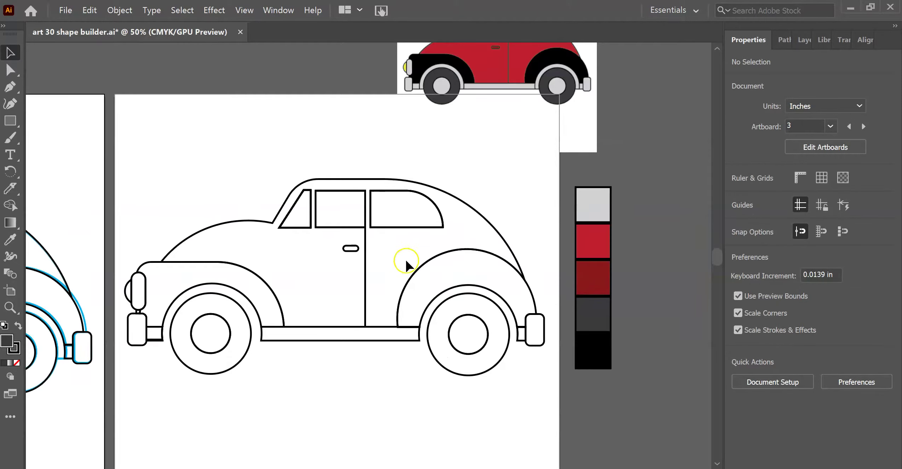
scroll(437, 264, up, 1)
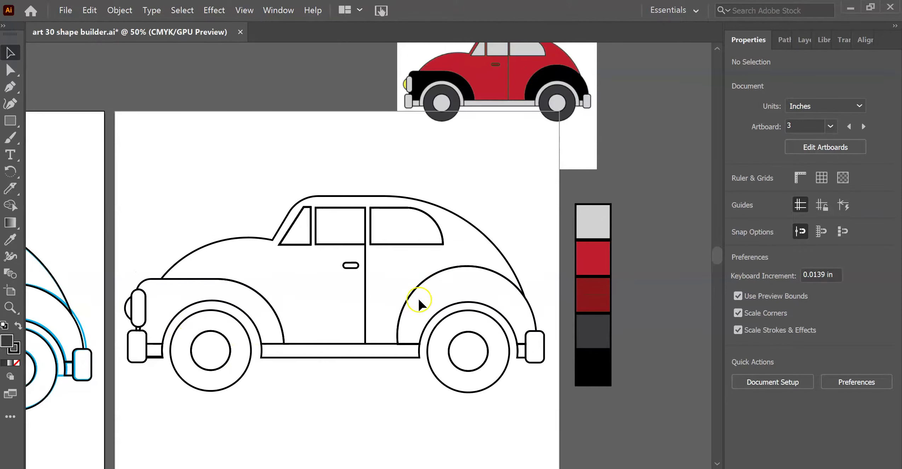
scroll(483, 376, up, 1)
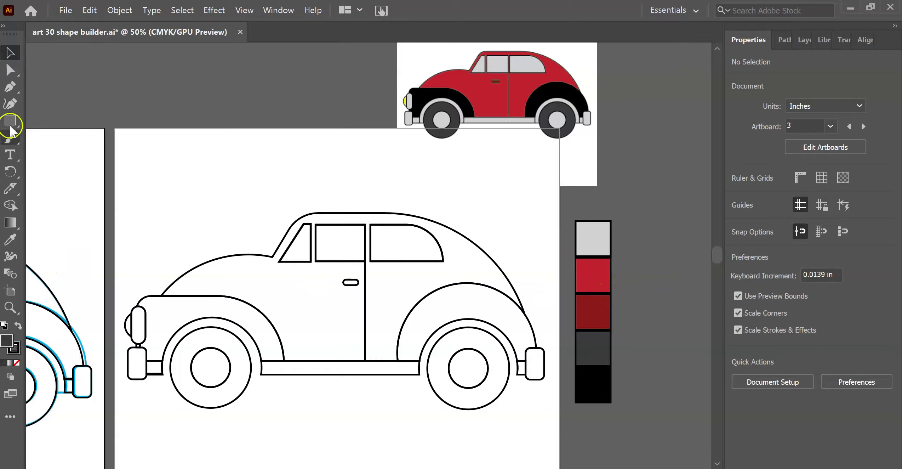
click(11, 53)
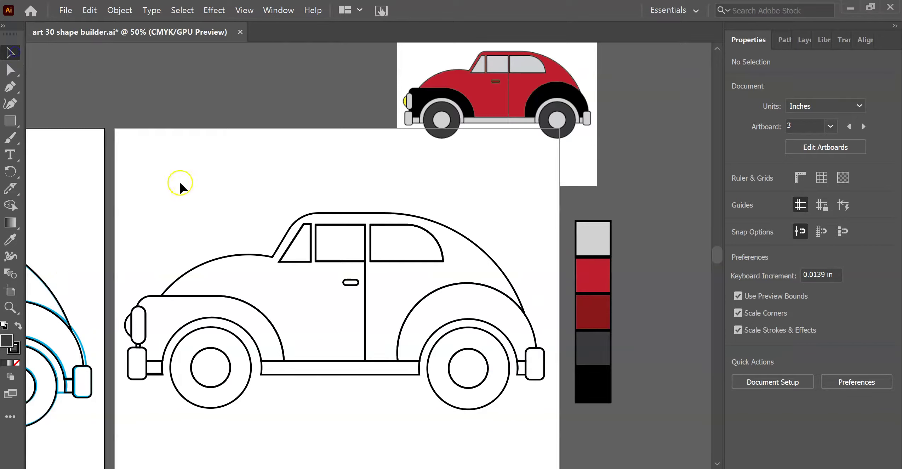
click(238, 258)
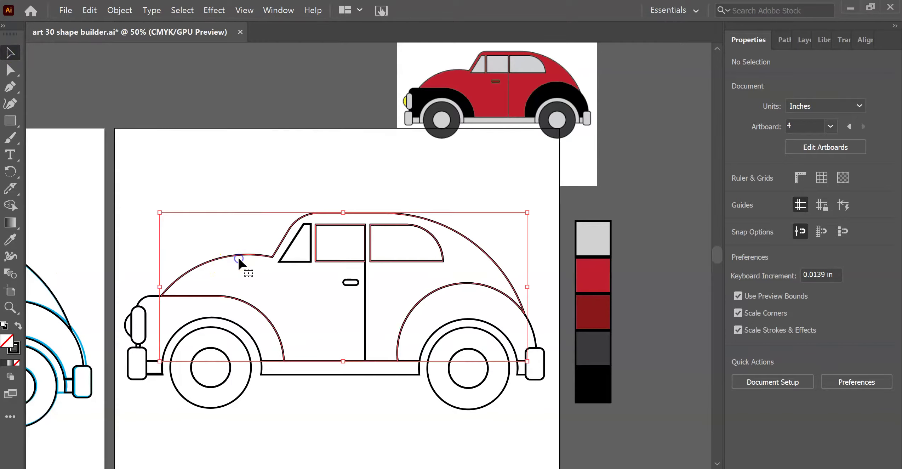
drag(238, 257, 244, 228)
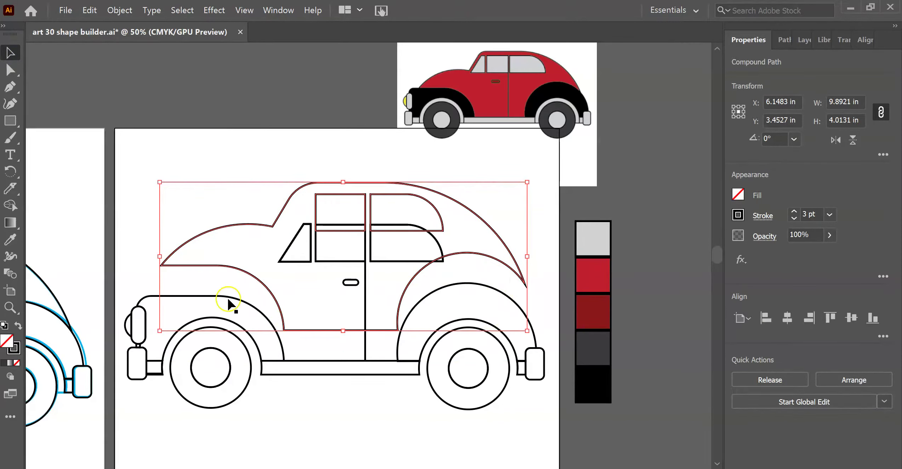
key(ctrl+z)
click(303, 172)
Step: Fill the car body with the bright red swatch using the Eyedropper and deselect it
scroll(275, 232, down, 1)
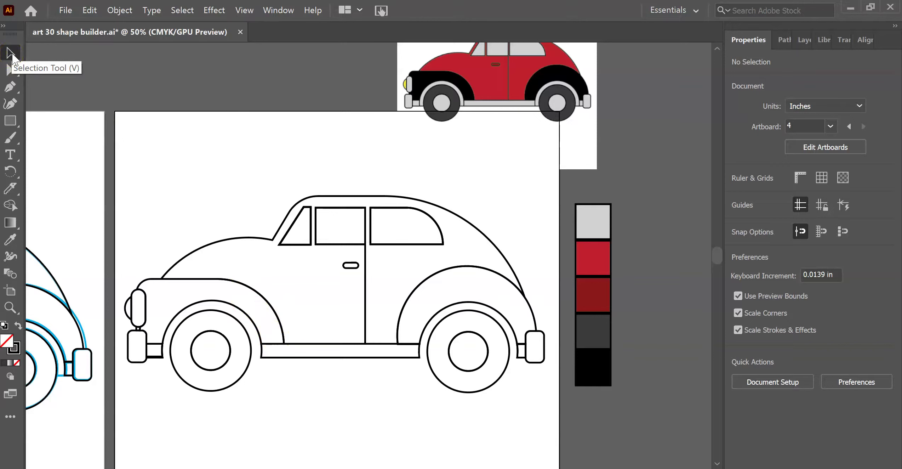
click(380, 209)
click(382, 202)
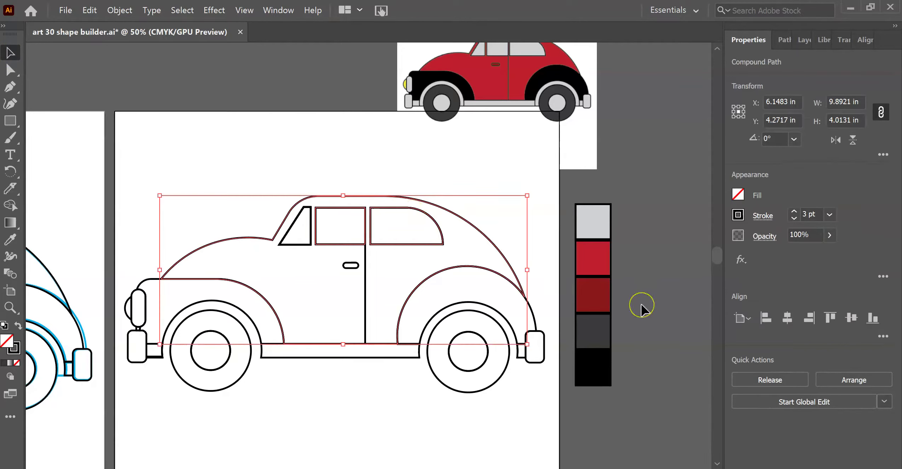
key(i)
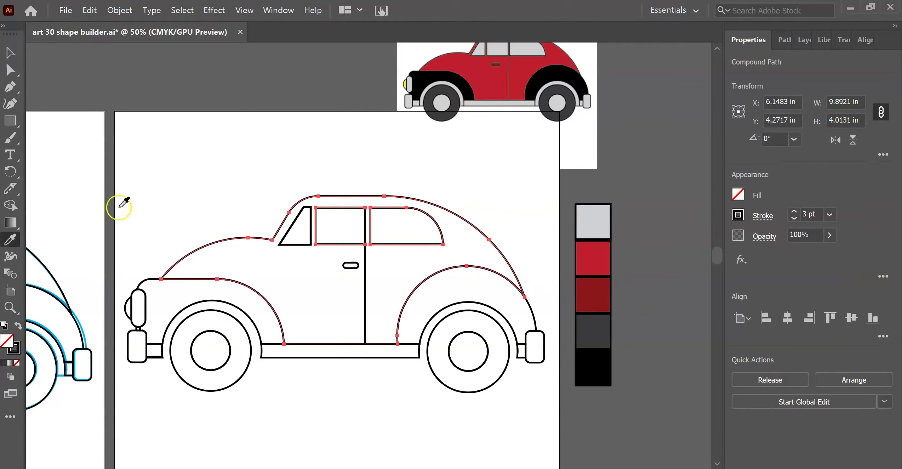
click(13, 239)
click(598, 258)
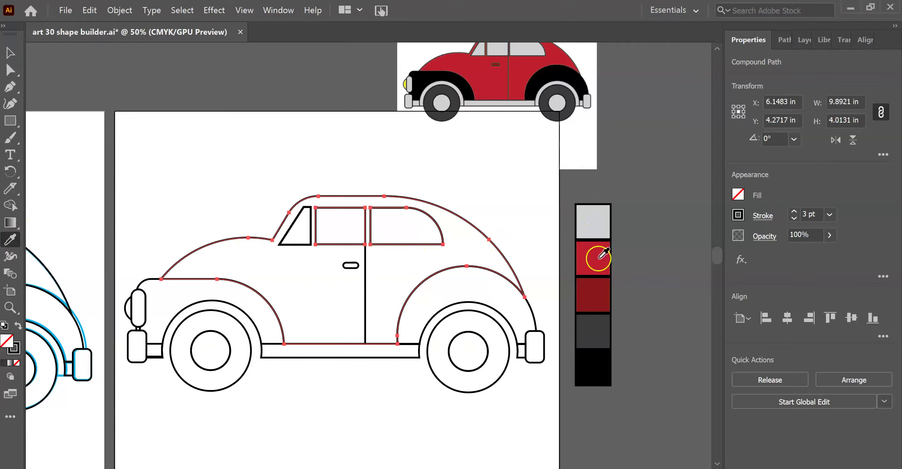
click(599, 264)
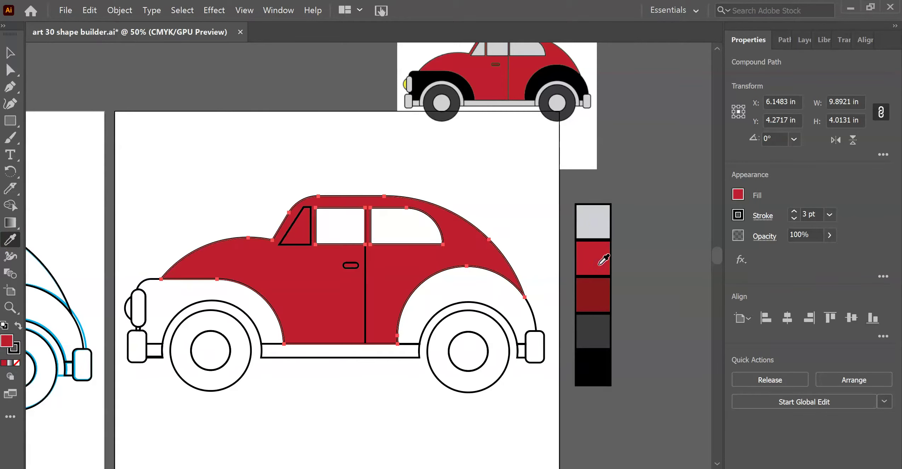
click(10, 52)
click(229, 110)
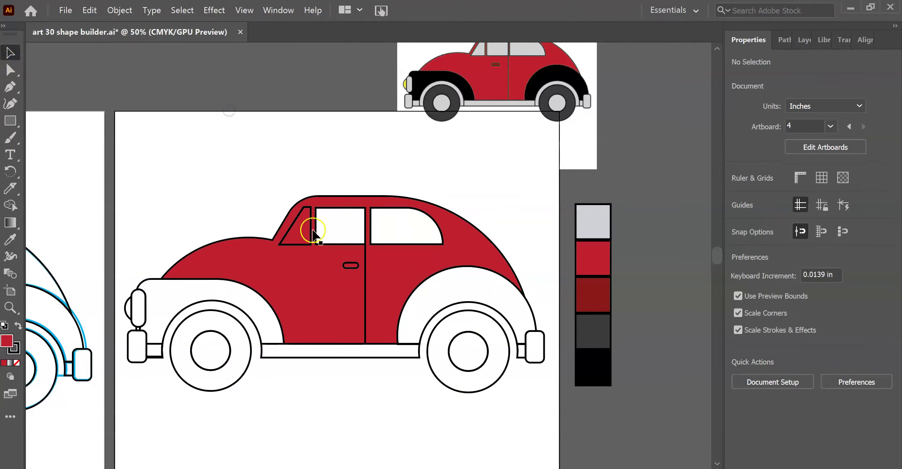
Step: Fill the slanted front quarter window with the light grey swatch
click(294, 225)
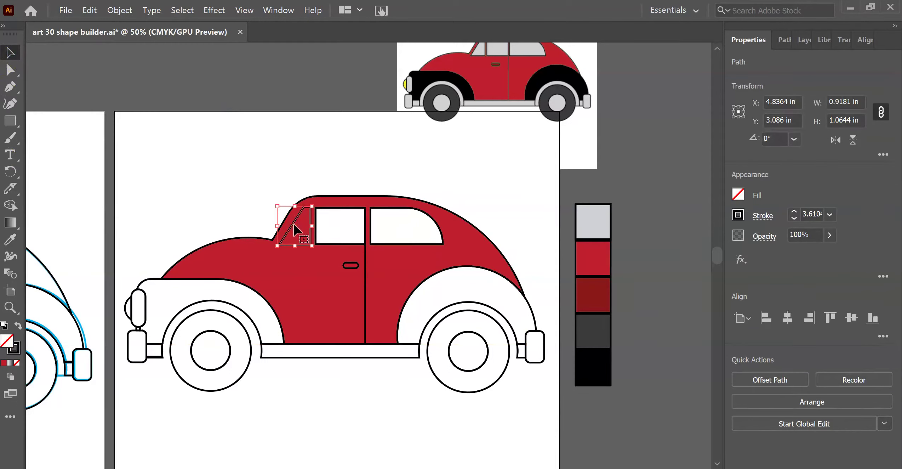
key(i)
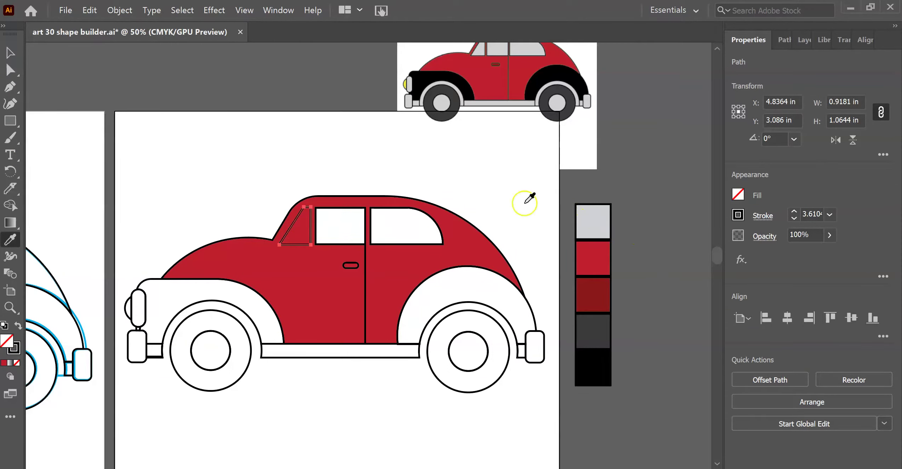
click(598, 219)
click(11, 53)
Step: Fill the two larger side windows, running board, rear bumper and both bumper connectors with the light grey swatch
click(338, 209)
click(340, 209)
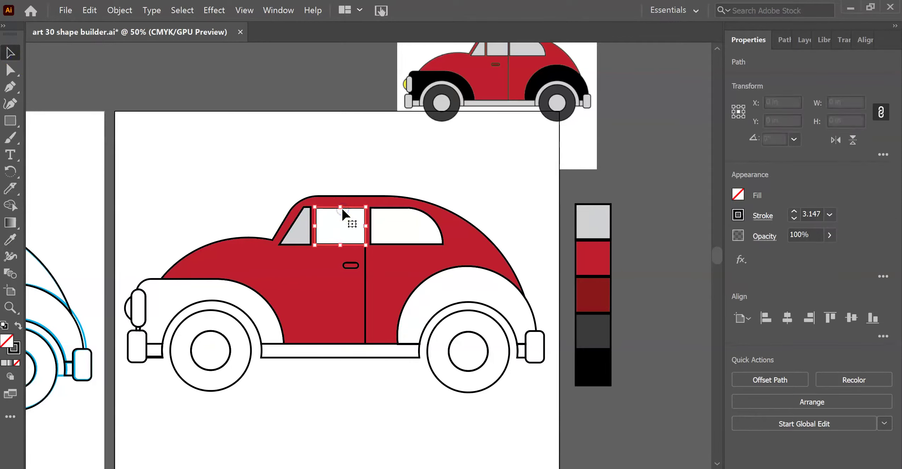
shift+click(427, 218)
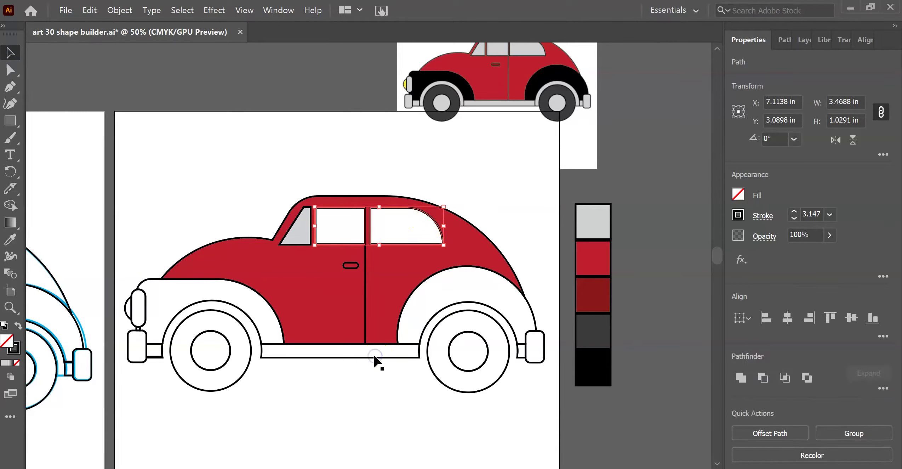
shift+click(402, 356)
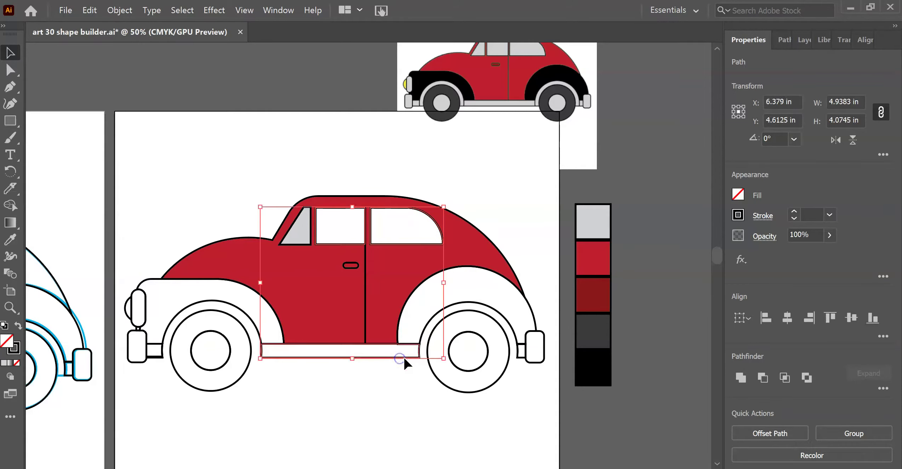
shift+click(532, 360)
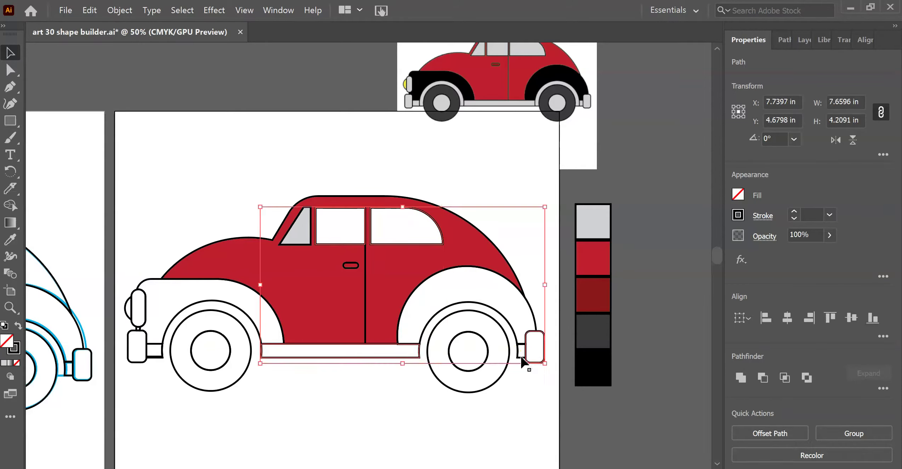
shift+click(155, 357)
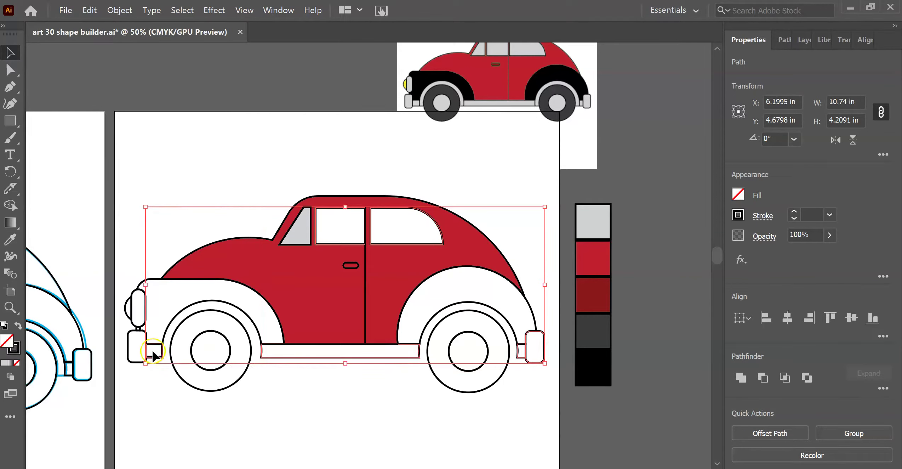
key(i)
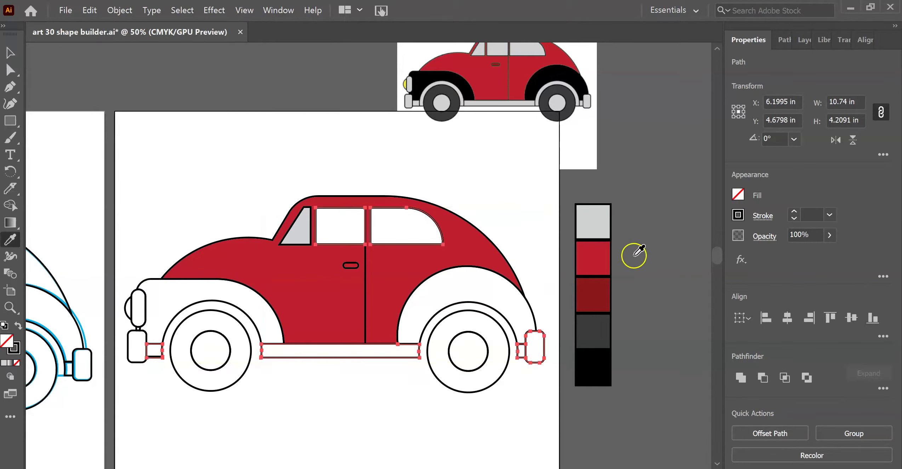
click(603, 216)
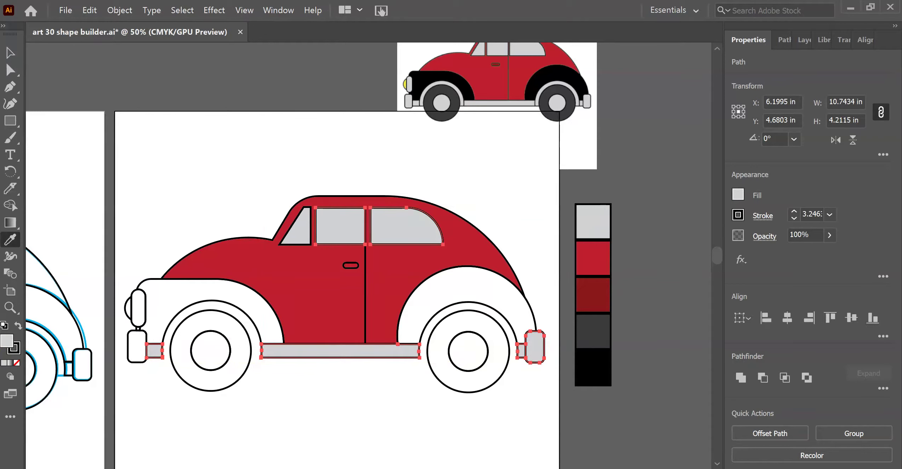
click(9, 52)
click(107, 71)
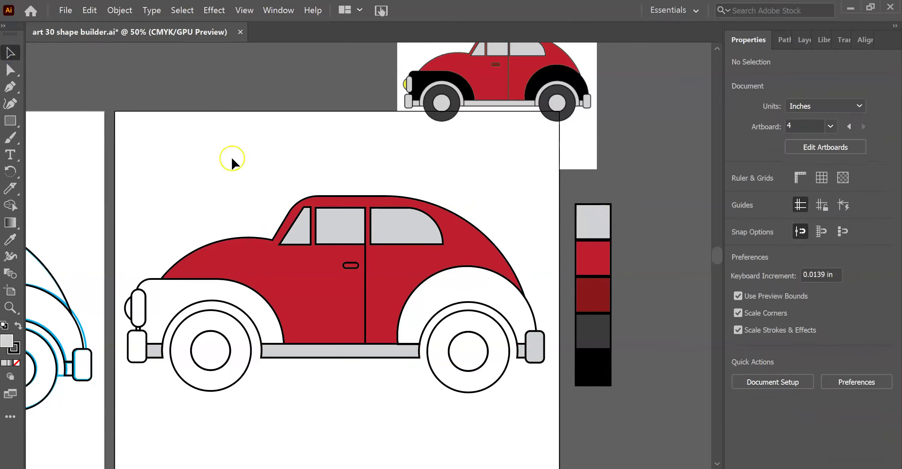
Step: Fill the front and rear fenders with the black swatch and deselect them
click(148, 279)
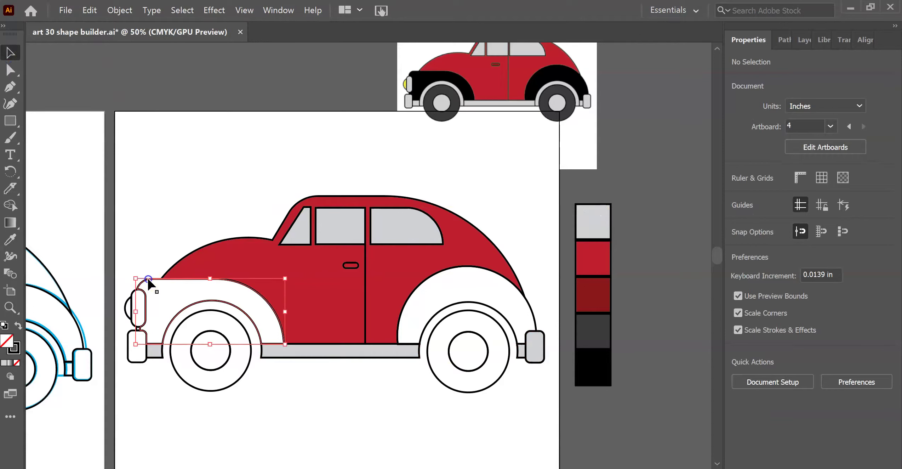
shift+click(532, 314)
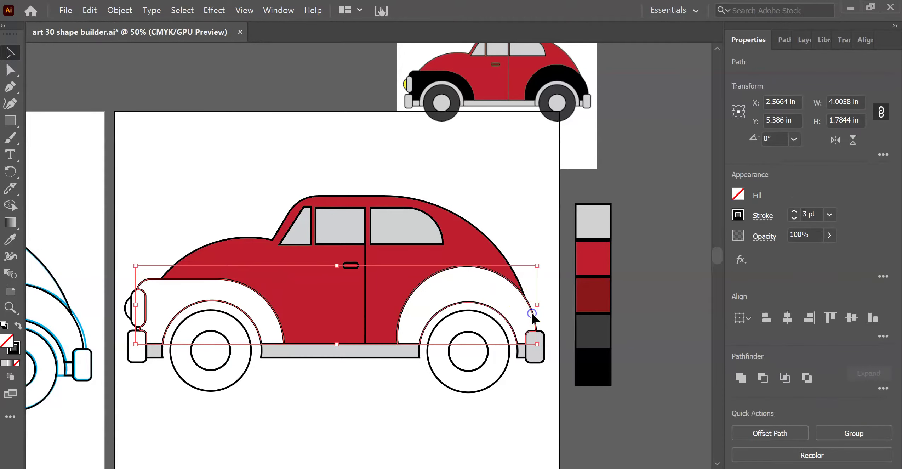
key(i)
click(598, 366)
click(11, 53)
click(105, 107)
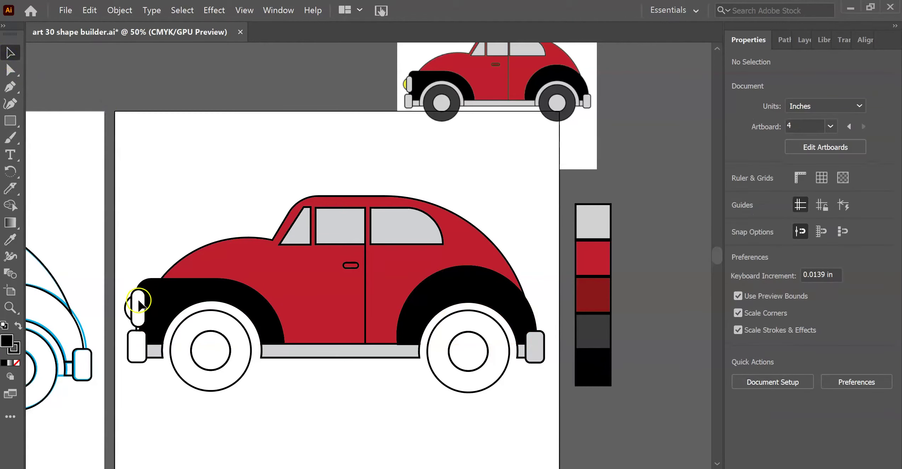
Step: Fill the rounded headlight housing and the front bumper with the light grey swatch and deselect them
click(136, 325)
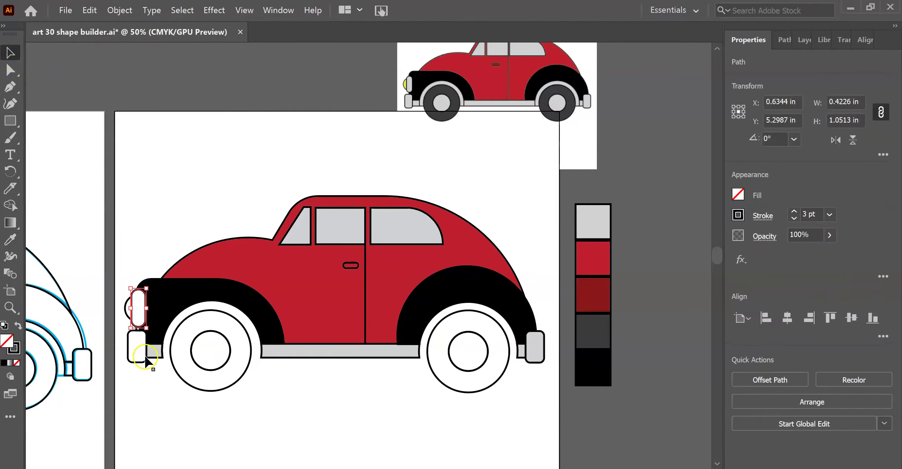
shift+click(140, 356)
click(125, 349)
shift+click(128, 350)
key(i)
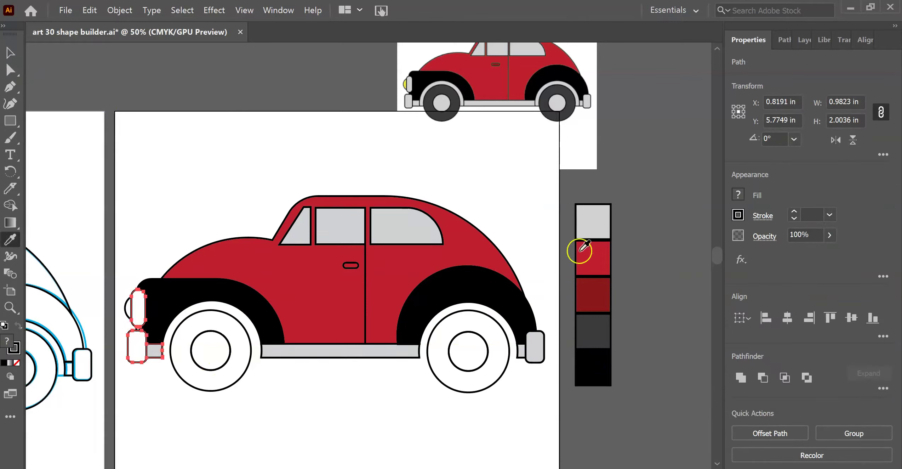
click(589, 224)
click(10, 52)
click(119, 78)
Step: Fill both tyre rings with the dark grey swatch and deselect them
click(415, 289)
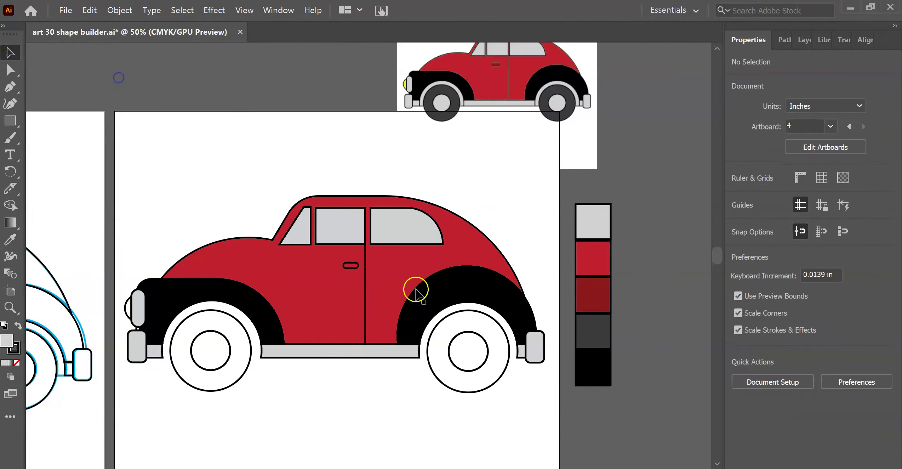
click(470, 313)
shift+click(232, 328)
key(i)
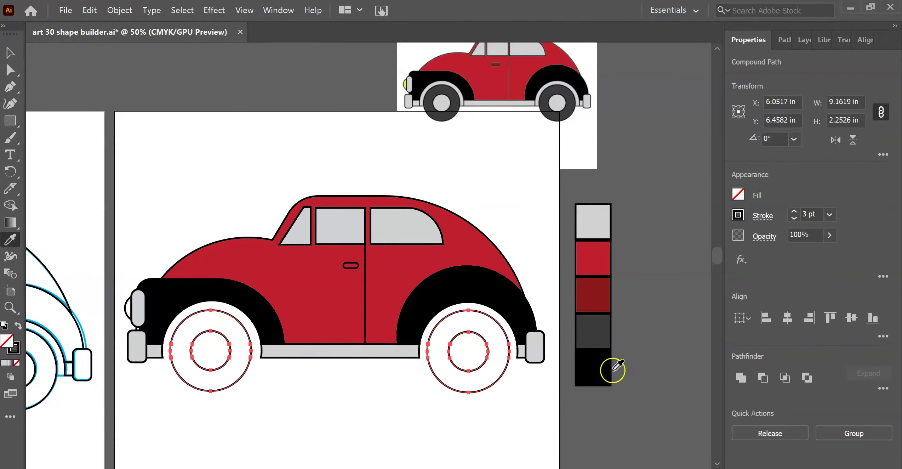
click(598, 331)
click(10, 52)
click(87, 60)
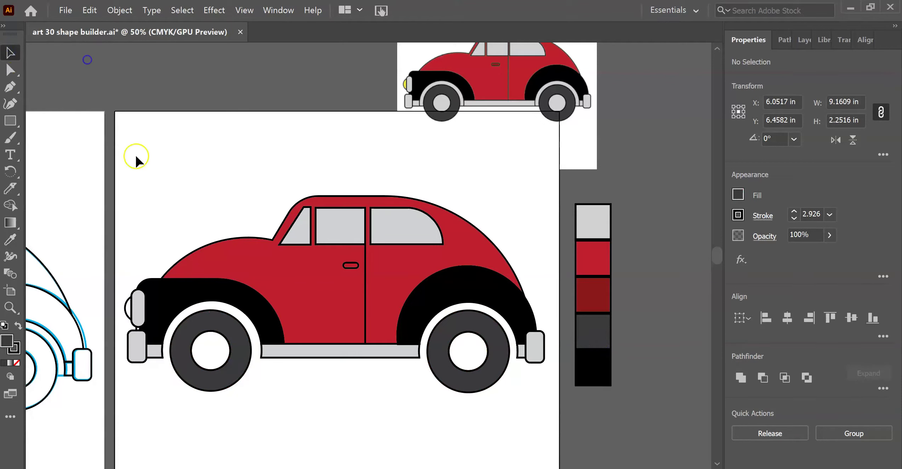
Step: Fill both wheel hub circles with the light grey swatch and deselect them
click(212, 369)
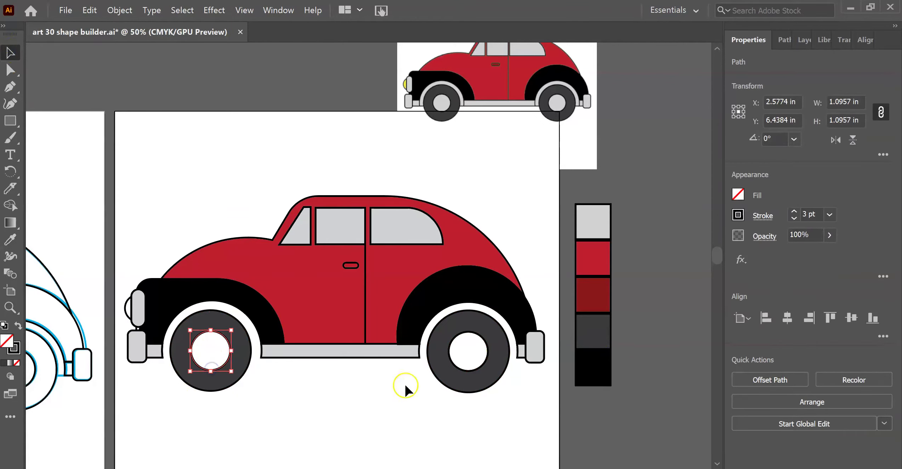
shift+click(467, 369)
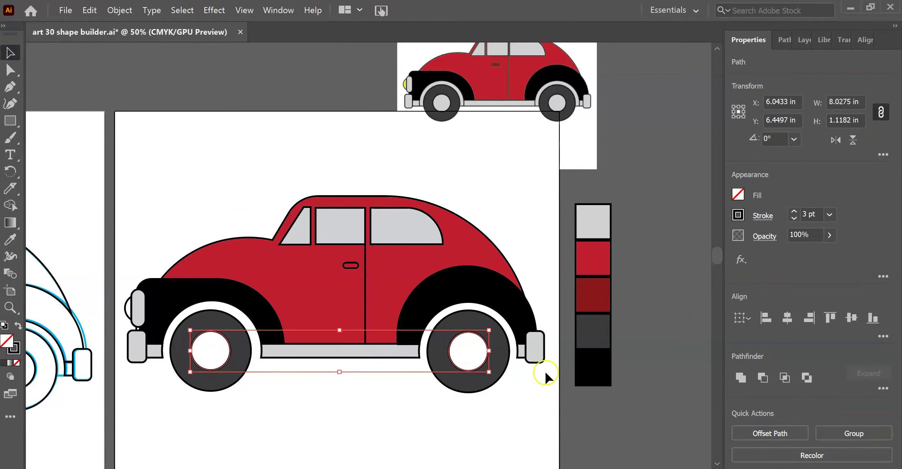
key(i)
click(598, 220)
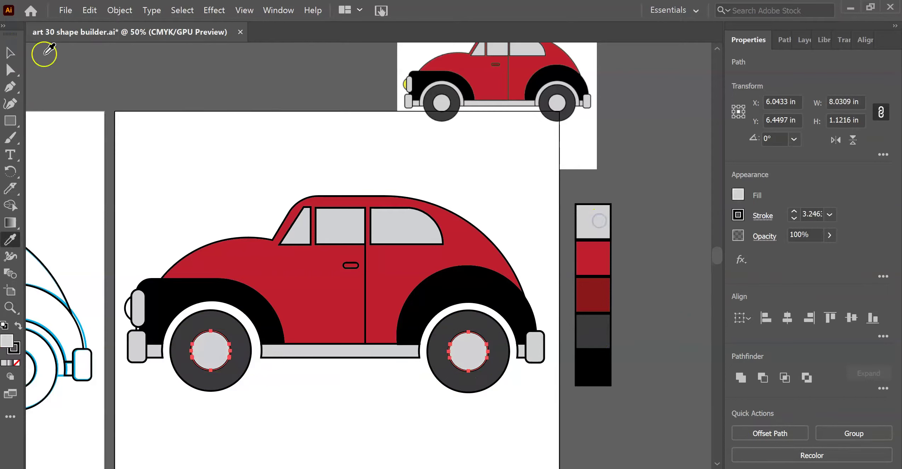
click(10, 52)
click(211, 98)
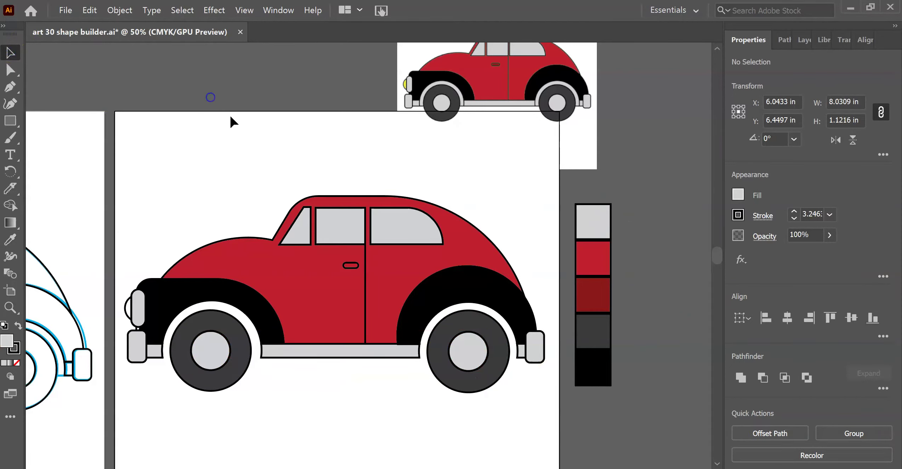
Step: Fill the door handle with the dark red swatch and deselect it
click(347, 268)
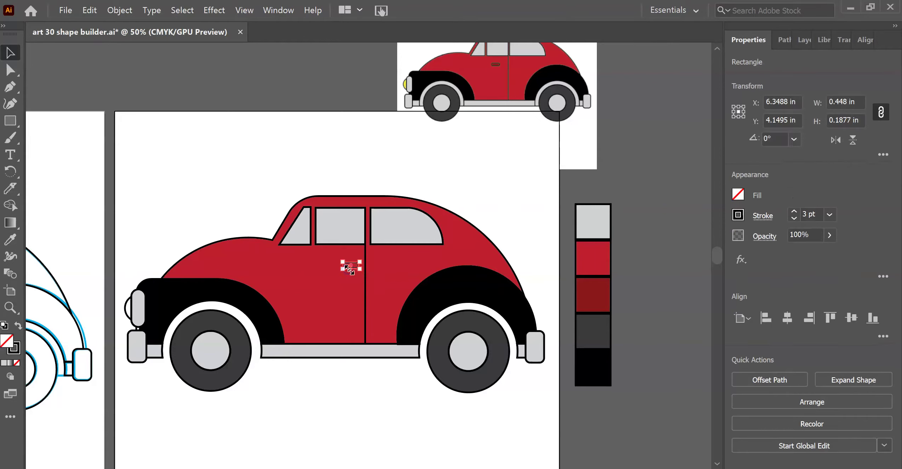
key(i)
click(600, 286)
click(10, 52)
click(100, 120)
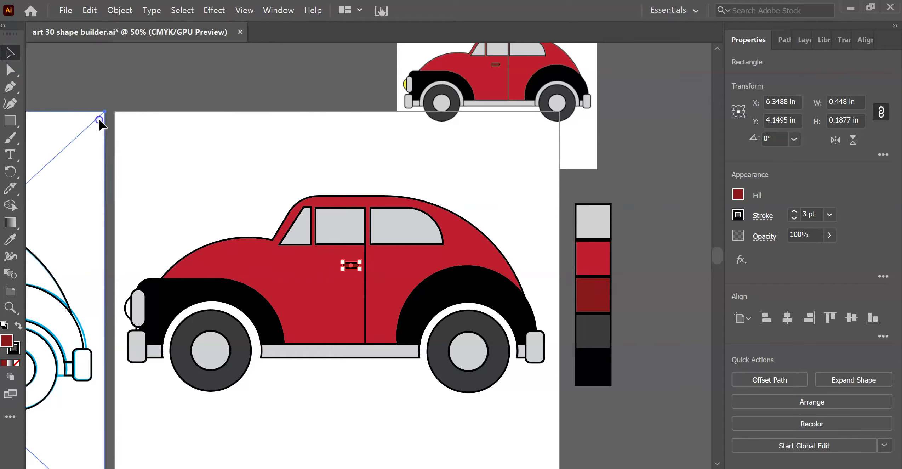
Step: Fill the small curved headlight lens in front of the grey housing with yellow and deselect it
click(127, 312)
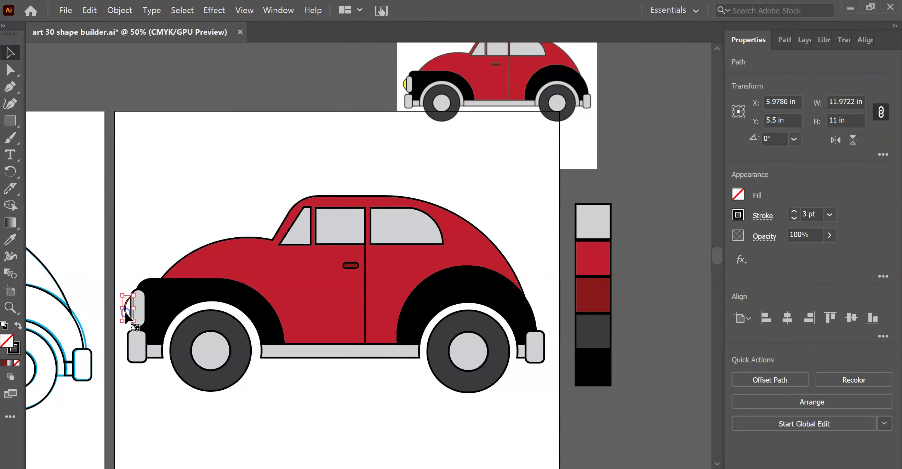
click(738, 194)
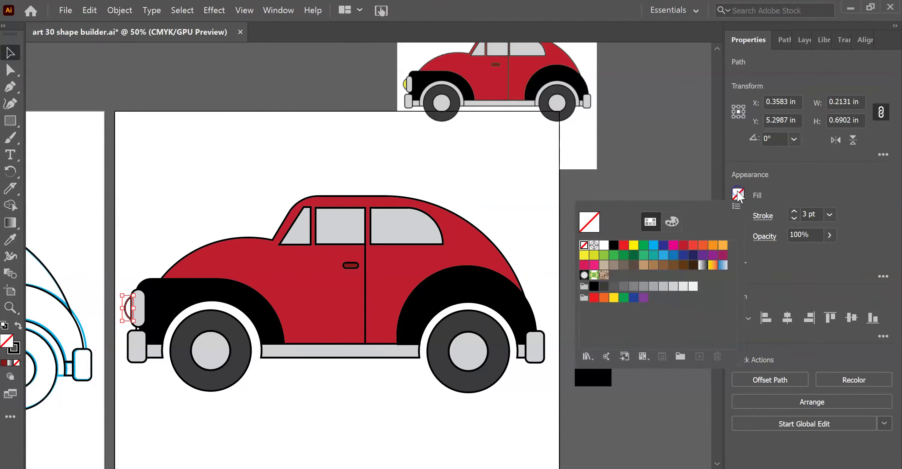
click(584, 255)
click(448, 151)
click(448, 151)
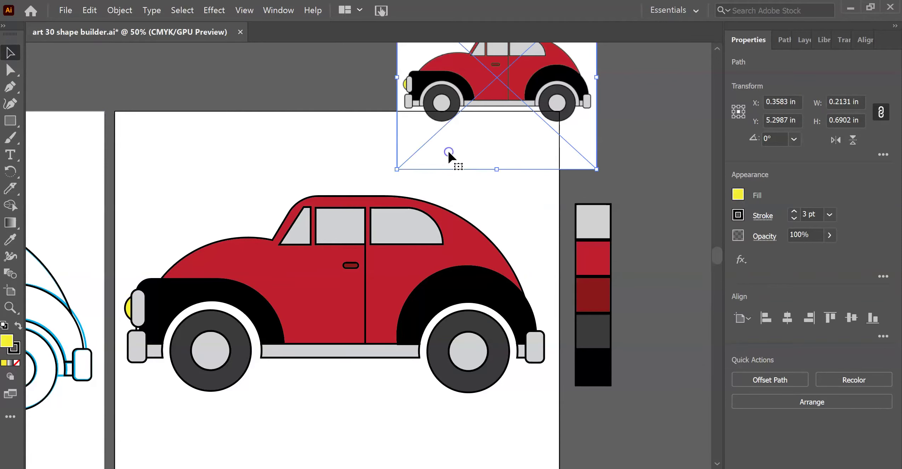
click(513, 204)
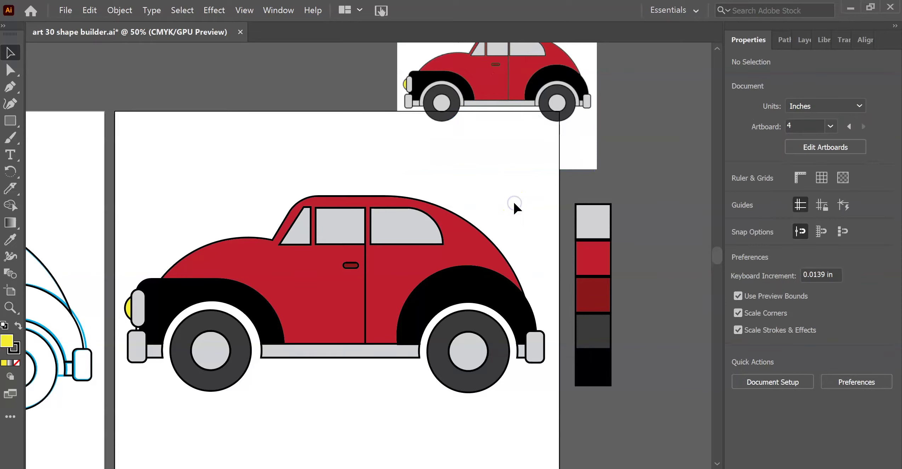
Step: Move the reference car image up and off the coloured car's artboard onto the empty canvas
key(ctrl+minus)
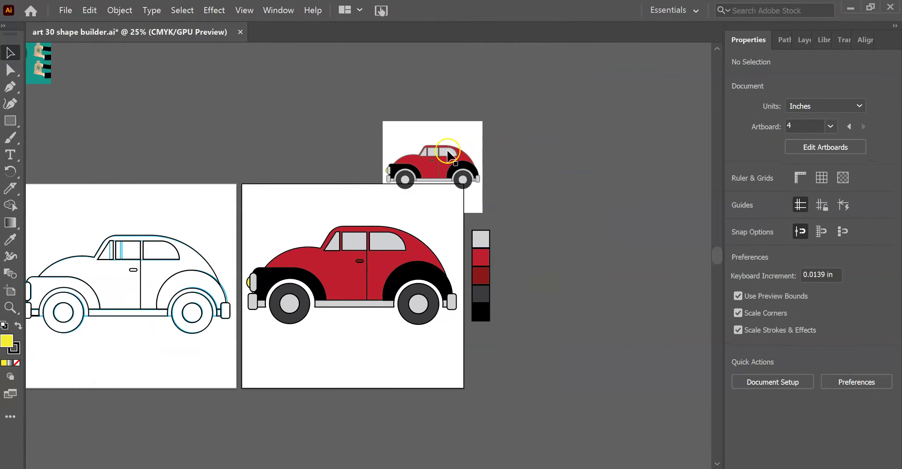
drag(435, 149, 509, 104)
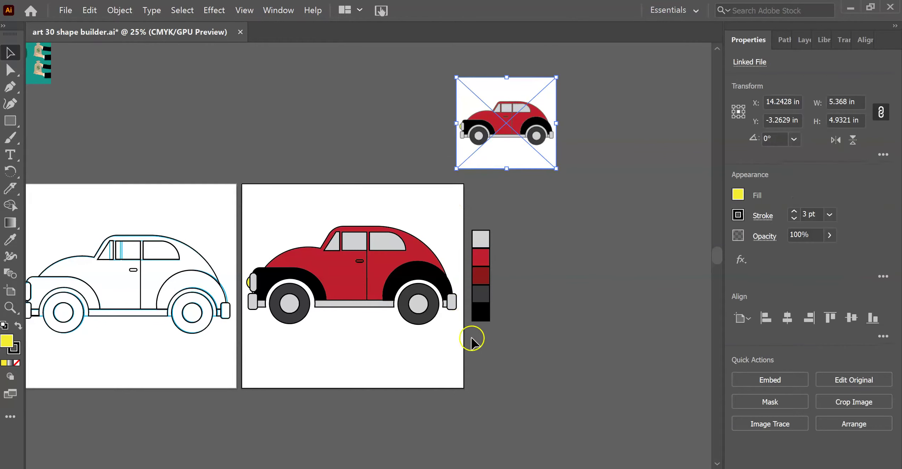
Step: Start exporting the artboards as JPEG files named art 30 shape builder to the Desktop, with Use Artboards enabled
drag(465, 351, 662, 347)
drag(433, 376, 505, 389)
click(65, 10)
mouse_move(94, 237)
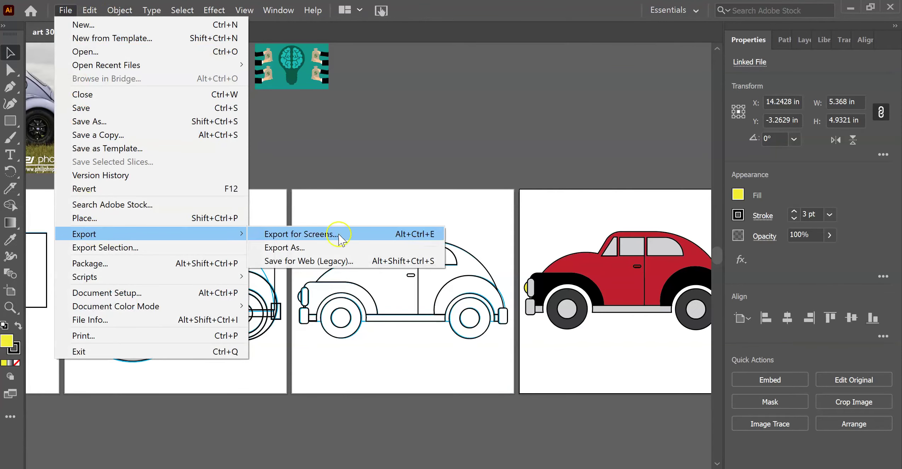
click(357, 248)
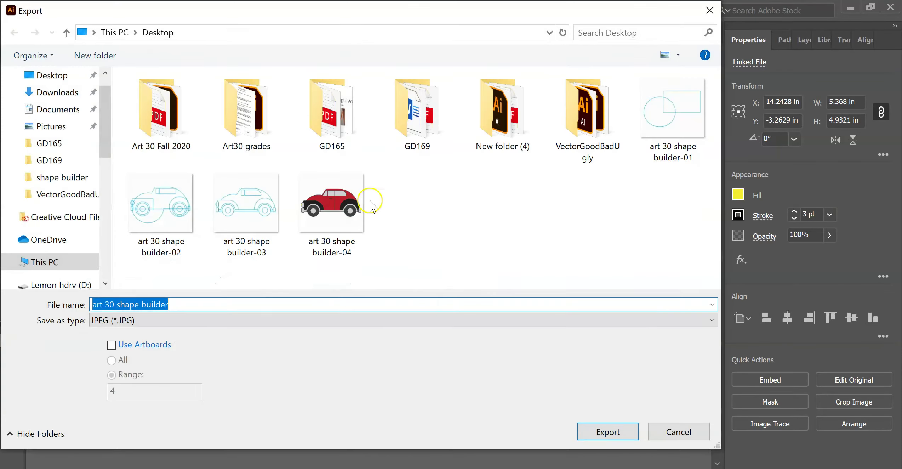
click(112, 345)
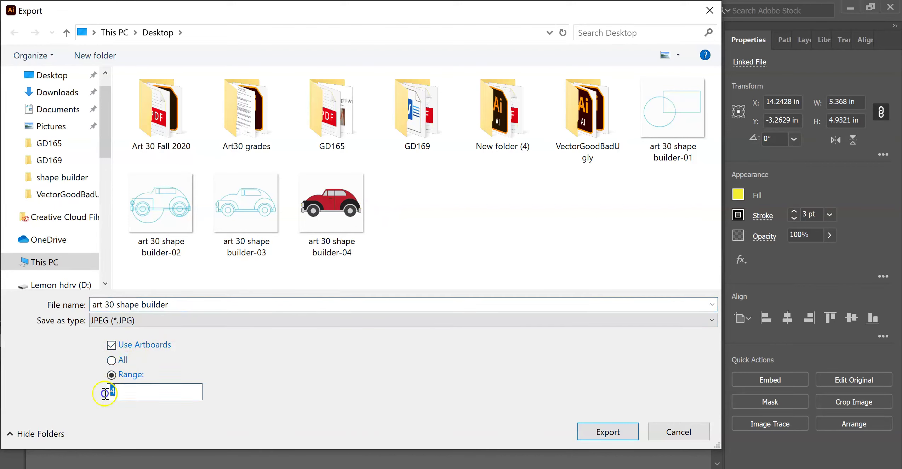
click(112, 360)
click(111, 374)
click(139, 391)
click(625, 441)
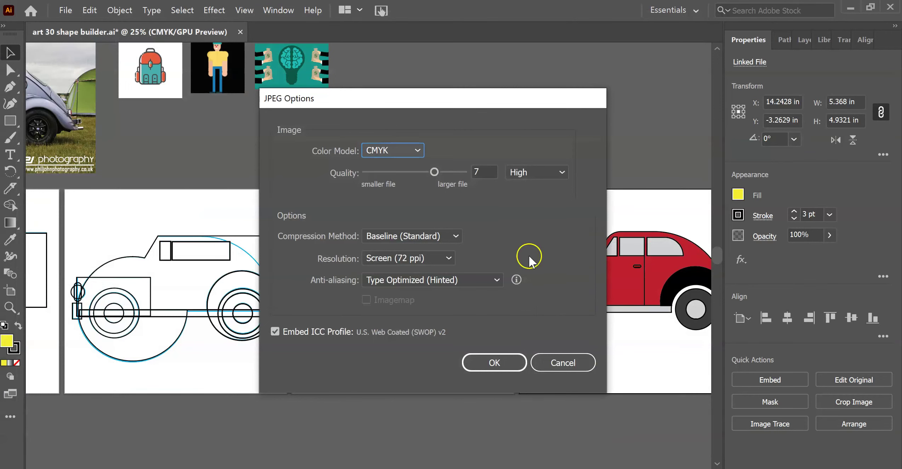
Step: Set the JPEG export to the RGB color model at quality 7, accept the options, and cancel replacing the existing files
click(409, 152)
click(403, 166)
drag(436, 173, 430, 173)
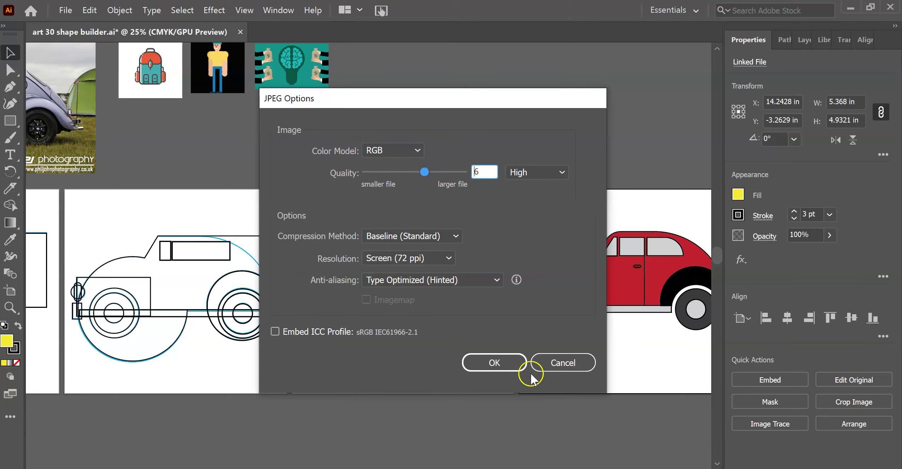
click(426, 172)
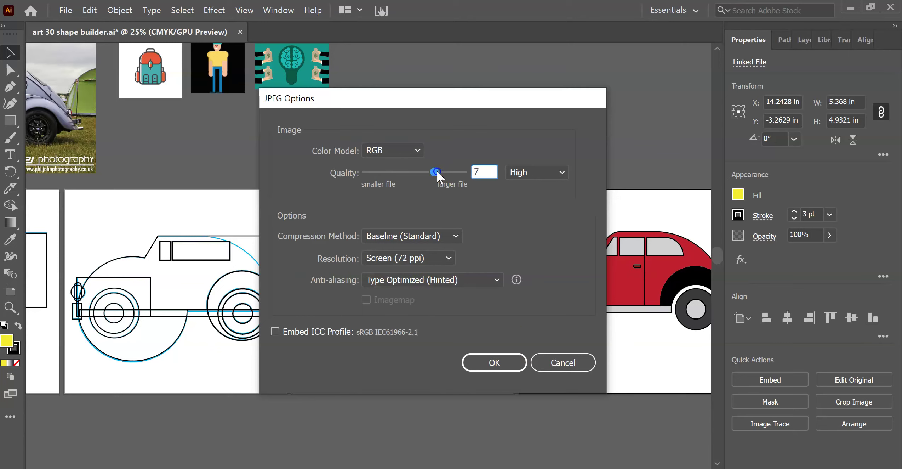
click(497, 359)
drag(394, 101, 323, 93)
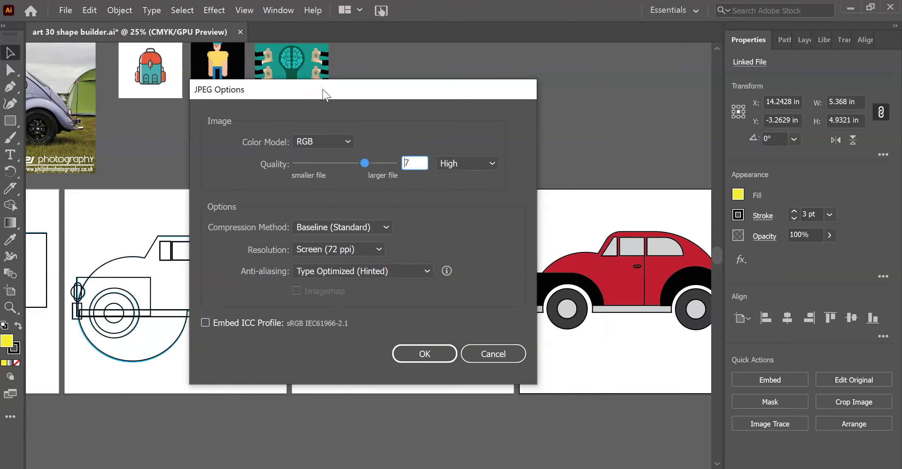
click(433, 358)
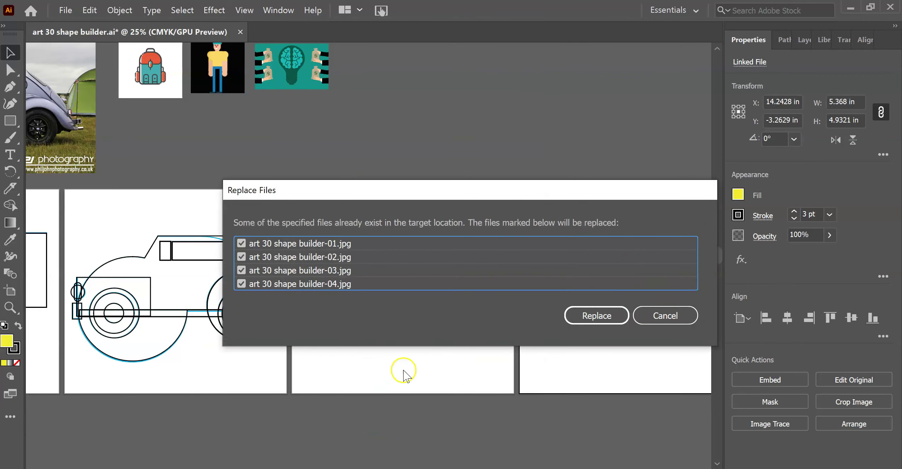
click(664, 319)
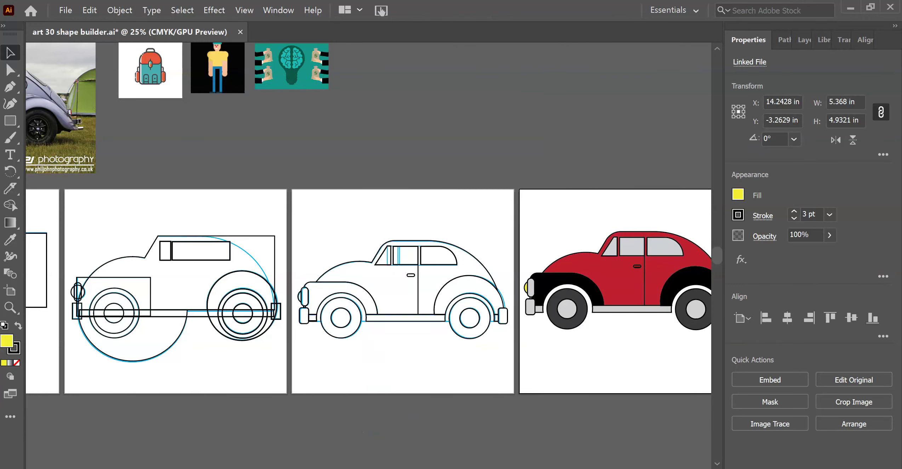